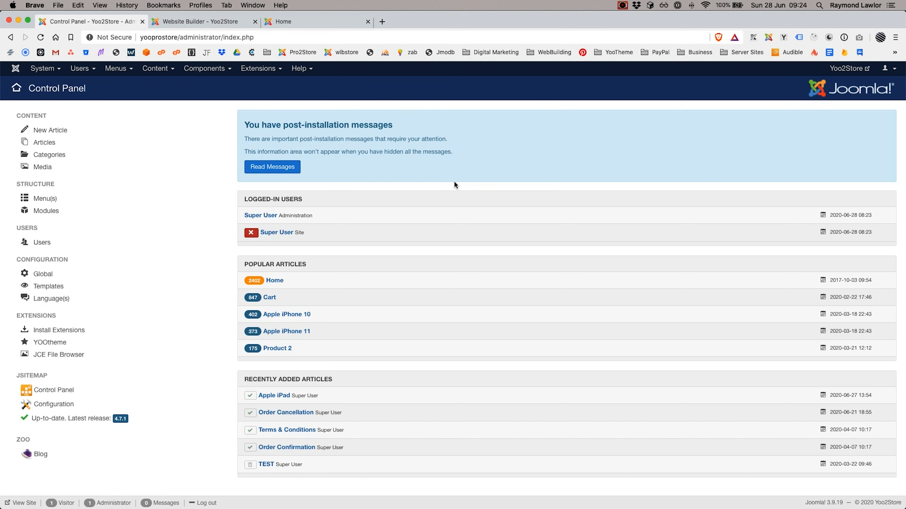
{"action": "scroll", "coordinate": [460, 183], "scroll_direction": "down", "scroll_amount": 1}
{"action": "left_click_drag", "start_coordinate": [826, 504], "coordinate": [851, 503]}
{"action": "left_click", "coordinate": [370, 92]}
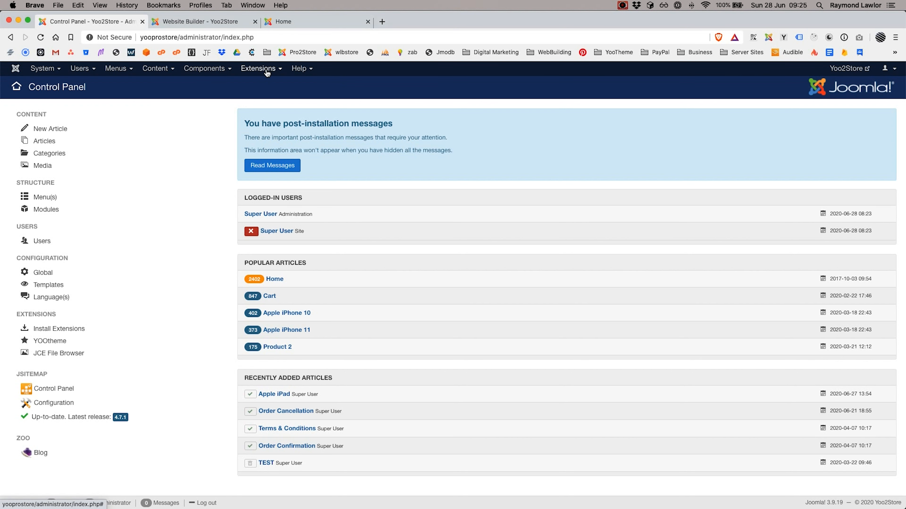
Step: Switch to the storefront and look through the Home page from the hero banner down to the footer
{"action": "left_click", "coordinate": [295, 22]}
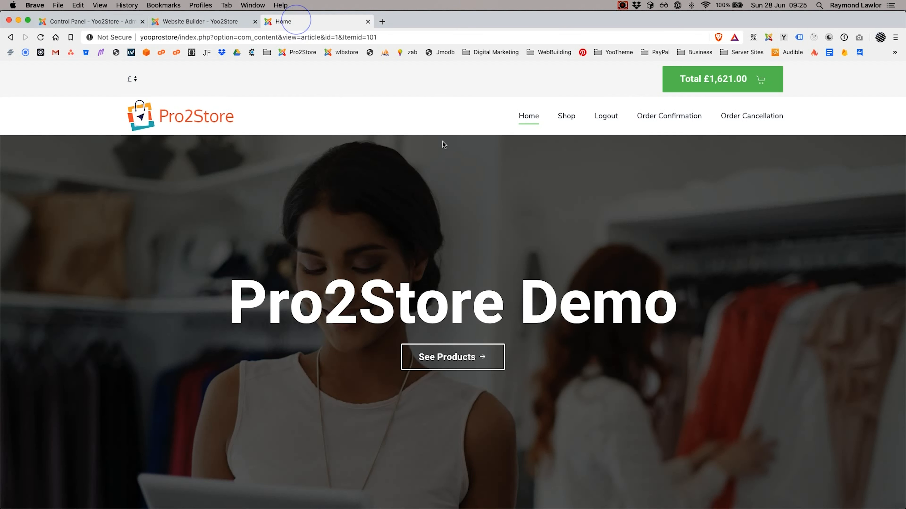
{"action": "scroll", "coordinate": [566, 151], "scroll_direction": "down", "scroll_amount": 20}
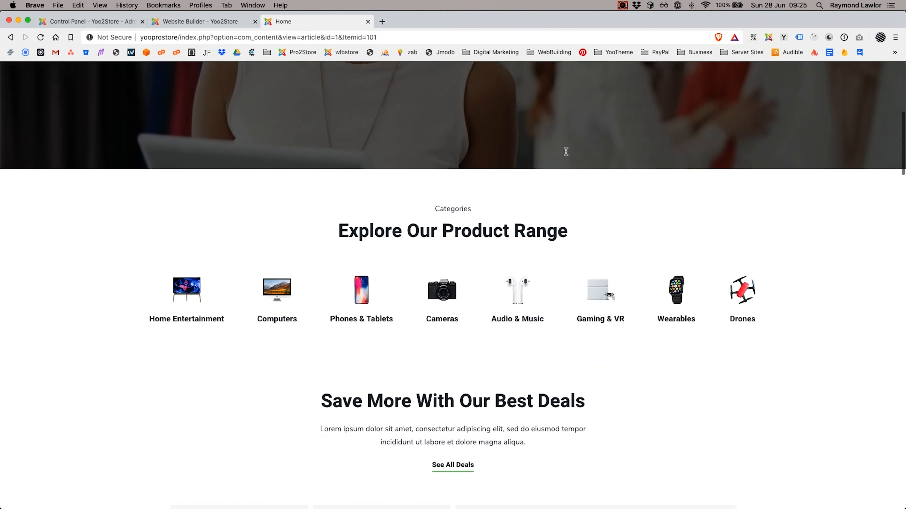
{"action": "scroll", "coordinate": [567, 155], "scroll_direction": "down", "scroll_amount": 15}
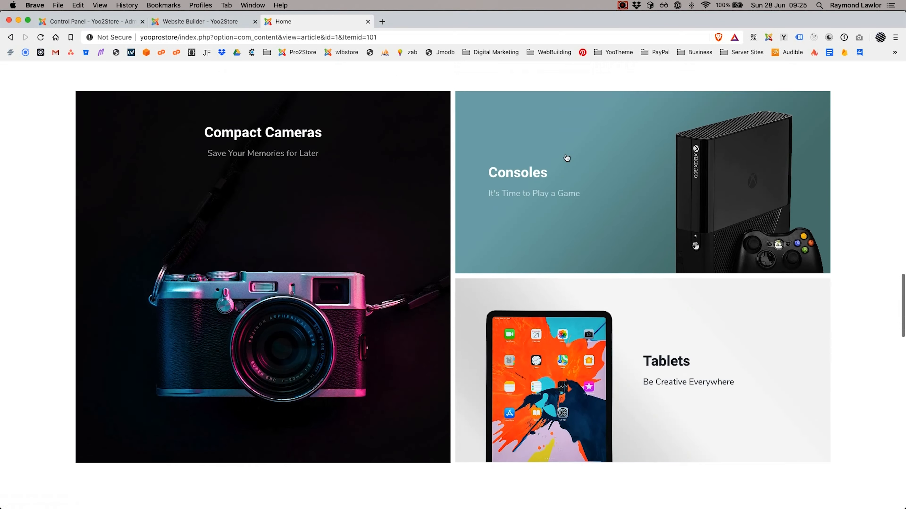
{"action": "scroll", "coordinate": [564, 168], "scroll_direction": "down", "scroll_amount": 6}
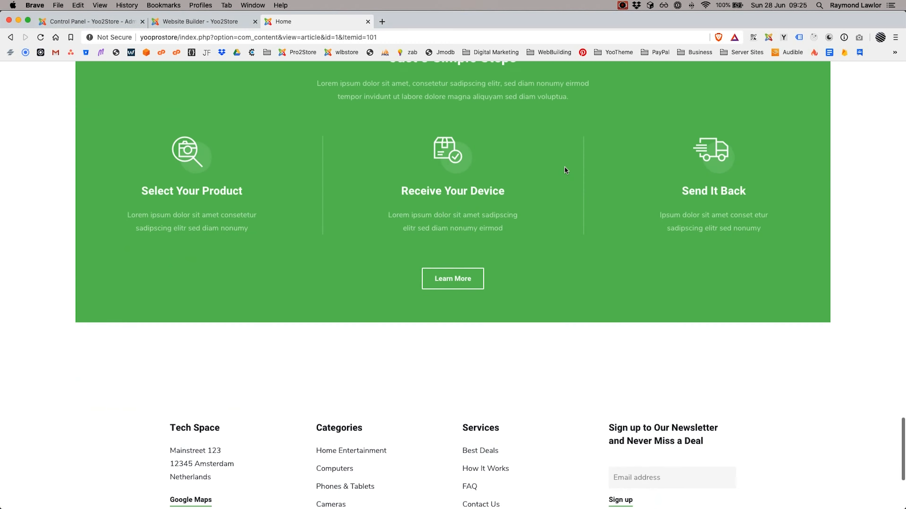
{"action": "scroll", "coordinate": [564, 168], "scroll_direction": "up", "scroll_amount": 15}
{"action": "scroll", "coordinate": [565, 167], "scroll_direction": "up", "scroll_amount": 15}
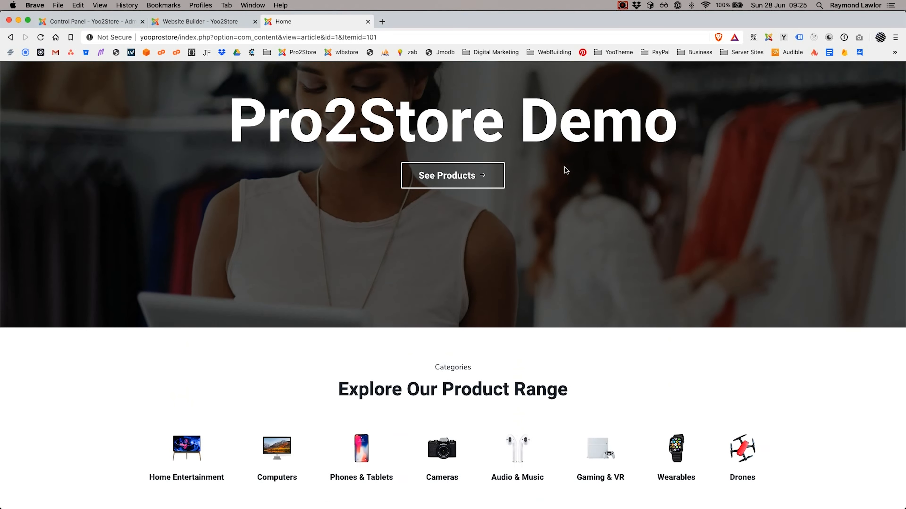
{"action": "scroll", "coordinate": [565, 168], "scroll_direction": "up", "scroll_amount": 5}
Step: Open the store's Shop page and look through its product list
{"action": "left_click", "coordinate": [567, 116]}
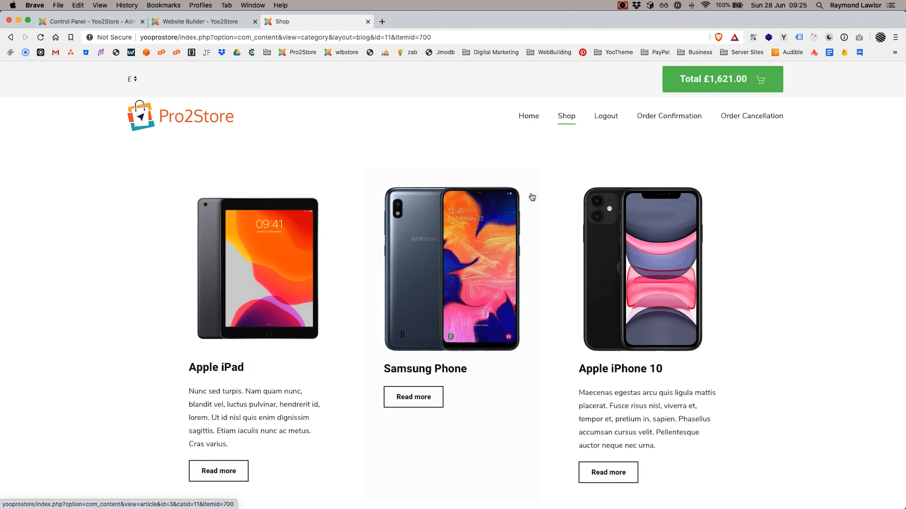
{"action": "scroll", "coordinate": [540, 197], "scroll_direction": "down", "scroll_amount": 10}
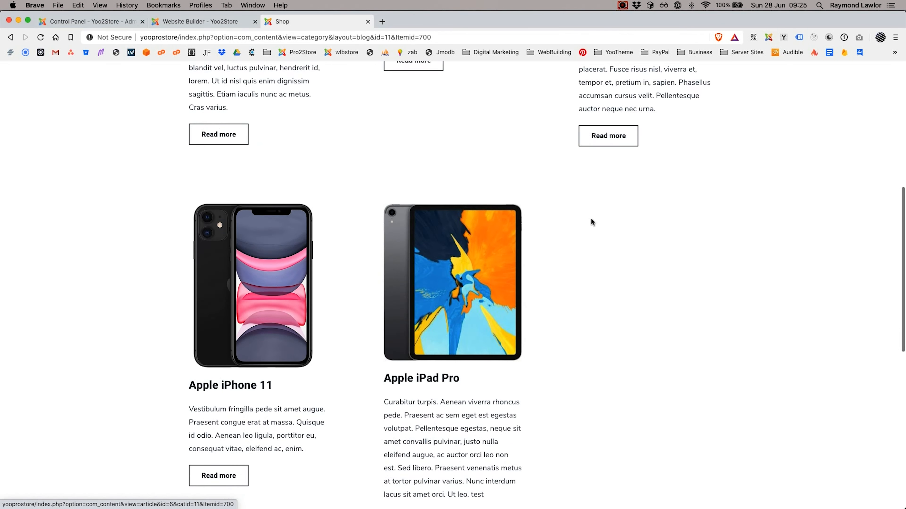
{"action": "scroll", "coordinate": [590, 221], "scroll_direction": "down", "scroll_amount": 5}
{"action": "scroll", "coordinate": [591, 221], "scroll_direction": "up", "scroll_amount": 10}
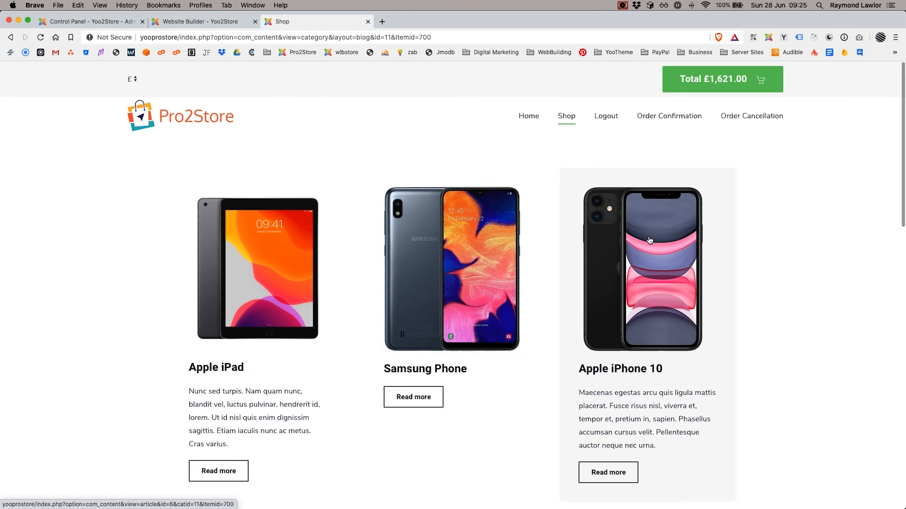
{"action": "scroll", "coordinate": [649, 240], "scroll_direction": "down", "scroll_amount": 4}
{"action": "scroll", "coordinate": [642, 258], "scroll_direction": "down", "scroll_amount": 10}
{"action": "scroll", "coordinate": [558, 258], "scroll_direction": "up", "scroll_amount": 3}
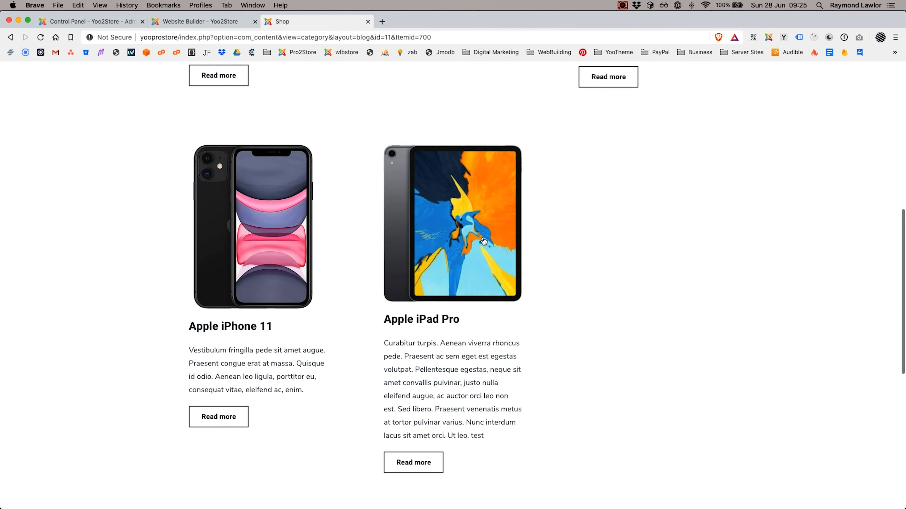
Step: Open the Apple iPad Pro product page and view its Technical Details and Delivery Details
{"action": "left_click", "coordinate": [452, 223]}
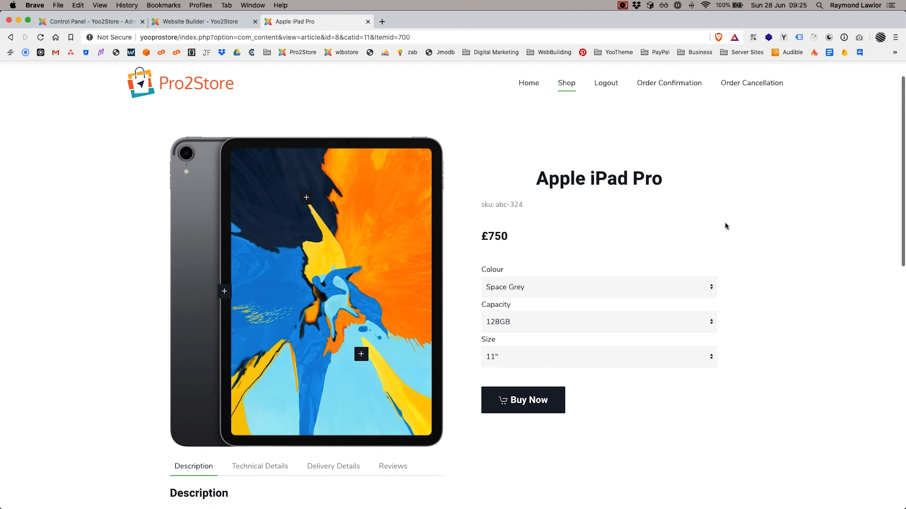
{"action": "left_click_drag", "start_coordinate": [526, 172], "coordinate": [712, 176]}
{"action": "left_click", "coordinate": [712, 174]}
{"action": "scroll", "coordinate": [332, 155], "scroll_direction": "down", "scroll_amount": 3}
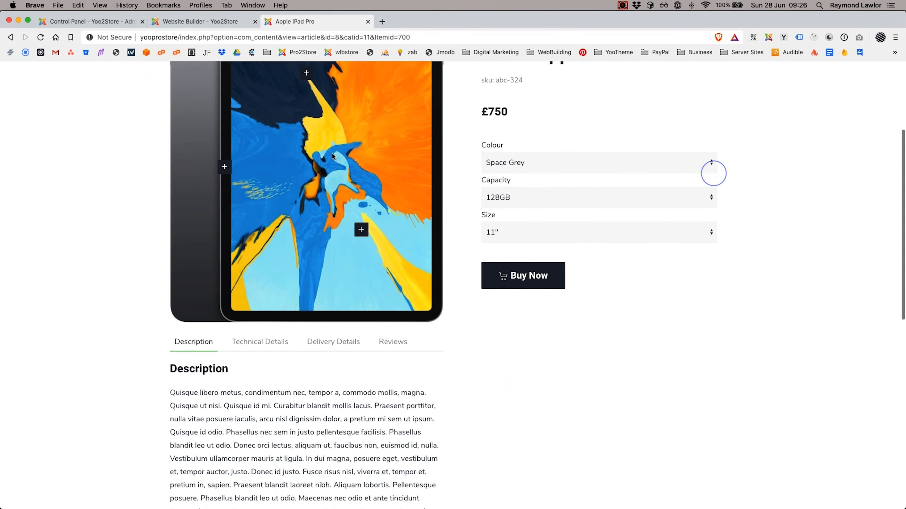
{"action": "scroll", "coordinate": [331, 156], "scroll_direction": "up", "scroll_amount": 1}
{"action": "scroll", "coordinate": [285, 214], "scroll_direction": "down", "scroll_amount": 4}
{"action": "left_click", "coordinate": [266, 229]}
{"action": "left_click", "coordinate": [318, 236]}
{"action": "scroll", "coordinate": [540, 241], "scroll_direction": "up", "scroll_amount": 4}
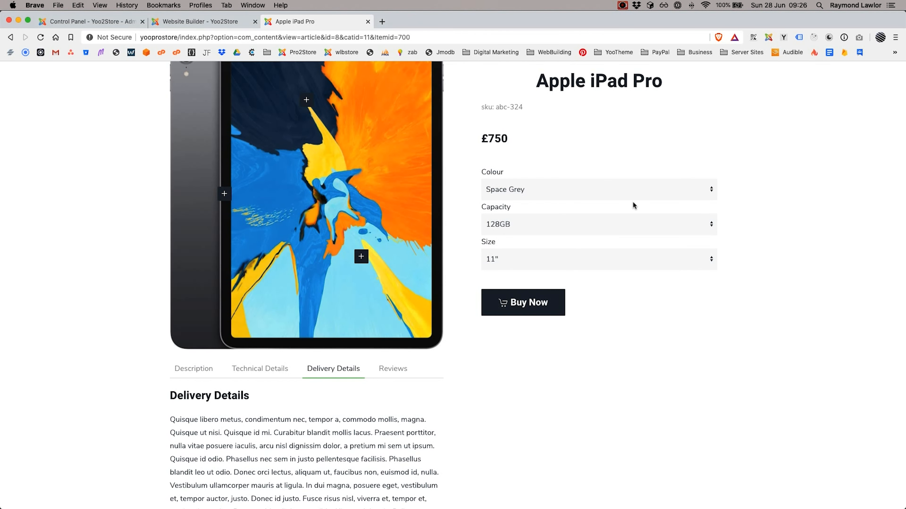
Step: Choose Silver as the colour option of the Apple iPad Pro
{"action": "left_click", "coordinate": [572, 189]}
{"action": "left_click", "coordinate": [534, 201]}
{"action": "left_click", "coordinate": [527, 303]}
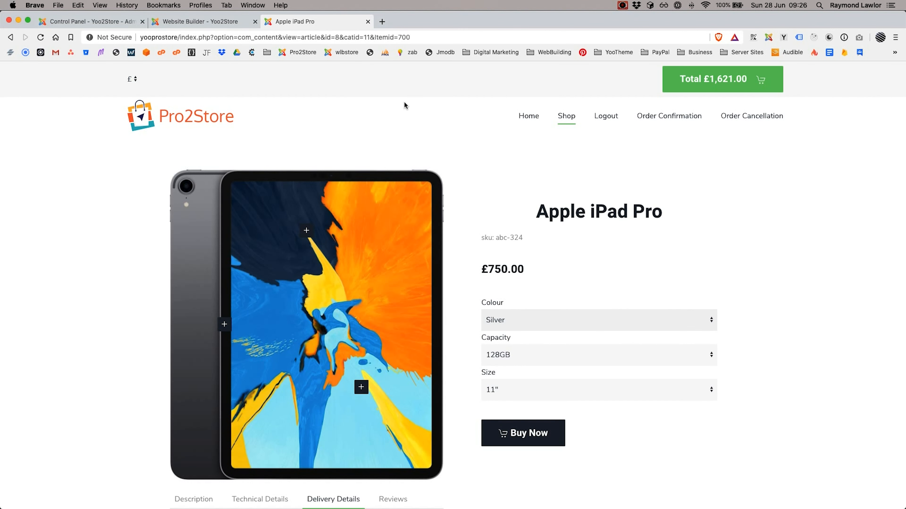
Step: Switch the store currency to dollars and back to pounds
{"action": "left_click", "coordinate": [131, 82]}
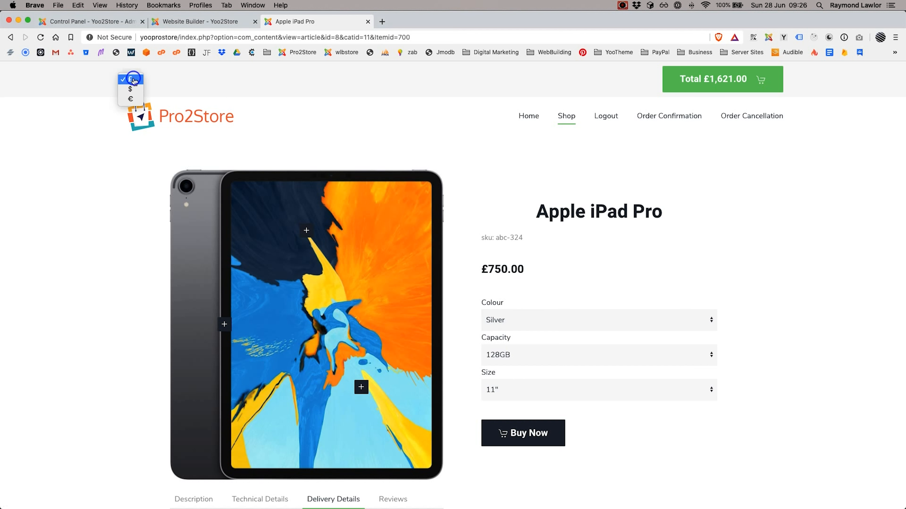
{"action": "left_click", "coordinate": [135, 89]}
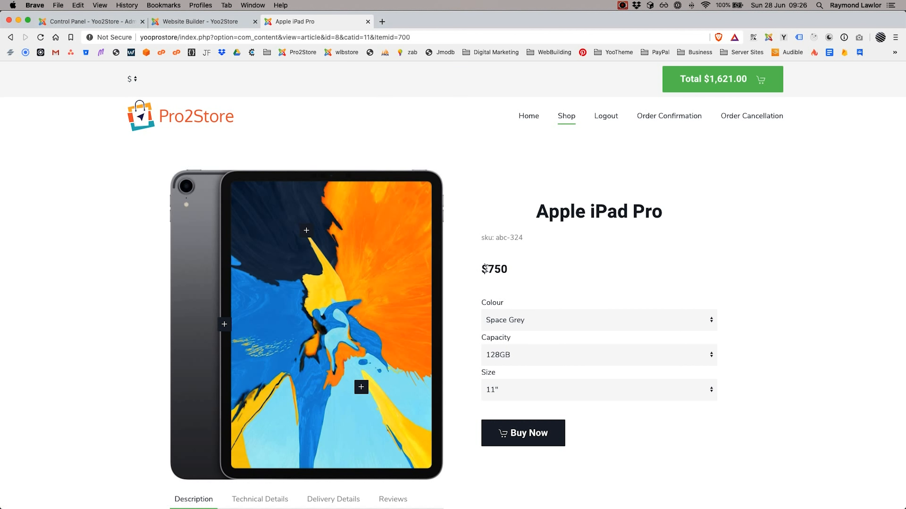
{"action": "left_click", "coordinate": [131, 81]}
{"action": "left_click", "coordinate": [135, 89]}
{"action": "left_click", "coordinate": [137, 81]}
{"action": "left_click", "coordinate": [134, 63]}
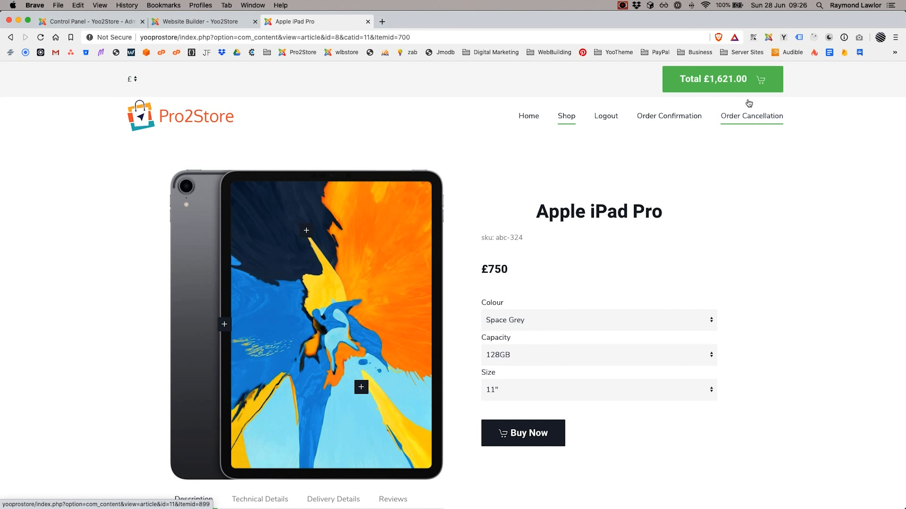
Step: Open the shopping cart and review the items in it
{"action": "left_click", "coordinate": [727, 80]}
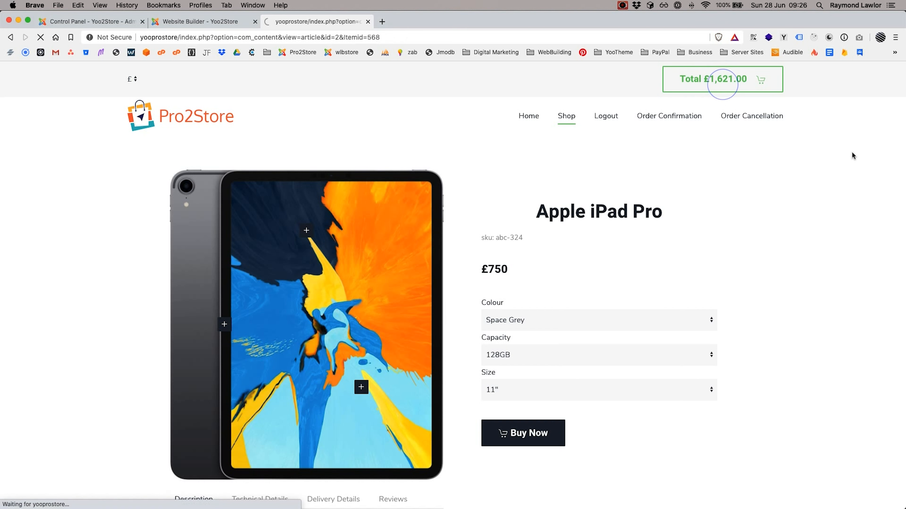
{"action": "scroll", "coordinate": [850, 156], "scroll_direction": "down", "scroll_amount": 2}
{"action": "scroll", "coordinate": [850, 155], "scroll_direction": "down", "scroll_amount": 2}
{"action": "scroll", "coordinate": [851, 155], "scroll_direction": "up", "scroll_amount": 3}
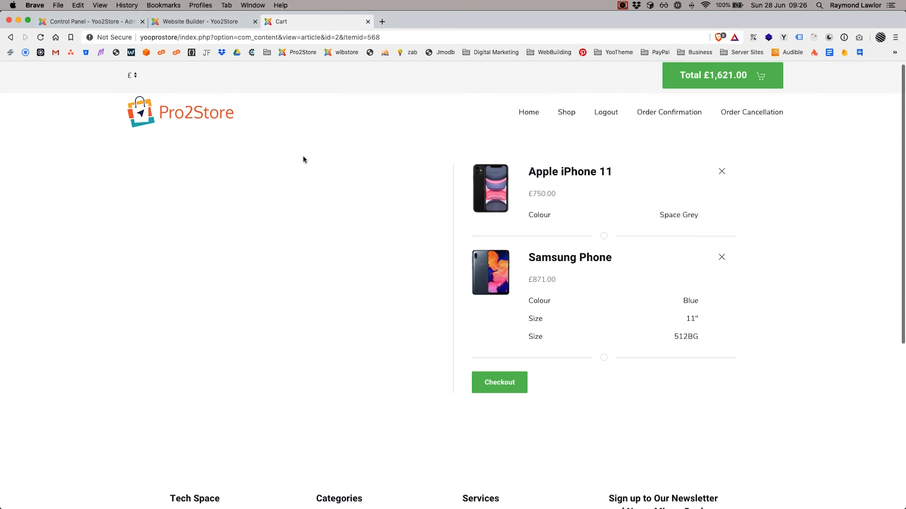
{"action": "scroll", "coordinate": [760, 176], "scroll_direction": "down", "scroll_amount": 3}
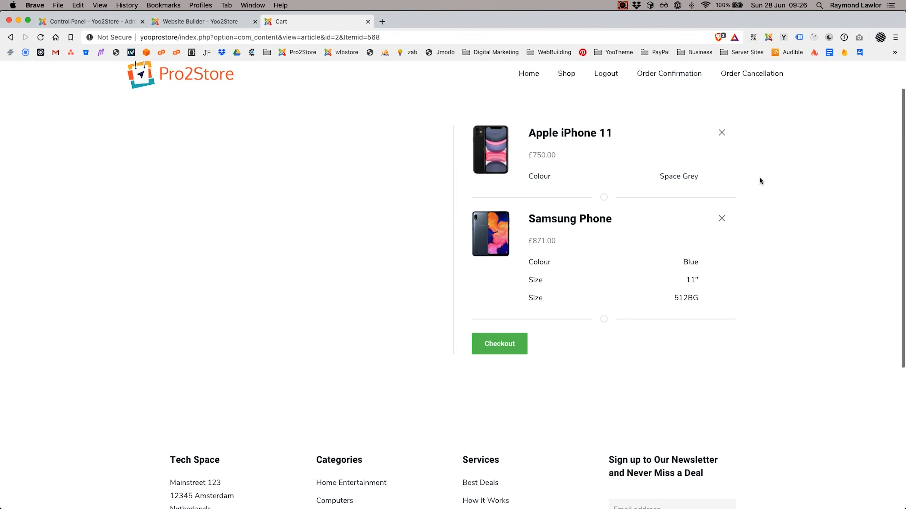
{"action": "scroll", "coordinate": [571, 325], "scroll_direction": "up", "scroll_amount": 2}
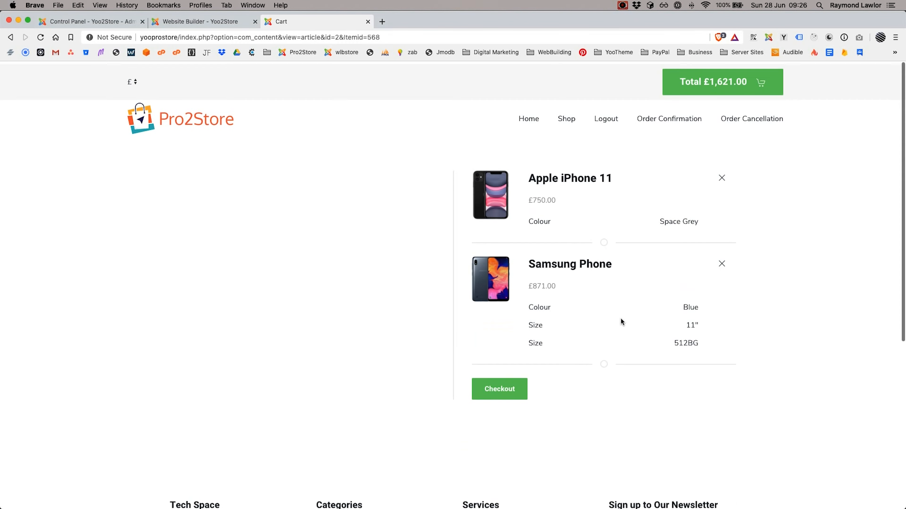
Step: Return to the store's Home page and view its layout in the YOOtheme builder
{"action": "left_click", "coordinate": [535, 120]}
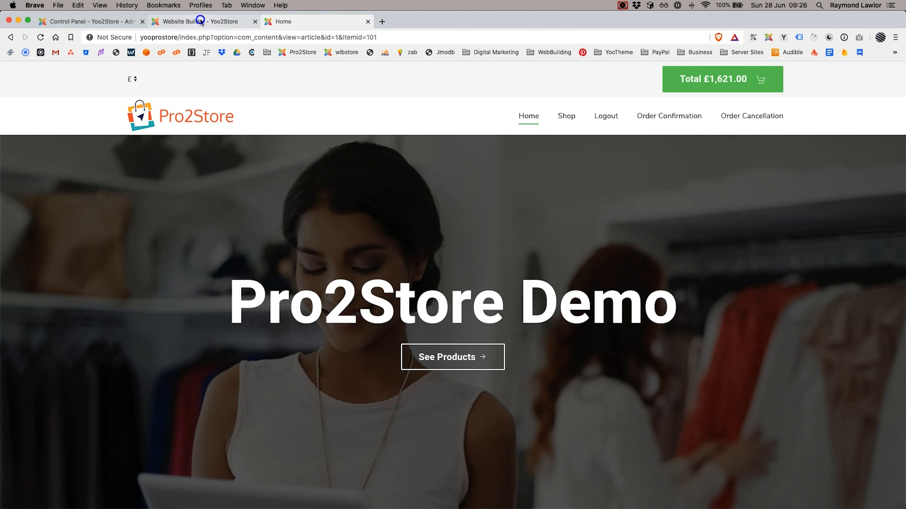
{"action": "left_click", "coordinate": [201, 22]}
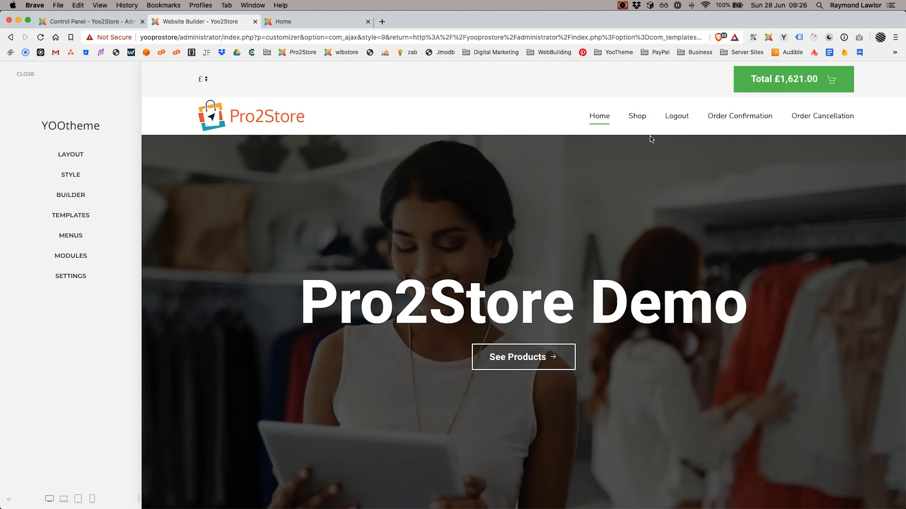
{"action": "scroll", "coordinate": [625, 186], "scroll_direction": "down", "scroll_amount": 10}
{"action": "left_click", "coordinate": [87, 195]}
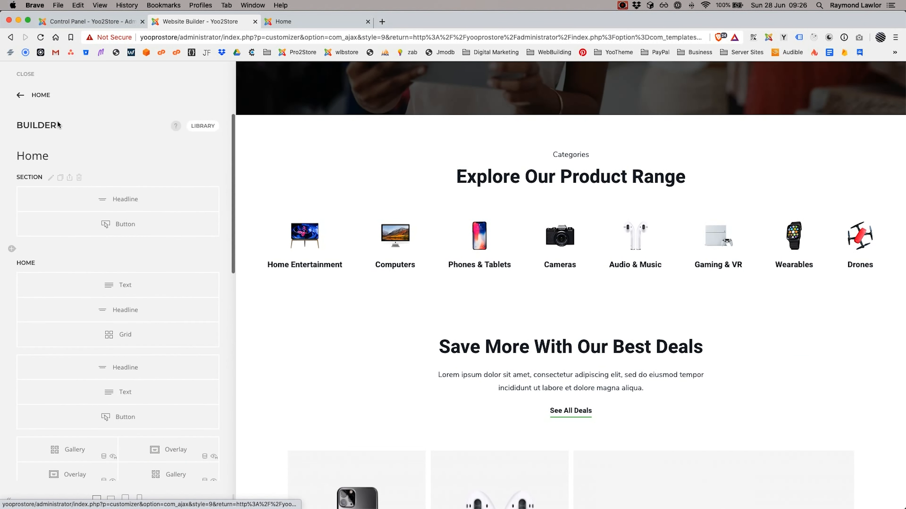
{"action": "left_click", "coordinate": [40, 96]}
Step: Preview the Shop page in the customizer and view the list of page templates
{"action": "scroll", "coordinate": [568, 213], "scroll_direction": "up", "scroll_amount": 10}
{"action": "left_click", "coordinate": [638, 116]}
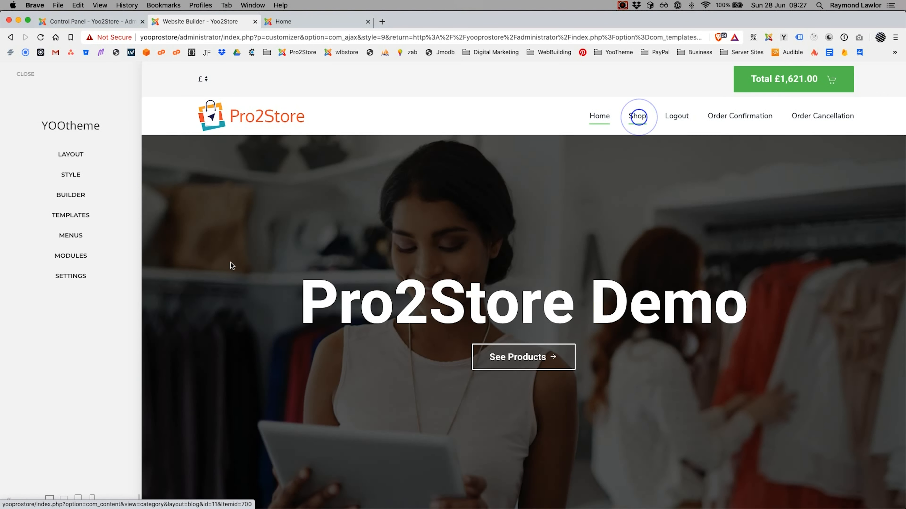
{"action": "left_click", "coordinate": [90, 215]}
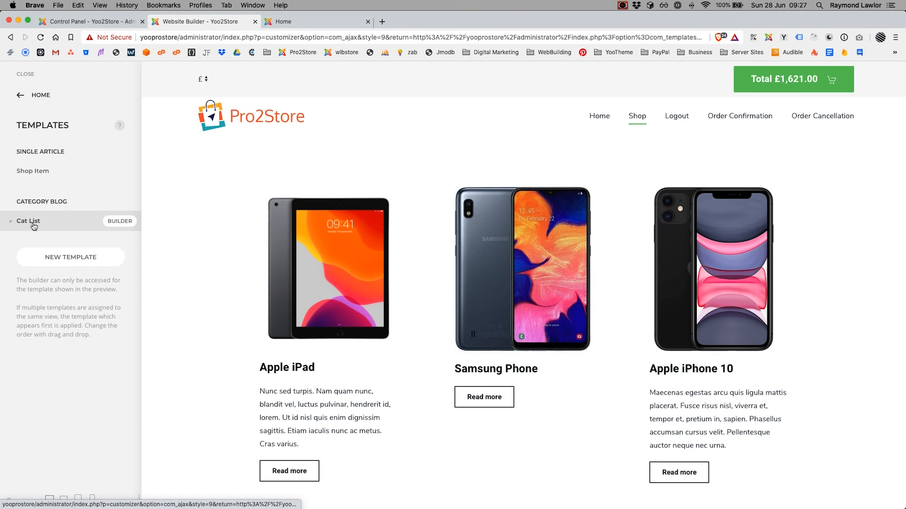
{"action": "scroll", "coordinate": [398, 237], "scroll_direction": "down", "scroll_amount": 8}
{"action": "scroll", "coordinate": [239, 237], "scroll_direction": "up", "scroll_amount": 6}
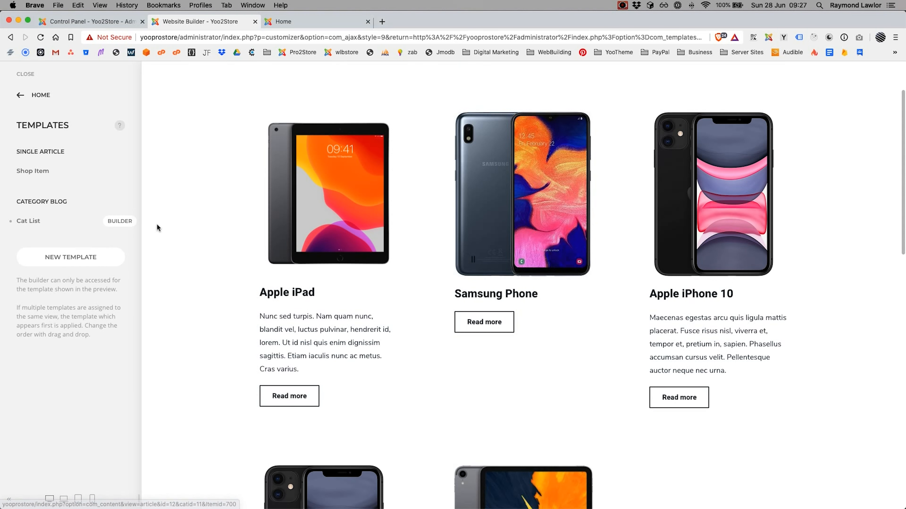
Step: Open the Cat List template's layout and examine its grid item's dynamic source and content field mappings
{"action": "left_click", "coordinate": [119, 222]}
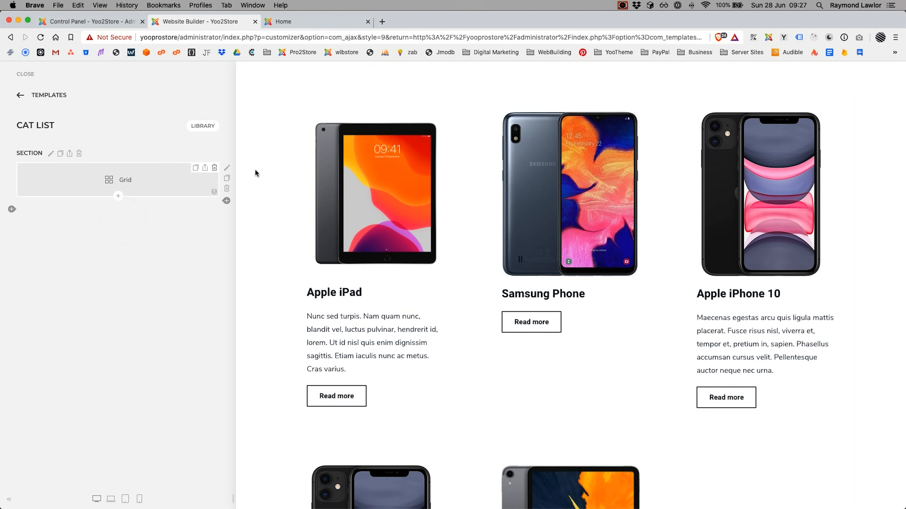
{"action": "left_click", "coordinate": [133, 178]}
{"action": "left_click", "coordinate": [40, 174]}
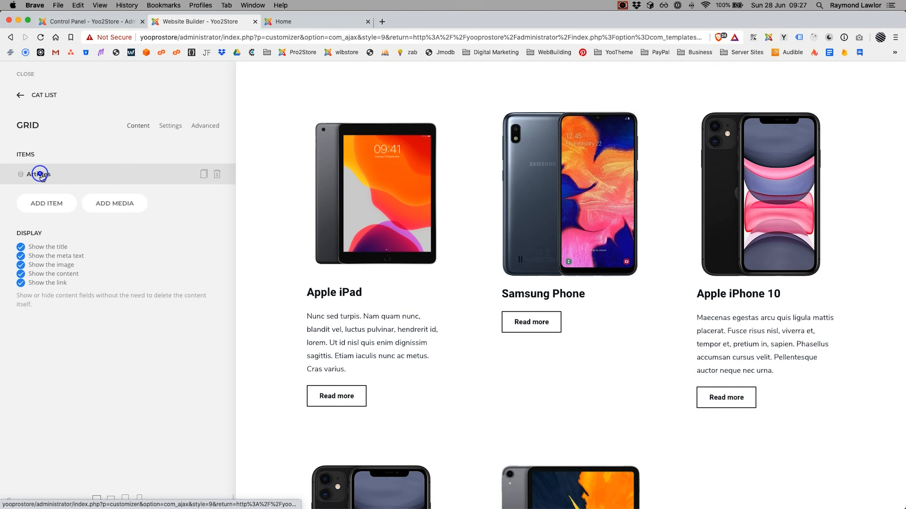
{"action": "left_click", "coordinate": [202, 125]}
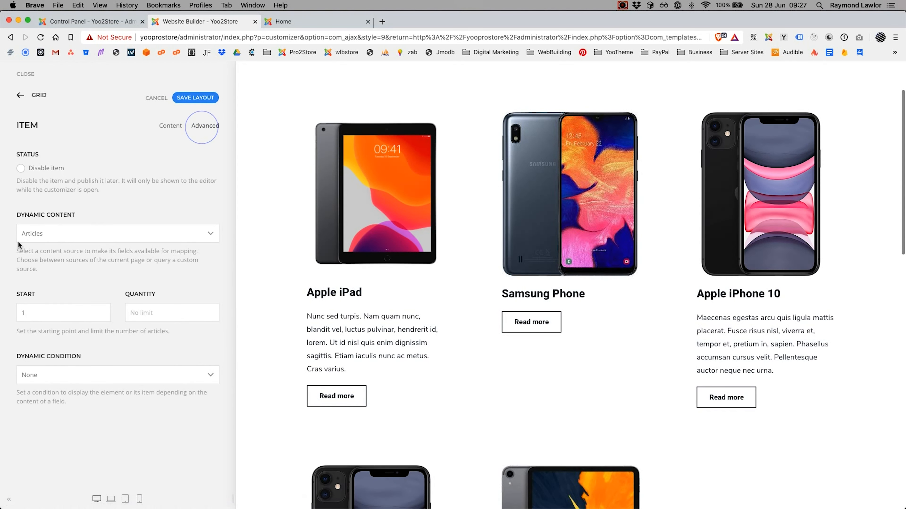
{"action": "left_click", "coordinate": [171, 129]}
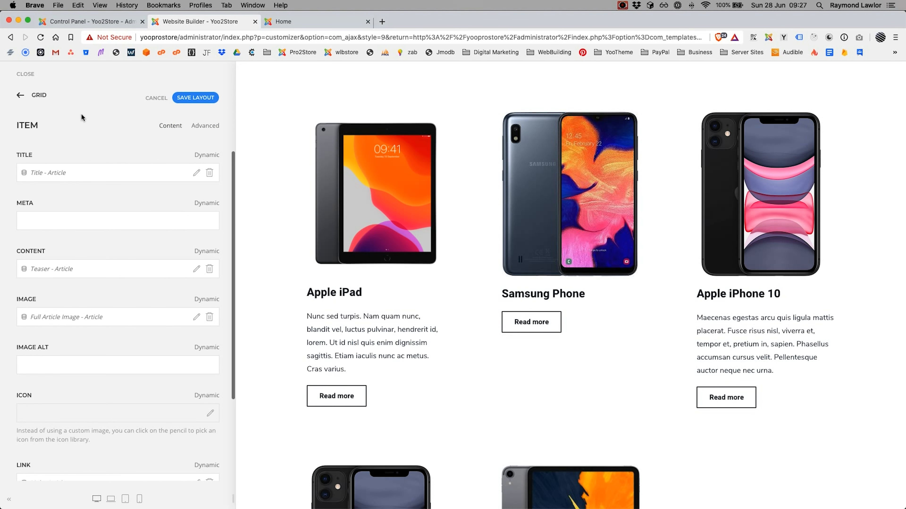
{"action": "left_click", "coordinate": [42, 97]}
{"action": "left_click", "coordinate": [43, 99]}
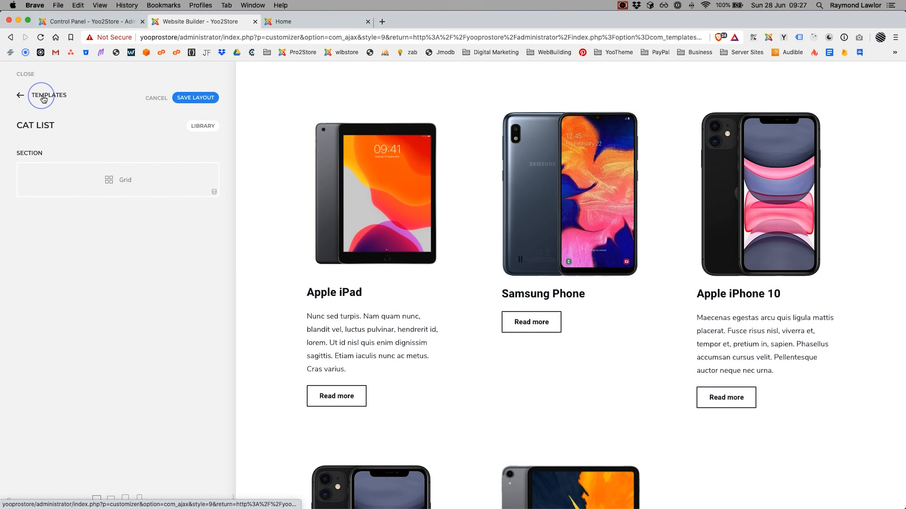
{"action": "left_click", "coordinate": [43, 99]}
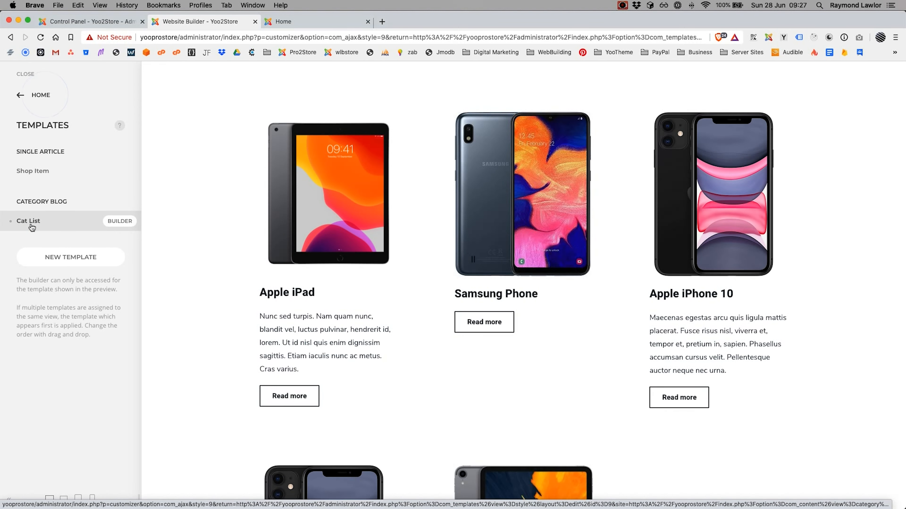
Step: View the Cat List template's page assignment and category limit, closing its settings without saving
{"action": "left_click", "coordinate": [32, 229]}
{"action": "scroll", "coordinate": [450, 249], "scroll_direction": "down", "scroll_amount": 3}
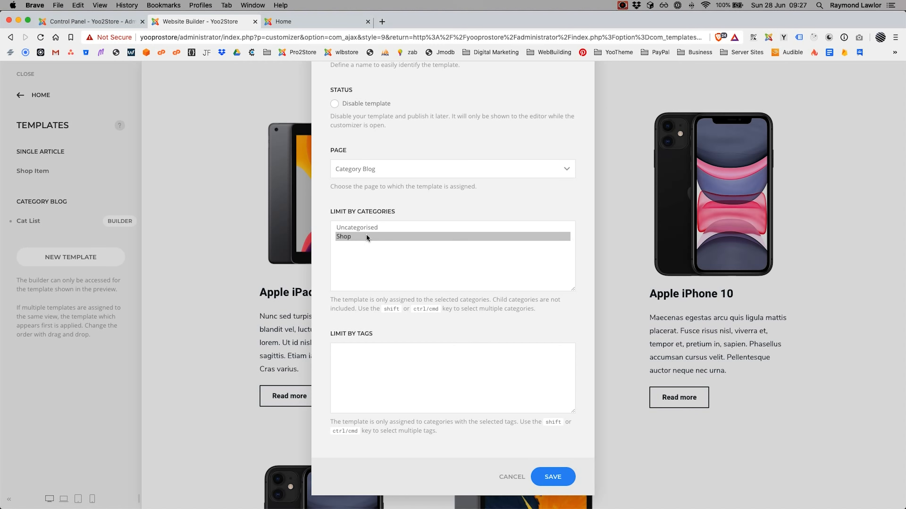
{"action": "left_click", "coordinate": [199, 239]}
{"action": "scroll", "coordinate": [240, 215], "scroll_direction": "down", "scroll_amount": 3}
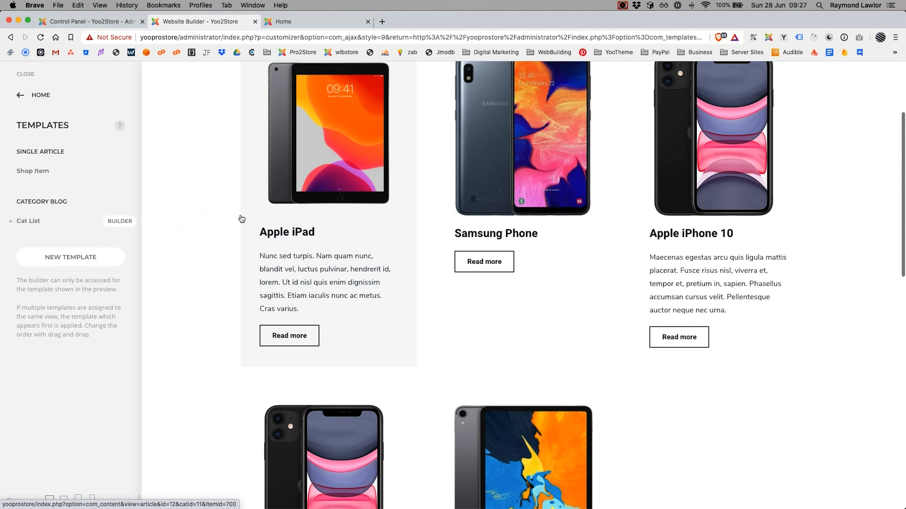
Step: Preview the Apple iPad Pro product page in the customizer and open the Shop Item template's layout
{"action": "scroll", "coordinate": [767, 283], "scroll_direction": "down", "scroll_amount": 3}
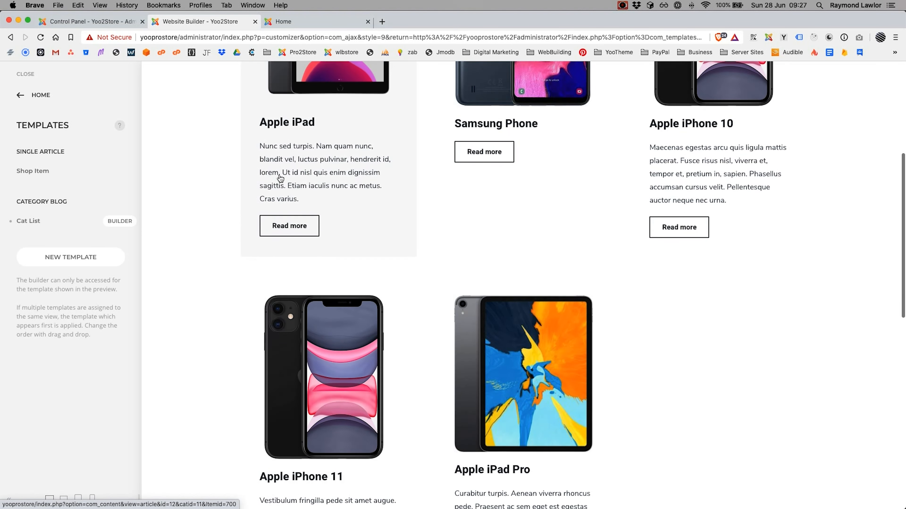
{"action": "scroll", "coordinate": [214, 177], "scroll_direction": "up", "scroll_amount": 3}
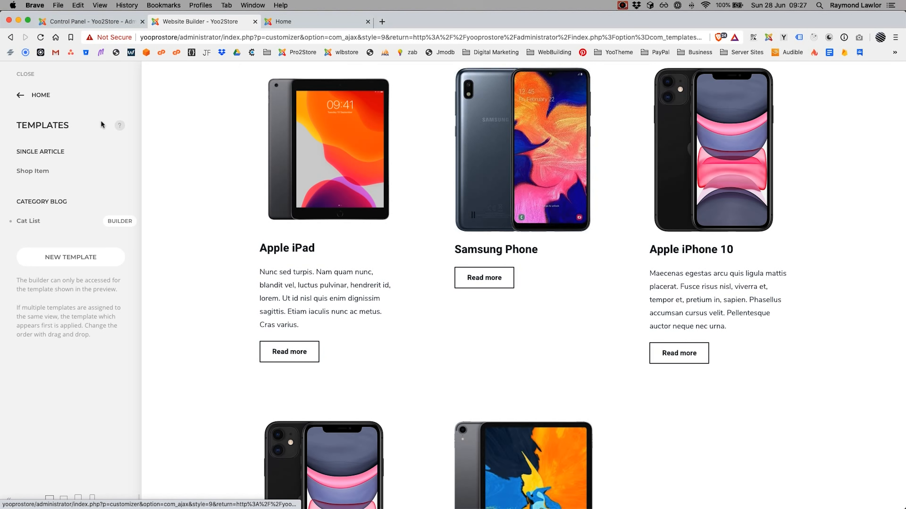
{"action": "scroll", "coordinate": [612, 293], "scroll_direction": "down", "scroll_amount": 8}
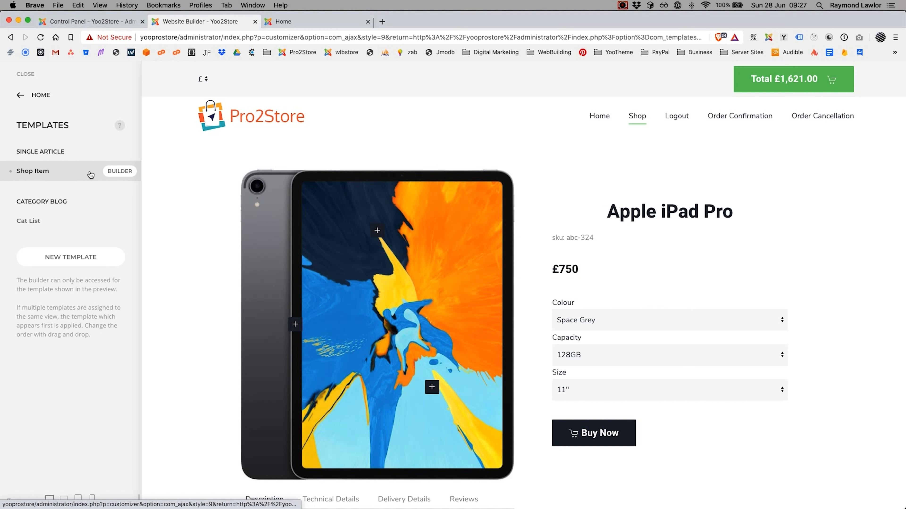
{"action": "left_click", "coordinate": [121, 171]}
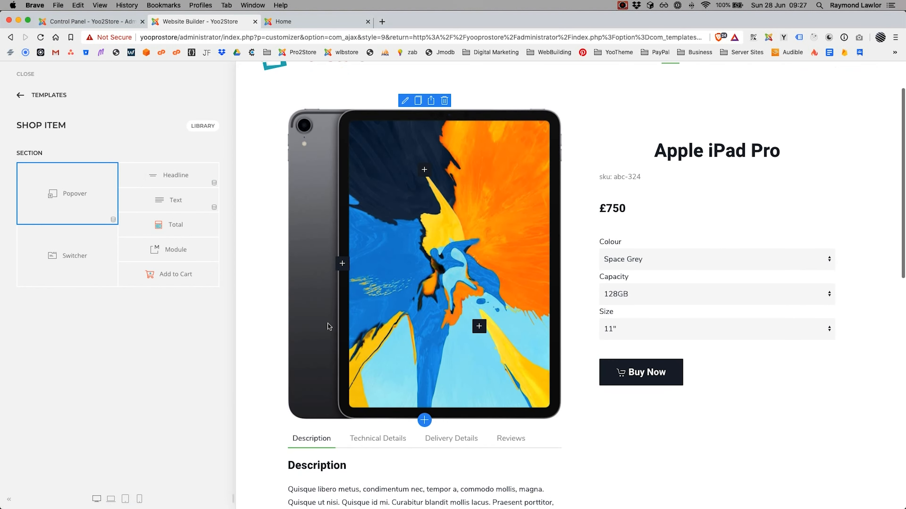
{"action": "scroll", "coordinate": [328, 326], "scroll_direction": "down", "scroll_amount": 1}
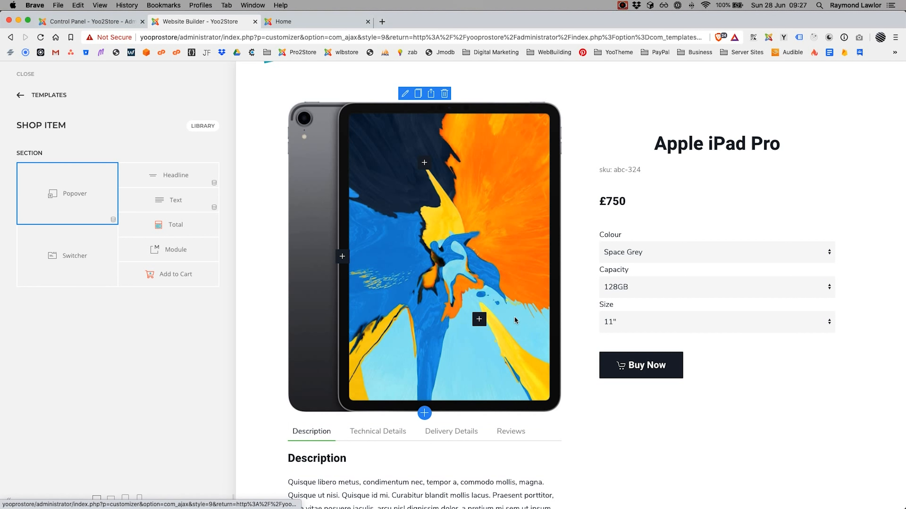
Step: Examine the Shop Item layout's popover and the Text element's dynamic content source, returning to the template layout
{"action": "mouse_move", "coordinate": [424, 163]}
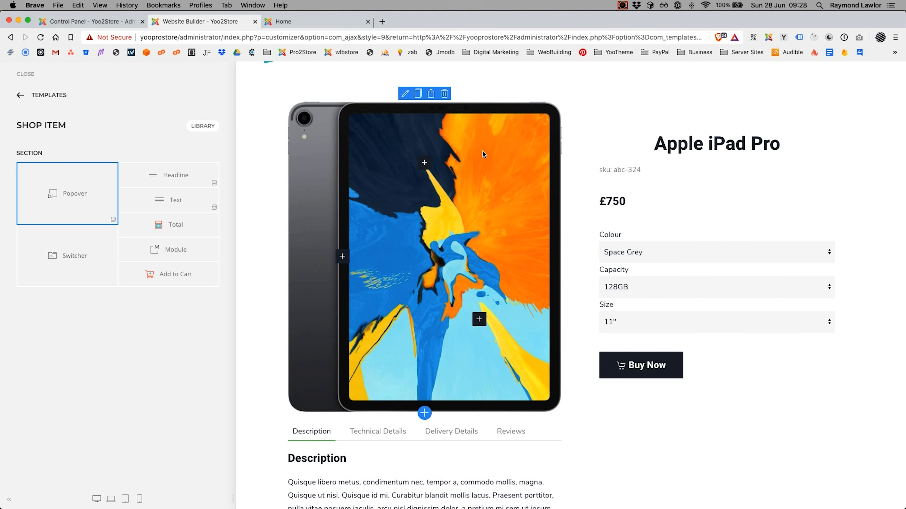
{"action": "scroll", "coordinate": [482, 154], "scroll_direction": "down", "scroll_amount": 1}
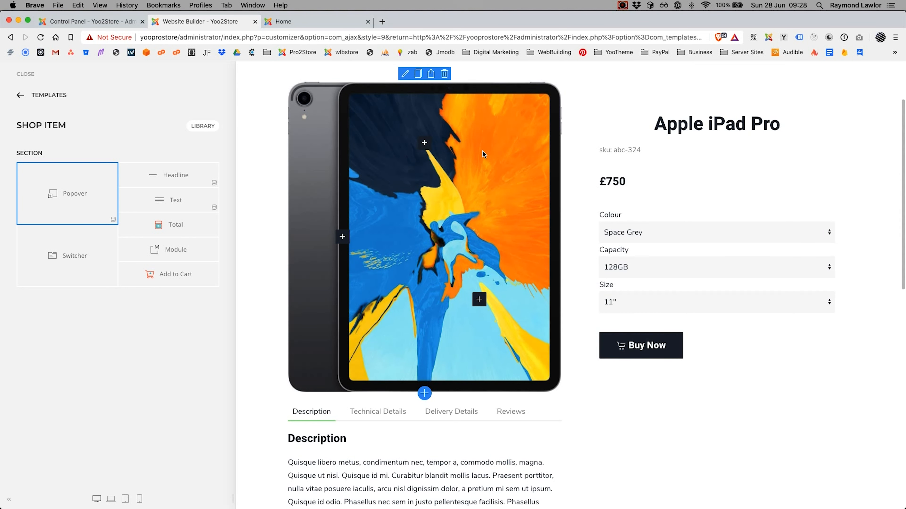
{"action": "scroll", "coordinate": [482, 150], "scroll_direction": "down", "scroll_amount": 1}
{"action": "scroll", "coordinate": [478, 151], "scroll_direction": "up", "scroll_amount": 1}
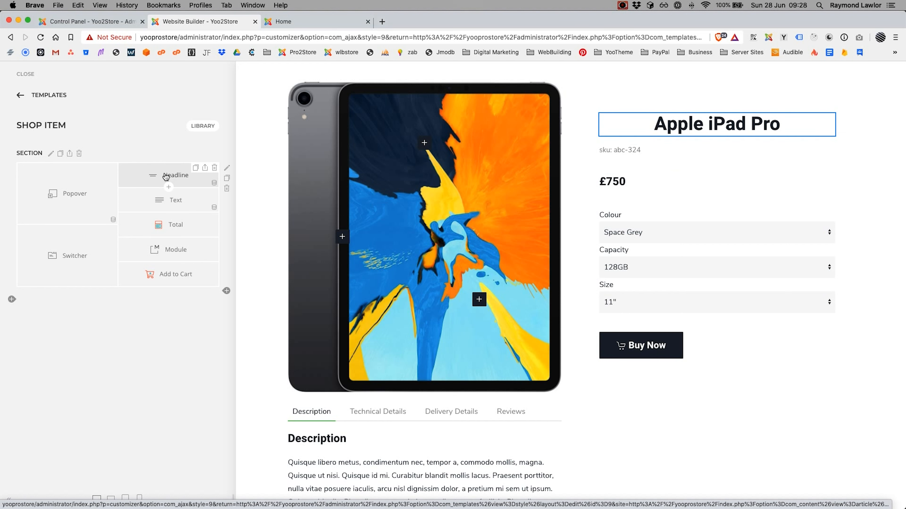
{"action": "left_click", "coordinate": [152, 203]}
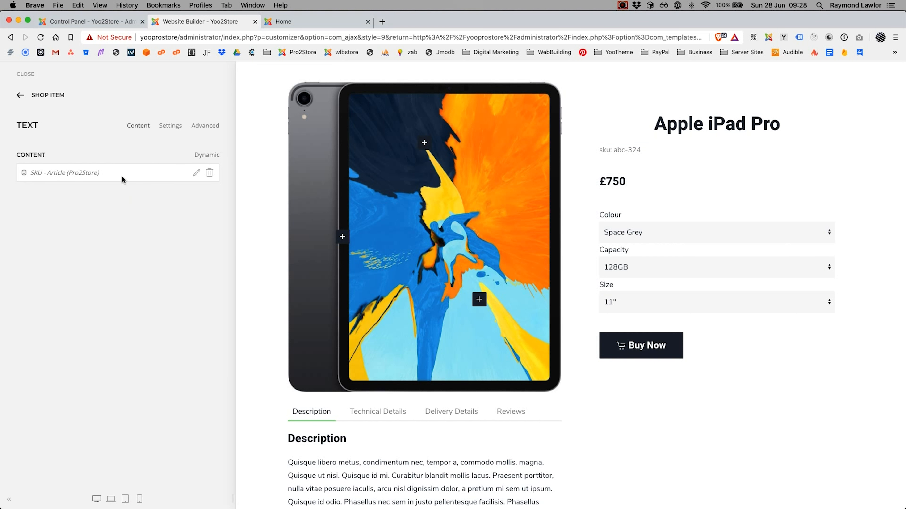
{"action": "left_click", "coordinate": [50, 96]}
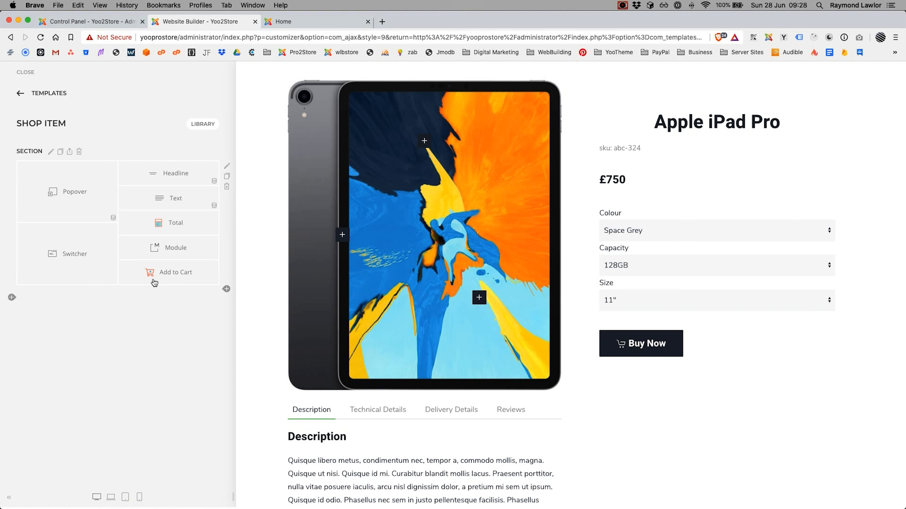
Step: Try the XLarge style on the Total element, set the style back to None and return to the Shop Item layout
{"action": "left_click", "coordinate": [161, 226]}
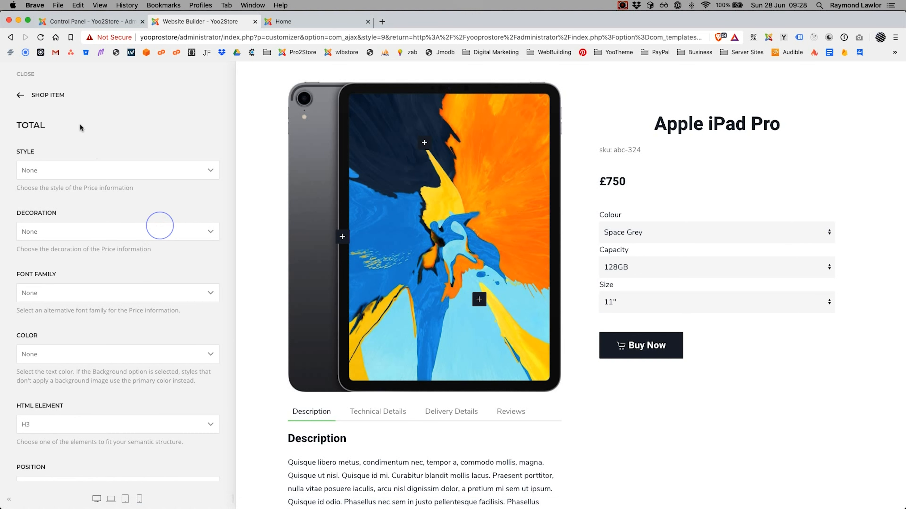
{"action": "left_click", "coordinate": [114, 174]}
{"action": "left_click", "coordinate": [112, 187]}
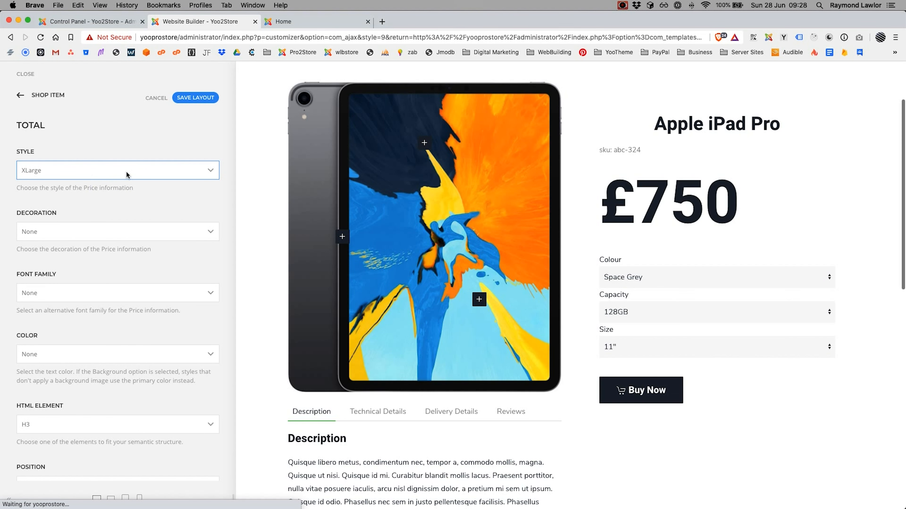
{"action": "left_click", "coordinate": [127, 175]}
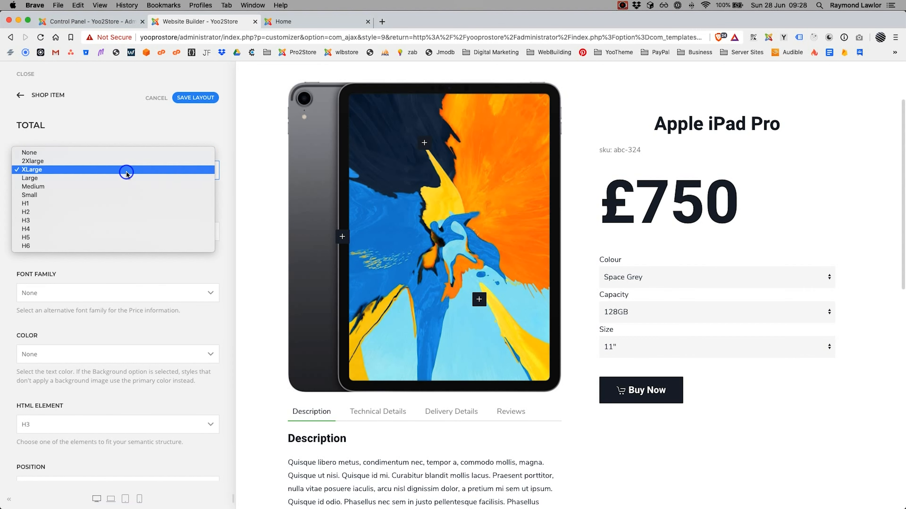
{"action": "left_click", "coordinate": [120, 154]}
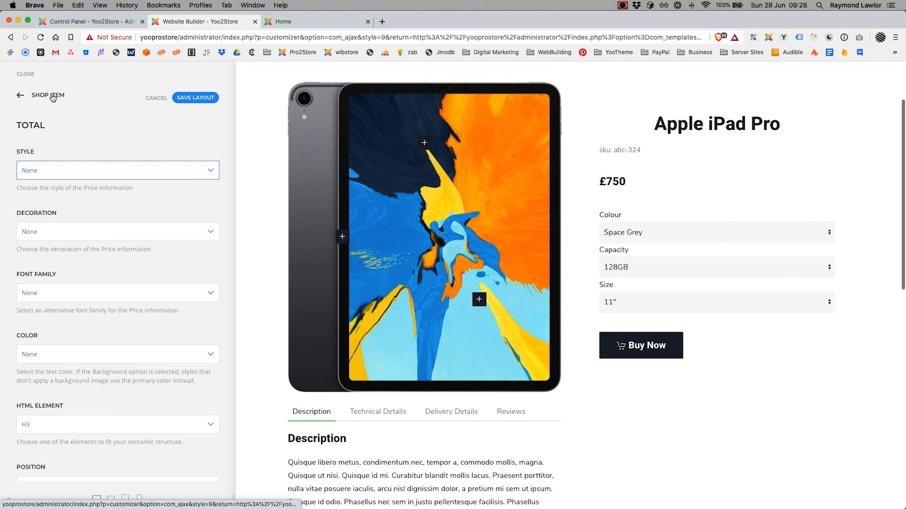
{"action": "left_click", "coordinate": [50, 95]}
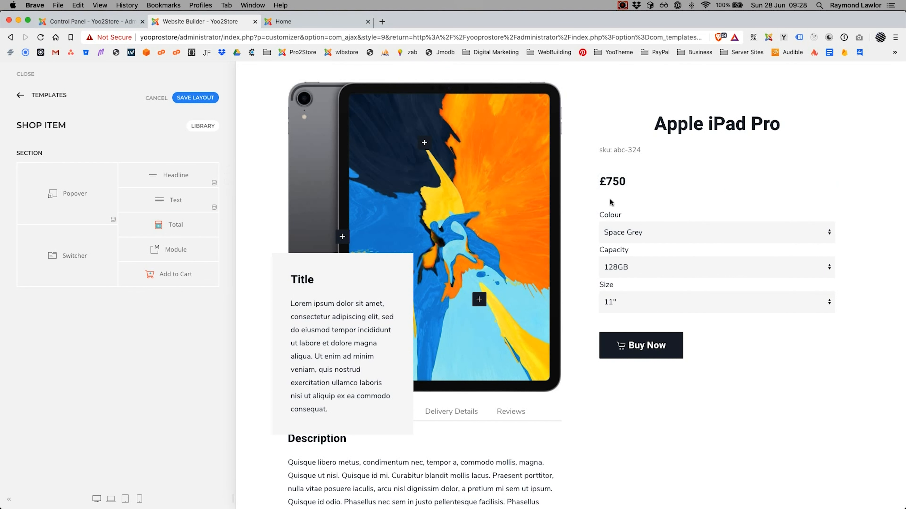
Step: Choose Silver, 256GB and 13" as the product's colour, capacity and size in the preview
{"action": "left_click", "coordinate": [606, 182]}
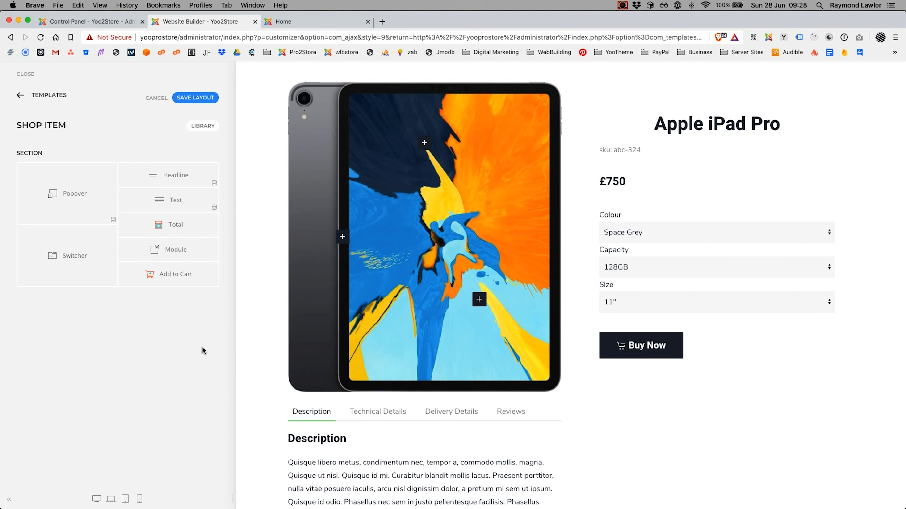
{"action": "left_click", "coordinate": [717, 232]}
{"action": "left_click", "coordinate": [716, 240]}
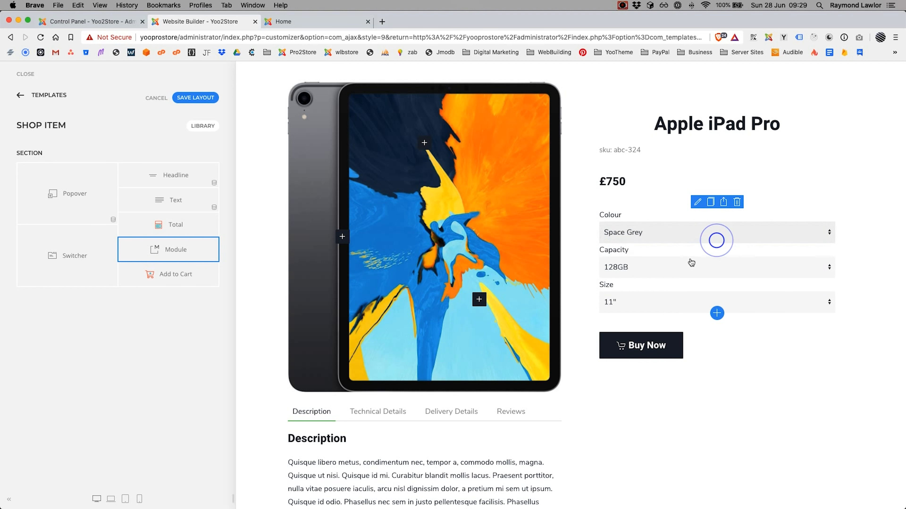
{"action": "left_click", "coordinate": [677, 266]}
{"action": "left_click", "coordinate": [676, 279]}
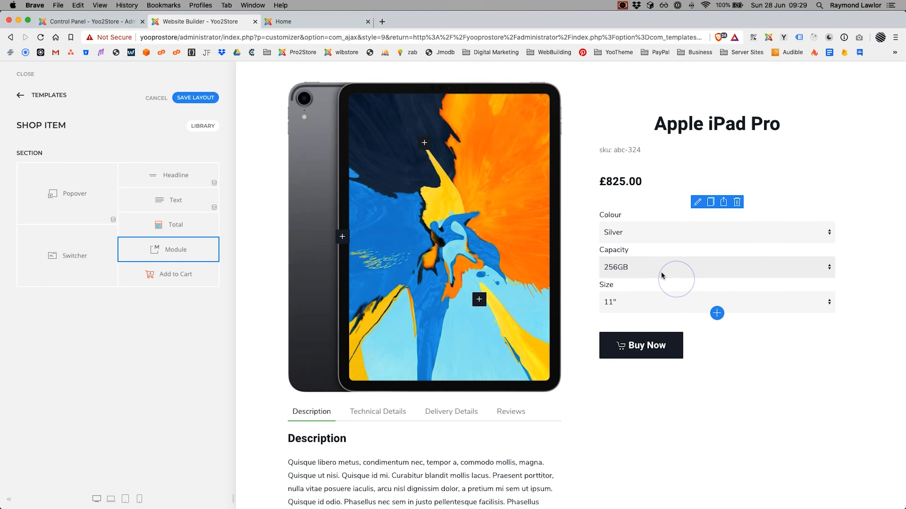
{"action": "left_click", "coordinate": [655, 299]}
{"action": "left_click", "coordinate": [655, 314]}
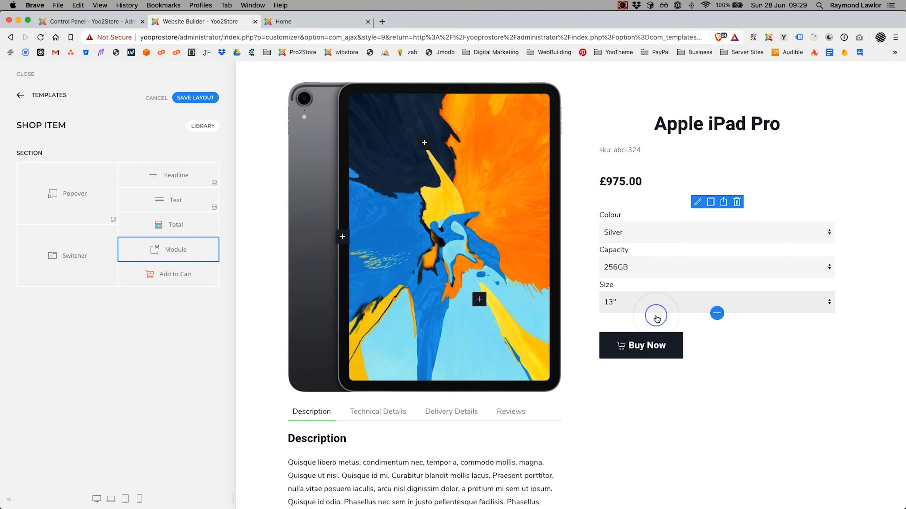
Step: Switch the previewed product's size back to 11" and its capacity to 128GB
{"action": "left_click", "coordinate": [646, 306]}
{"action": "left_click", "coordinate": [645, 291]}
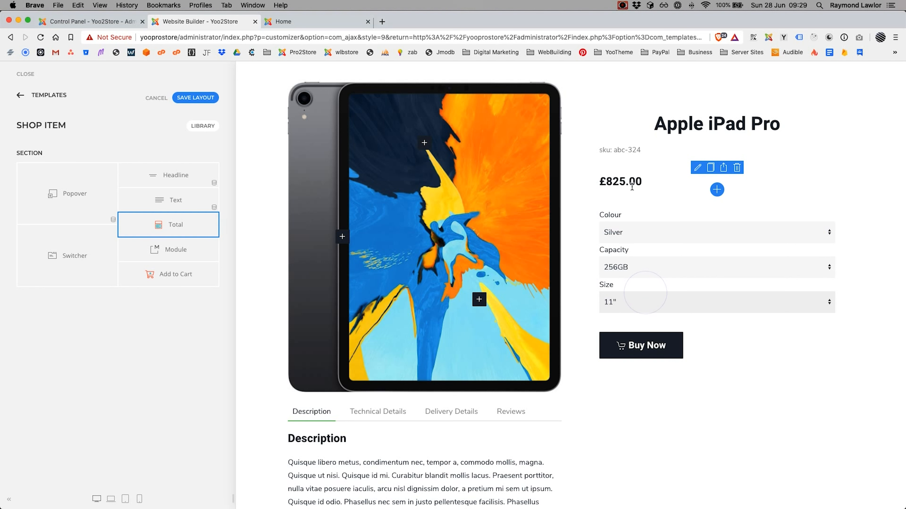
{"action": "left_click", "coordinate": [646, 270]}
{"action": "left_click", "coordinate": [644, 257]}
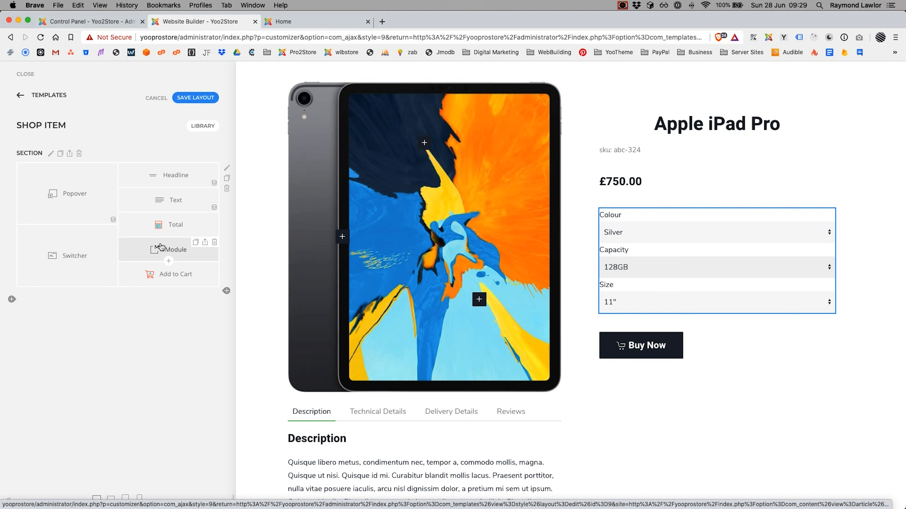
Step: Open the Add to Cart element's settings and try the happy icon on the button, switching back to cart
{"action": "left_click", "coordinate": [152, 277]}
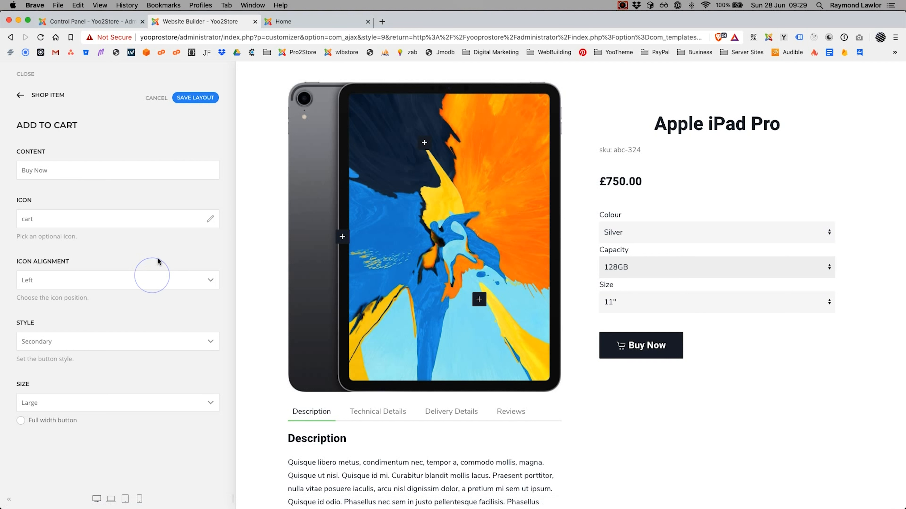
{"action": "left_click", "coordinate": [211, 220]}
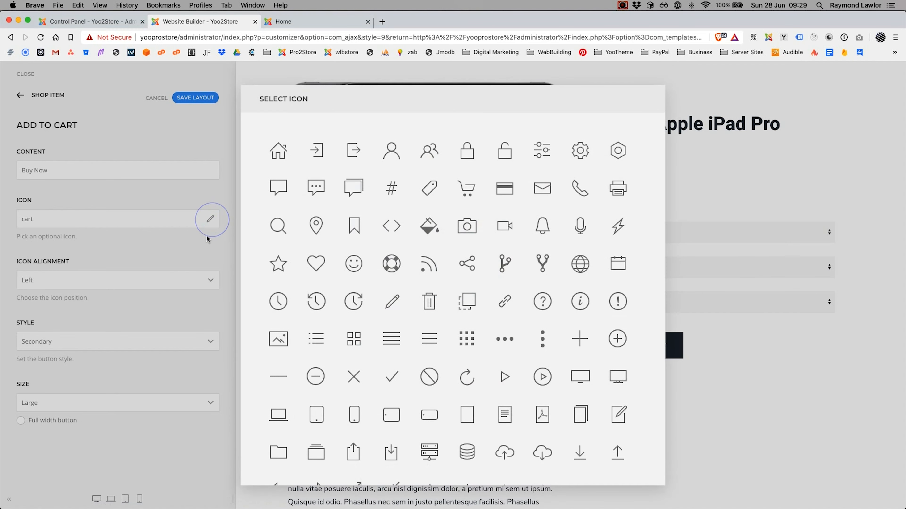
{"action": "left_click", "coordinate": [354, 273]}
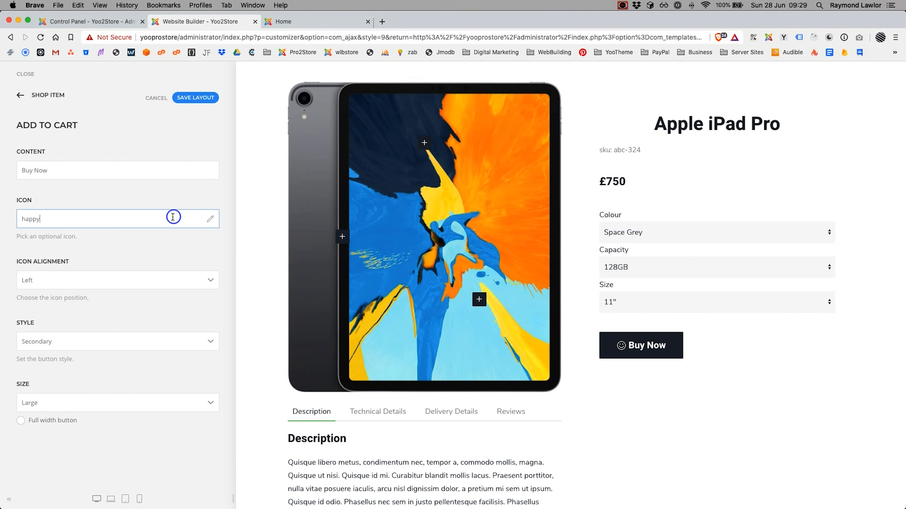
{"action": "left_click", "coordinate": [207, 220]}
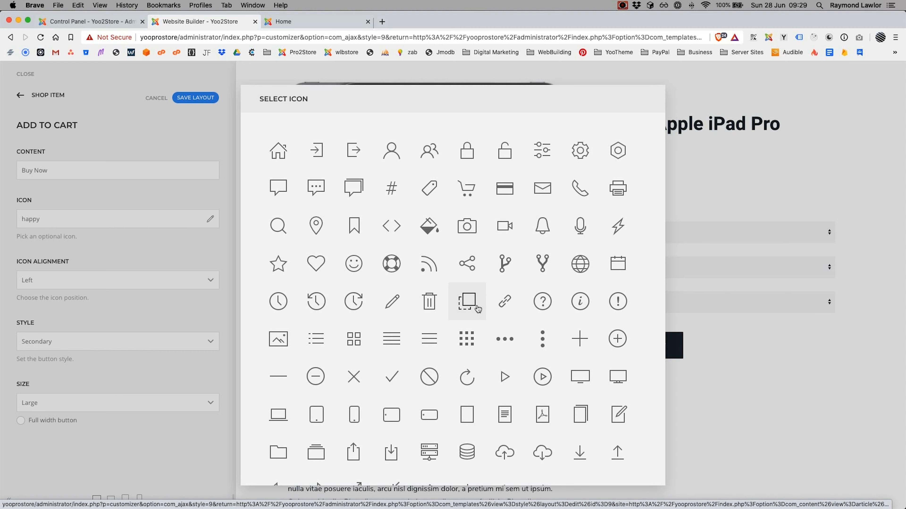
{"action": "left_click", "coordinate": [478, 190]}
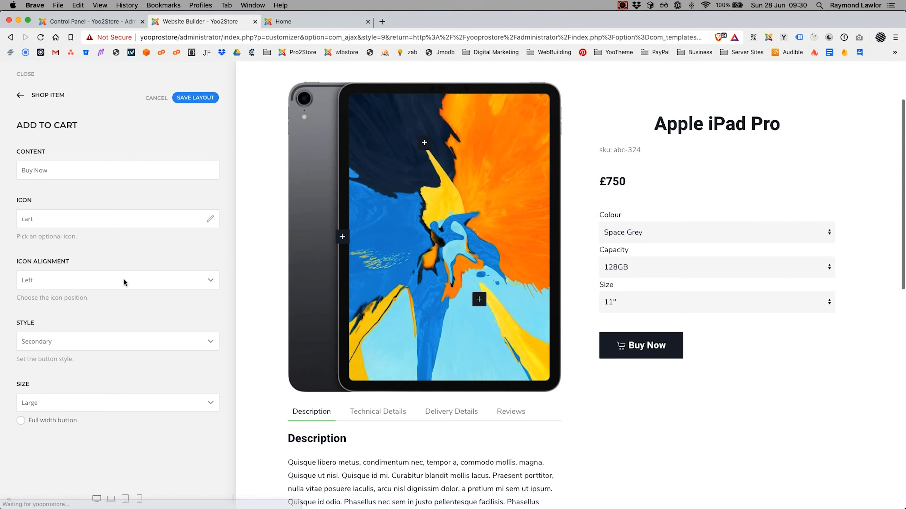
Step: Set the Add to Cart button's icon alignment to Right and its style to Primary
{"action": "left_click", "coordinate": [123, 279]}
{"action": "left_click", "coordinate": [118, 288]}
{"action": "left_click", "coordinate": [115, 343]}
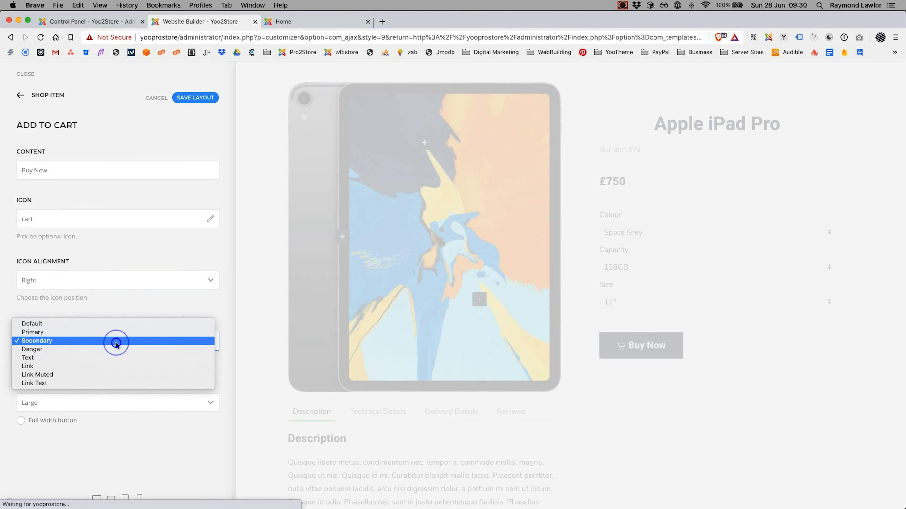
{"action": "left_click", "coordinate": [118, 335]}
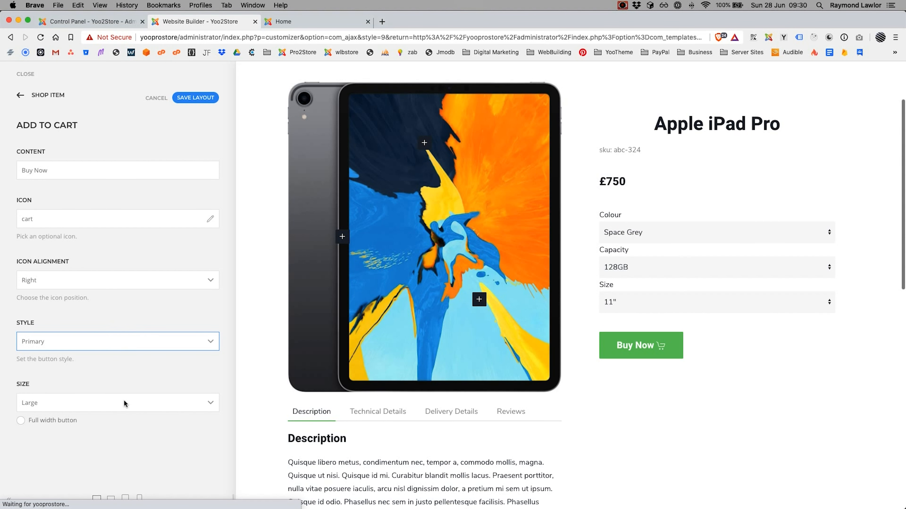
Step: Set the Add to Cart button's size to Default, make it full width and save the layout
{"action": "left_click", "coordinate": [124, 404]}
{"action": "left_click", "coordinate": [129, 391]}
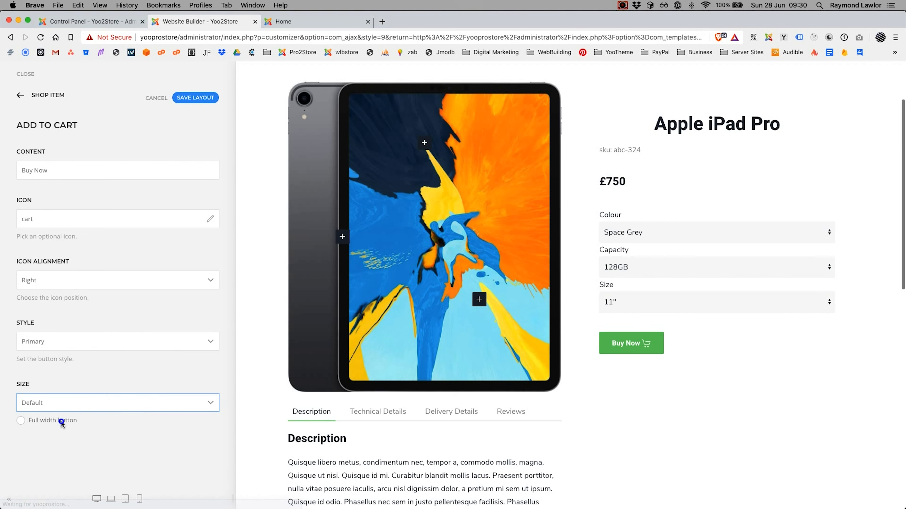
{"action": "left_click", "coordinate": [63, 423]}
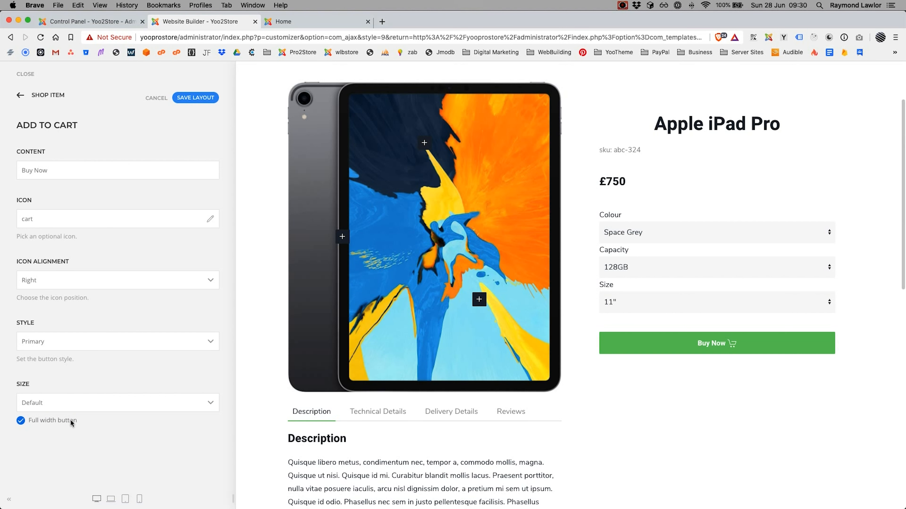
{"action": "left_click", "coordinate": [196, 97]}
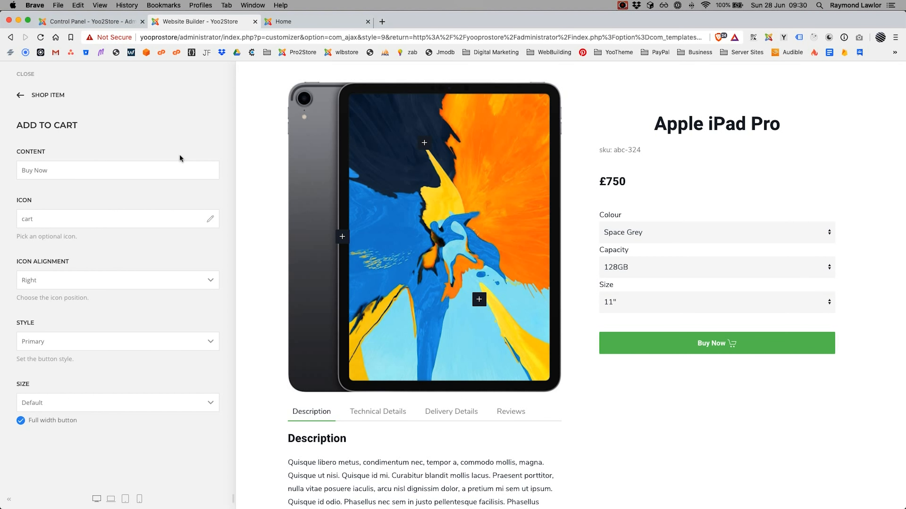
Step: Return to the Shop Item layout and add the previewed Apple iPad Pro to the cart
{"action": "left_click", "coordinate": [53, 94]}
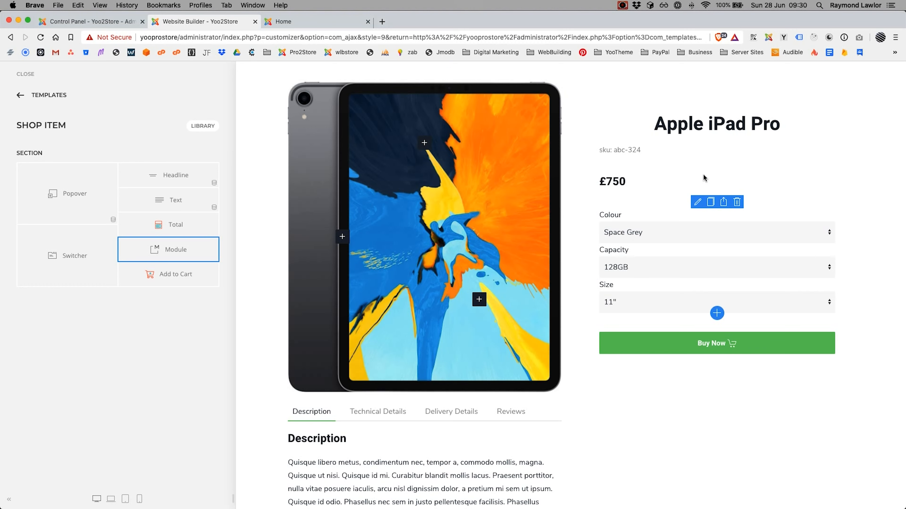
{"action": "scroll", "coordinate": [660, 232], "scroll_direction": "up", "scroll_amount": 3}
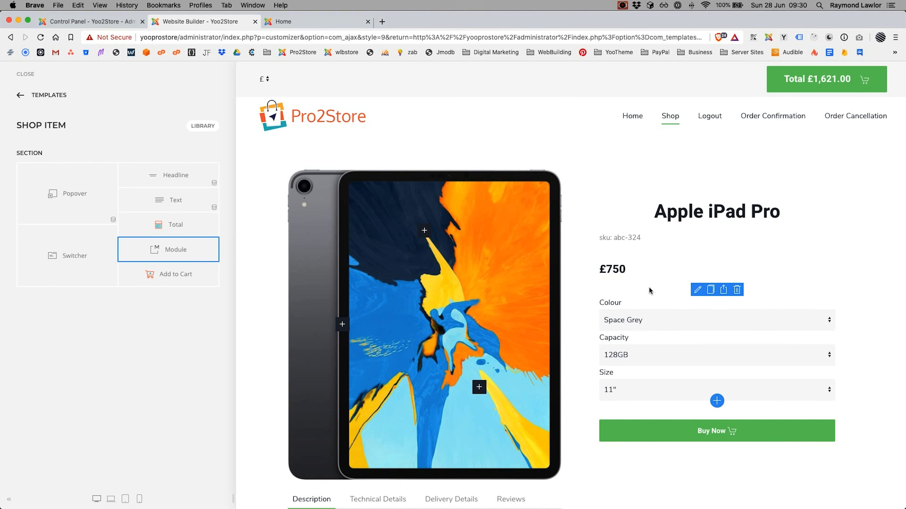
{"action": "left_click_drag", "start_coordinate": [605, 270], "coordinate": [631, 270]}
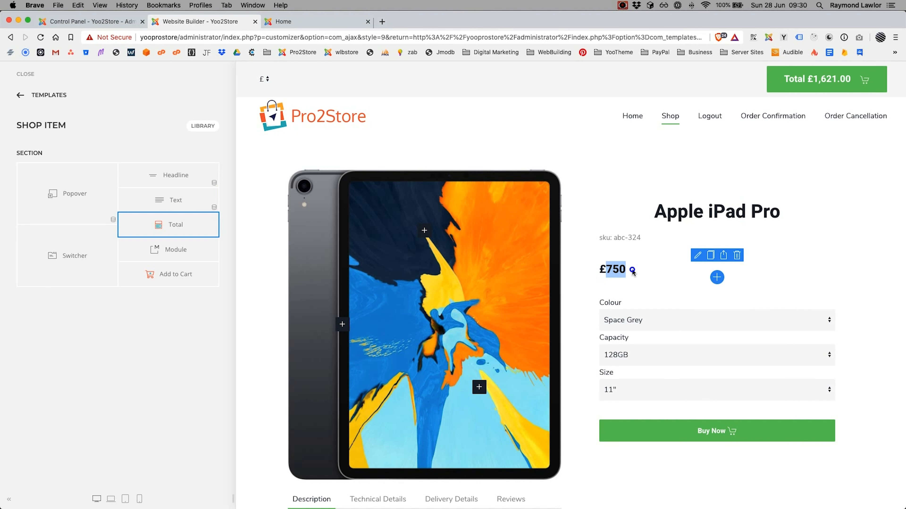
{"action": "left_click", "coordinate": [632, 270]}
{"action": "left_click", "coordinate": [748, 430]}
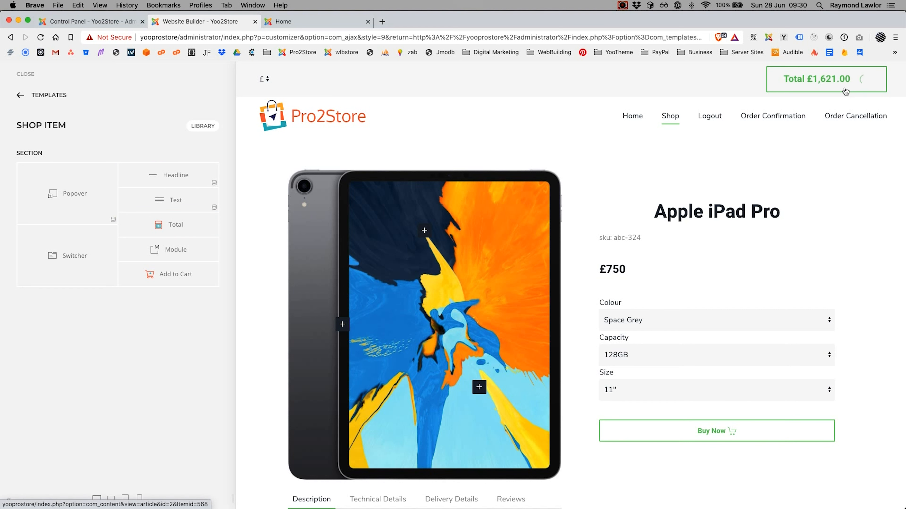
Step: Open the shop's cart page and look over the items listed in it
{"action": "left_click", "coordinate": [837, 88]}
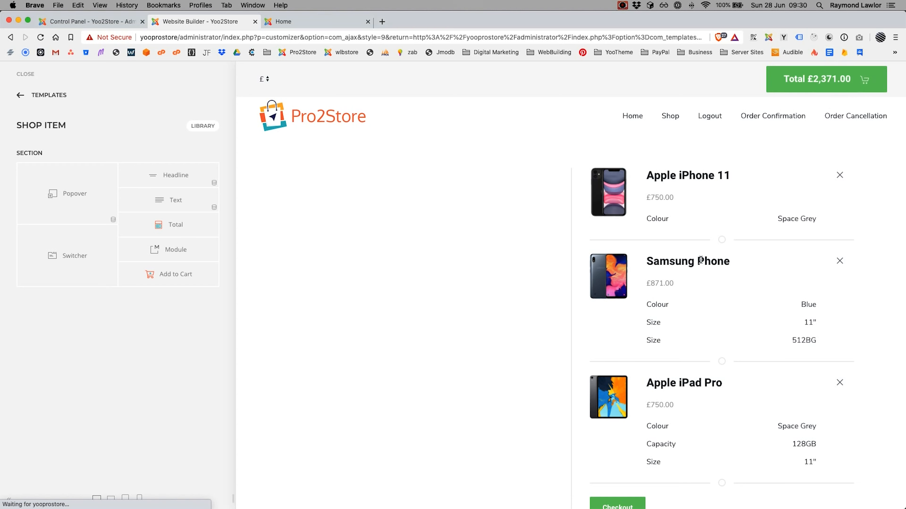
{"action": "scroll", "coordinate": [612, 366], "scroll_direction": "down", "scroll_amount": 2}
{"action": "scroll", "coordinate": [763, 333], "scroll_direction": "up", "scroll_amount": 2}
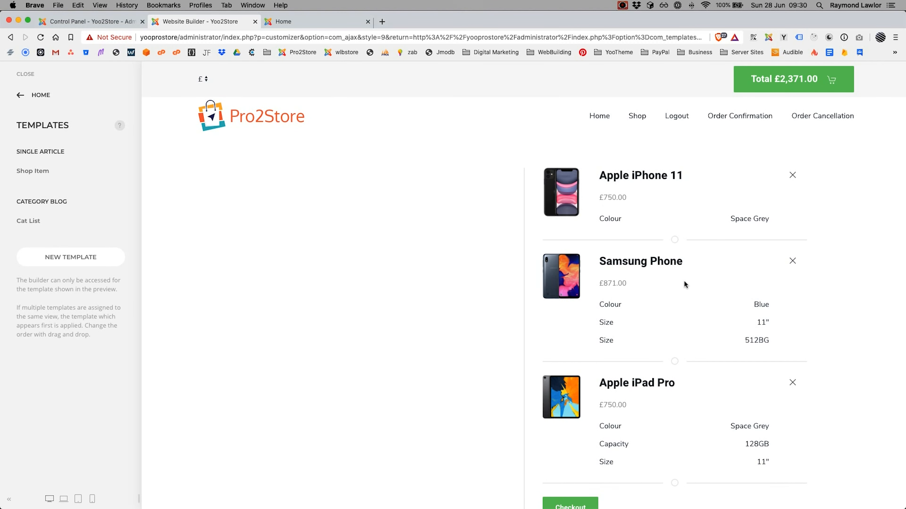
{"action": "scroll", "coordinate": [684, 280], "scroll_direction": "down", "scroll_amount": 2}
{"action": "scroll", "coordinate": [683, 280], "scroll_direction": "up", "scroll_amount": 2}
Step: Examine the Order Cancellation and Order Confirmation pages together with their layouts in the builder
{"action": "left_click", "coordinate": [805, 117]}
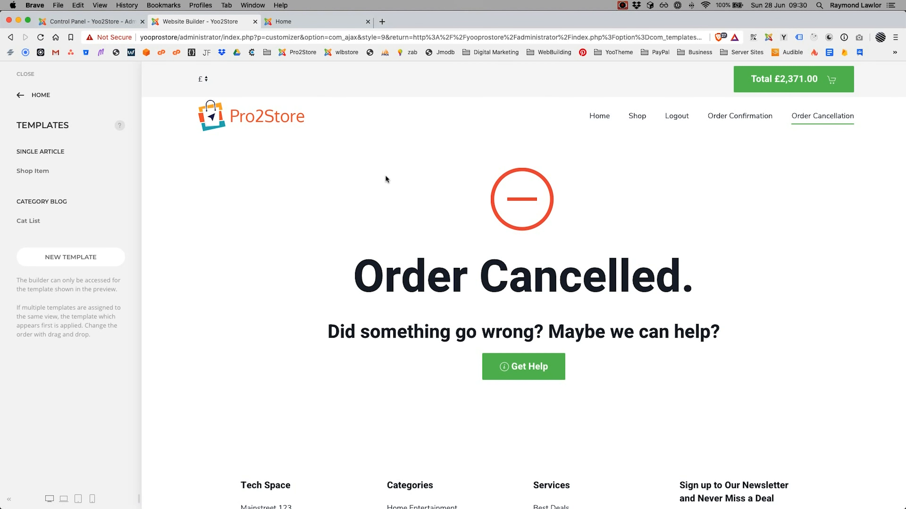
{"action": "left_click", "coordinate": [42, 93]}
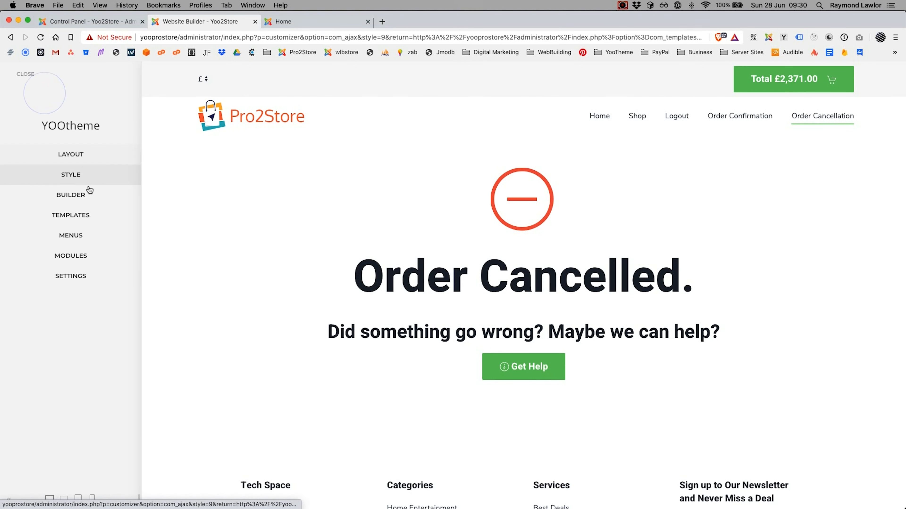
{"action": "left_click", "coordinate": [88, 197]}
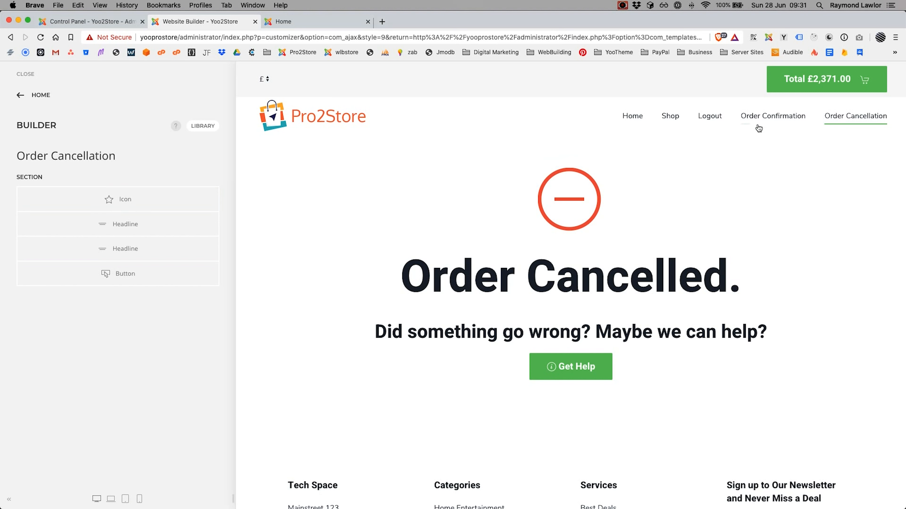
{"action": "left_click", "coordinate": [763, 121]}
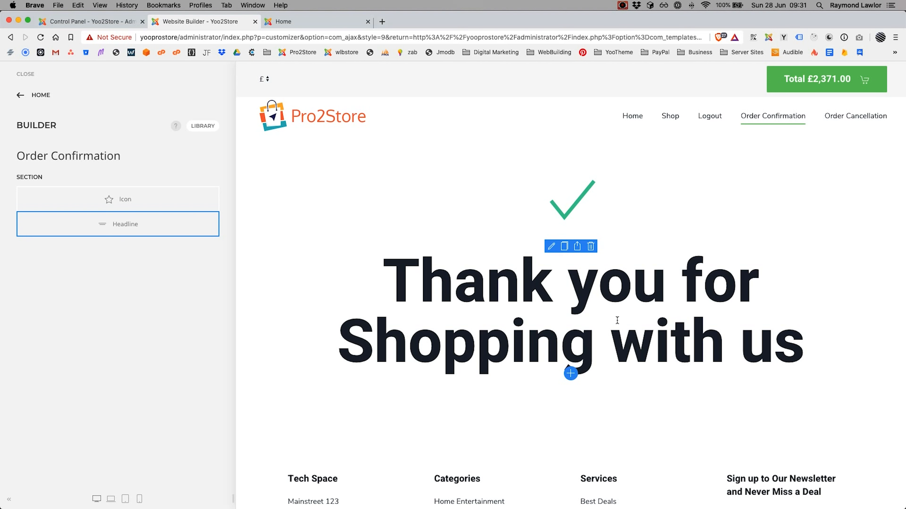
{"action": "scroll", "coordinate": [617, 321], "scroll_direction": "down", "scroll_amount": 3}
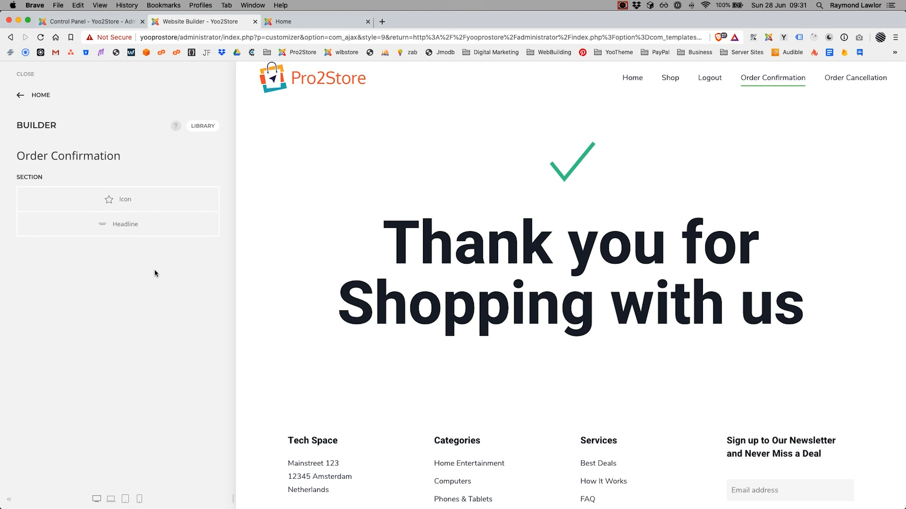
{"action": "scroll", "coordinate": [446, 291], "scroll_direction": "up", "scroll_amount": 2}
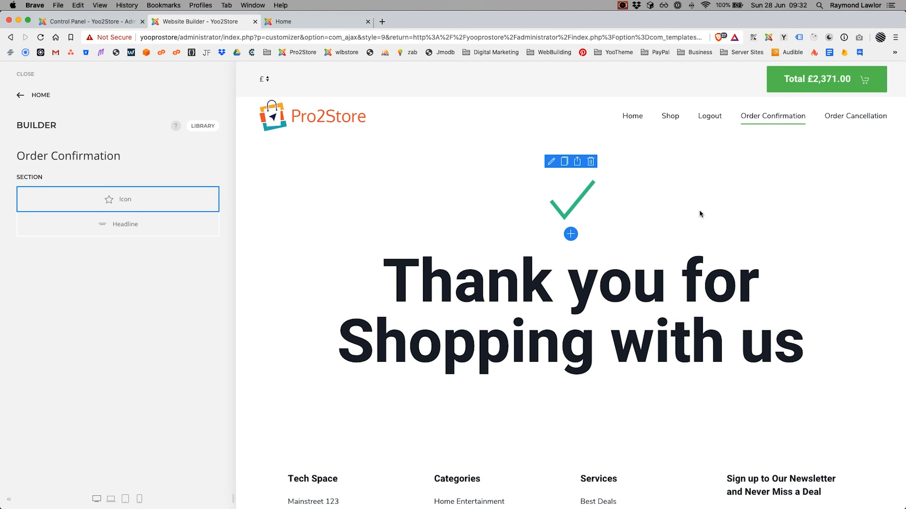
Step: Switch to the Joomla administration, open the Pro2Store component and view its products list
{"action": "left_click", "coordinate": [98, 22]}
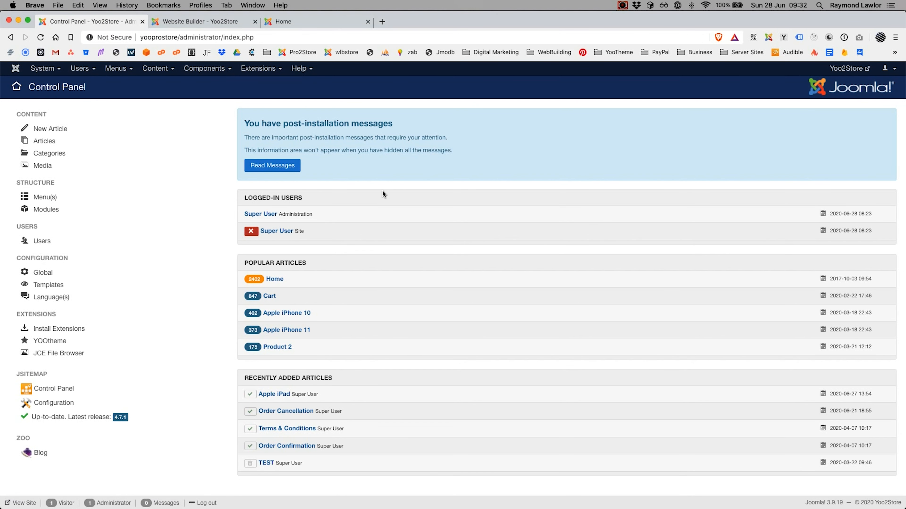
{"action": "left_click", "coordinate": [214, 69]}
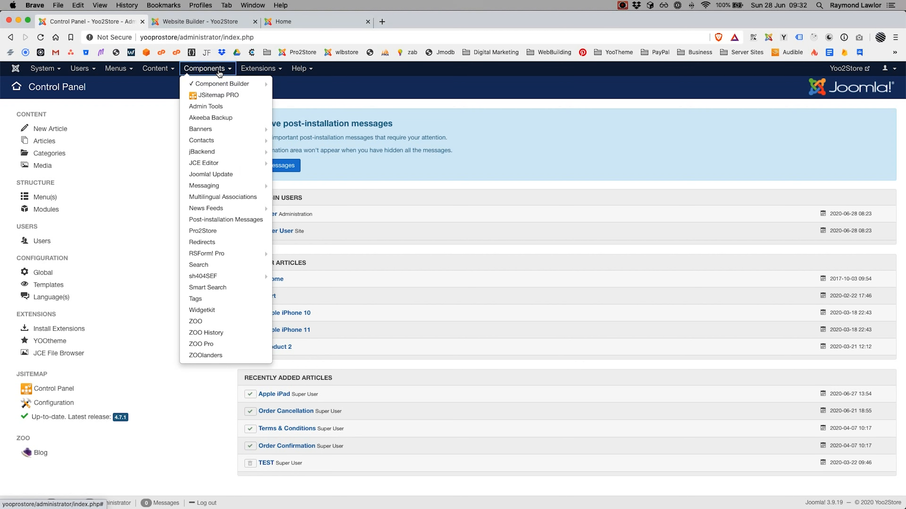
{"action": "left_click", "coordinate": [225, 231]}
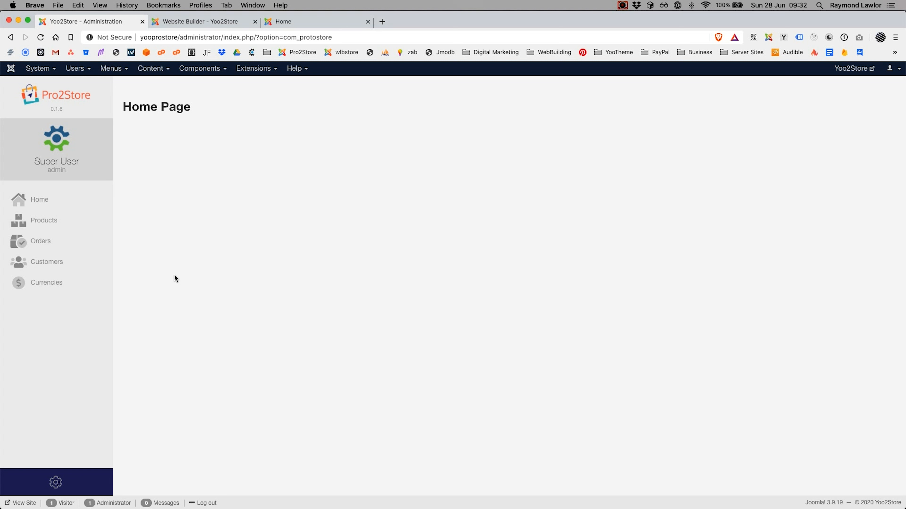
{"action": "left_click", "coordinate": [46, 226]}
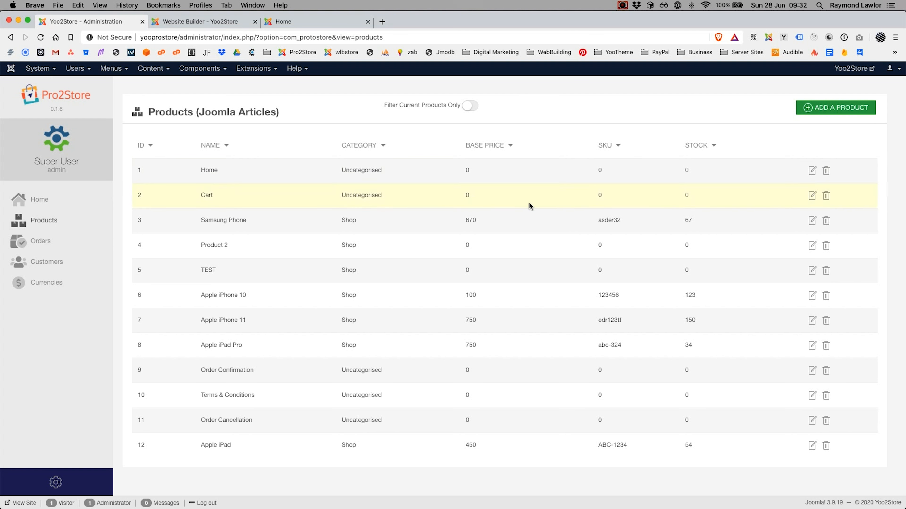
{"action": "scroll", "coordinate": [531, 205], "scroll_direction": "down", "scroll_amount": 1}
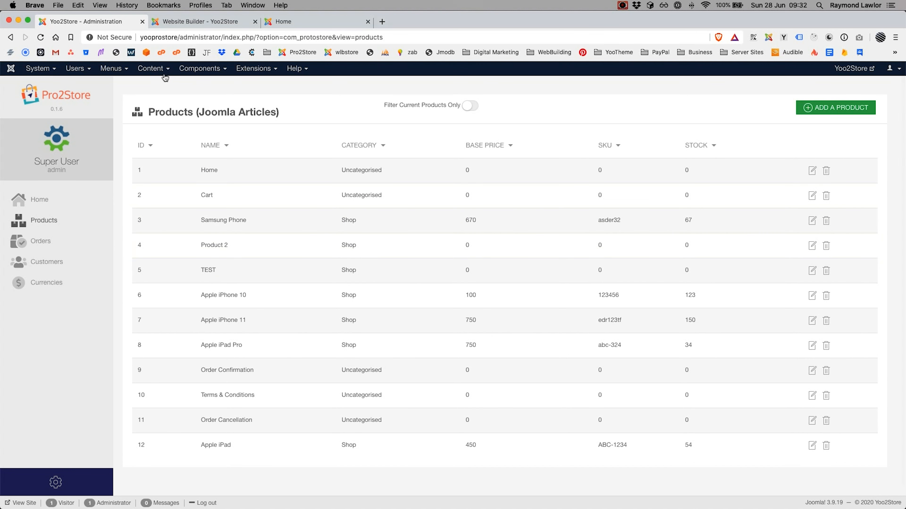
Step: View Joomla's own article list for comparison and return to the Pro2Store products list
{"action": "left_click", "coordinate": [154, 71]}
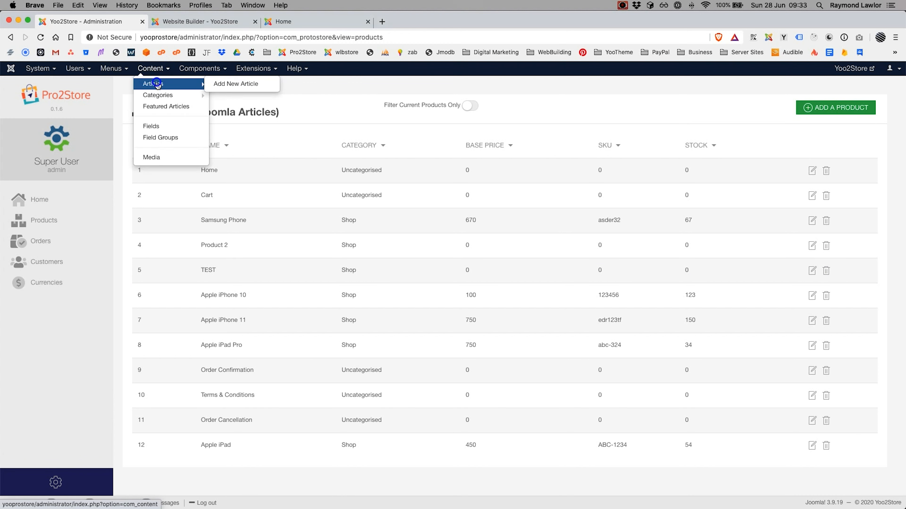
{"action": "left_click", "coordinate": [156, 82]}
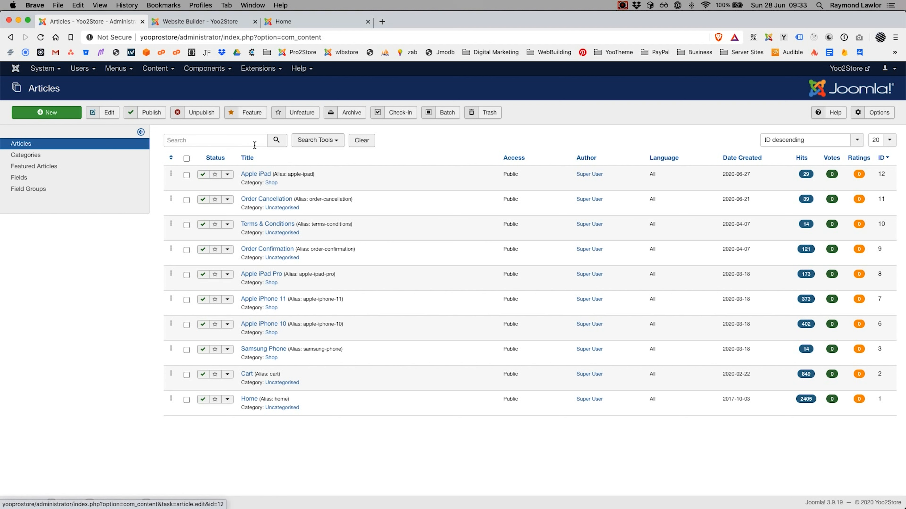
{"action": "left_click", "coordinate": [205, 69]}
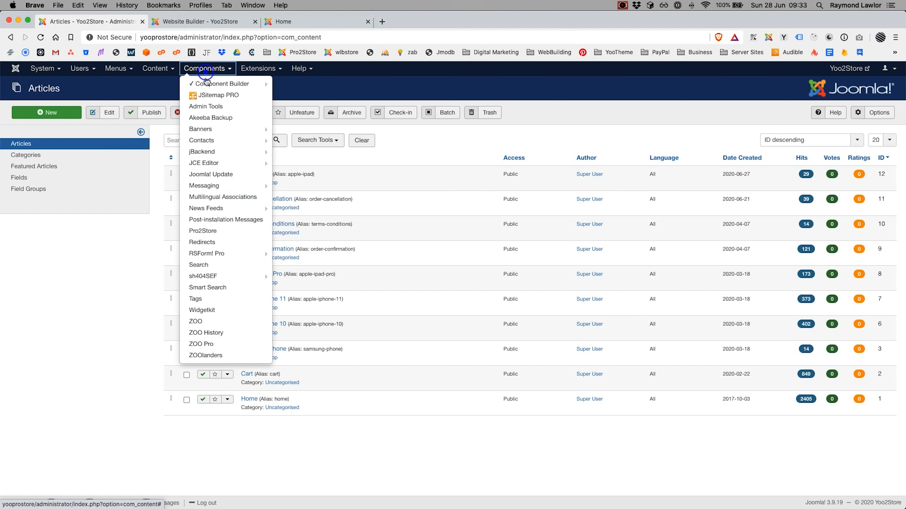
{"action": "left_click", "coordinate": [225, 231]}
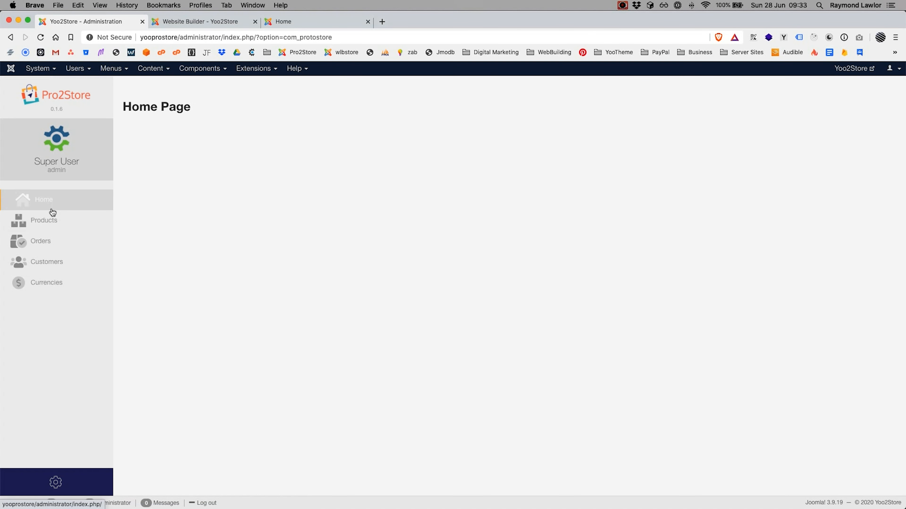
{"action": "left_click", "coordinate": [52, 217]}
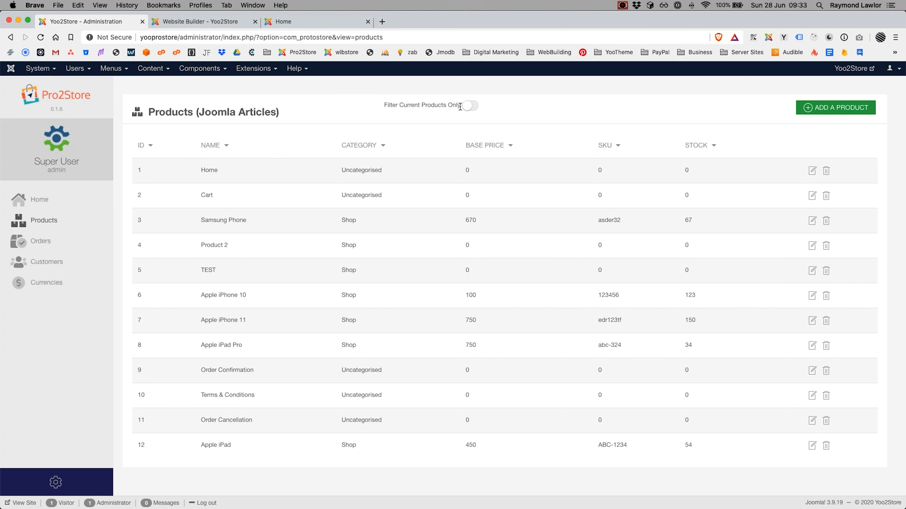
Step: Toggle the products list between all articles and current products only, leaving the filter on
{"action": "left_click", "coordinate": [470, 112]}
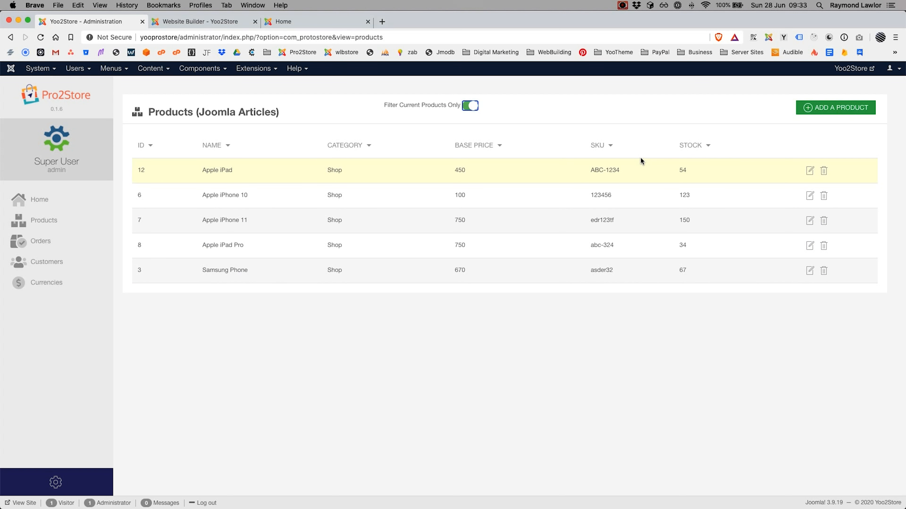
{"action": "left_click", "coordinate": [471, 106]}
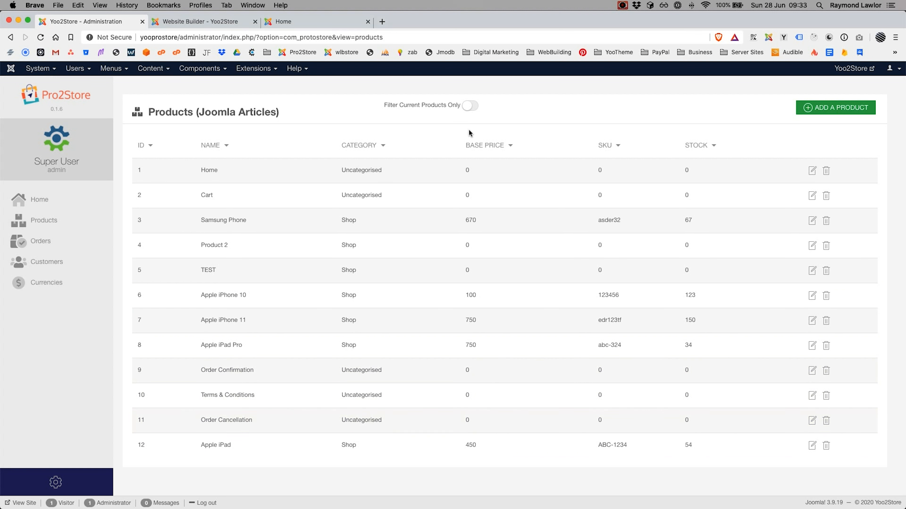
{"action": "left_click", "coordinate": [472, 106]}
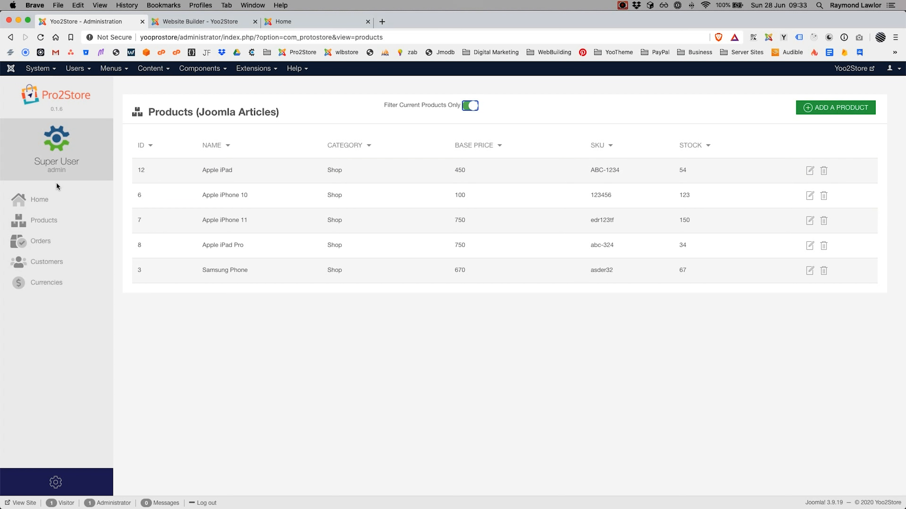
Step: Go through the store sections to Currencies and delete the Euro currency
{"action": "left_click", "coordinate": [43, 238]}
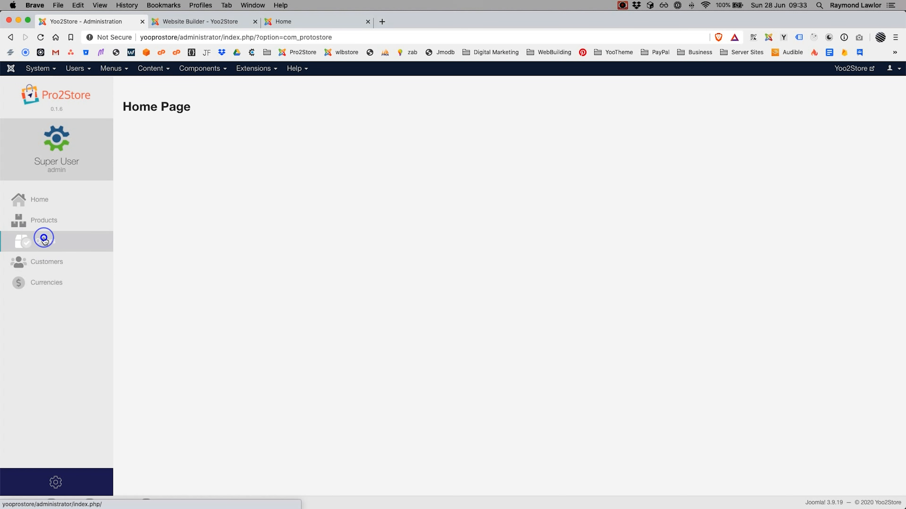
{"action": "left_click", "coordinate": [63, 267]}
{"action": "left_click", "coordinate": [41, 283]}
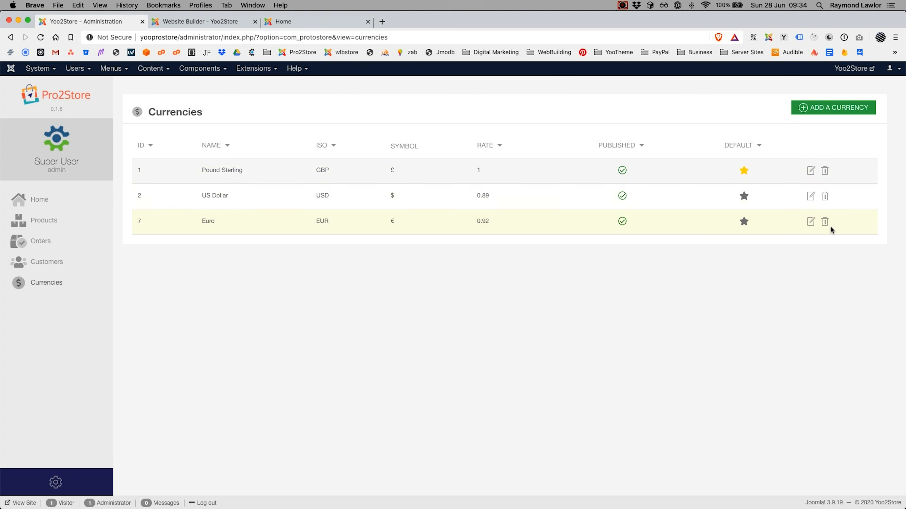
{"action": "left_click", "coordinate": [825, 221]}
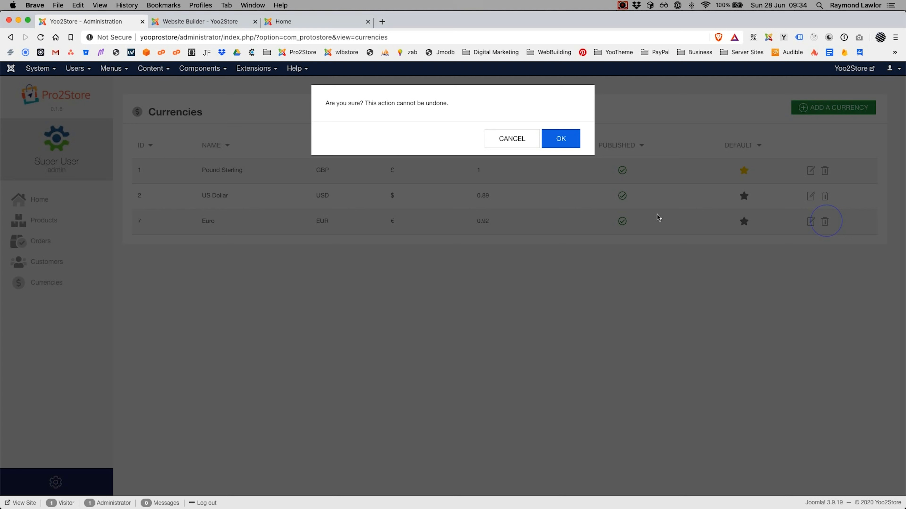
{"action": "left_click", "coordinate": [570, 146]}
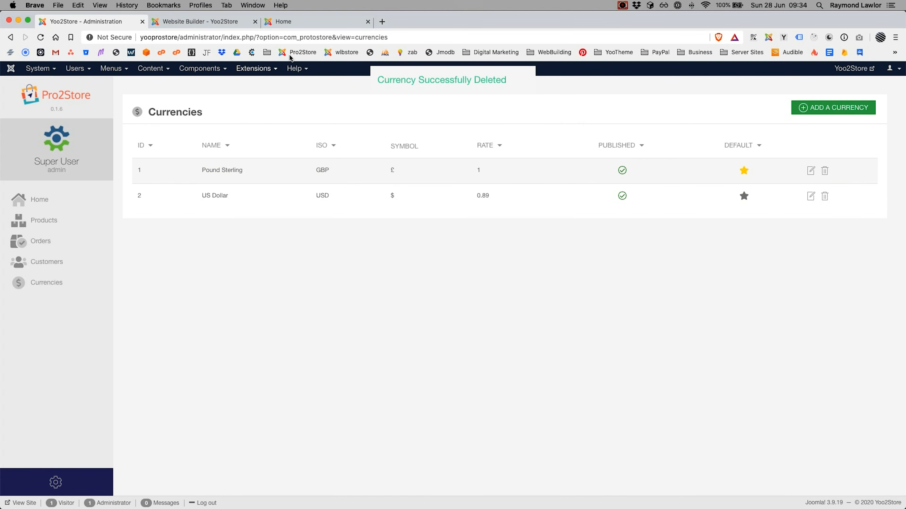
Step: Reload the storefront home page and switch its currency to $ and back to £
{"action": "left_click", "coordinate": [297, 21]}
{"action": "left_click", "coordinate": [41, 37]}
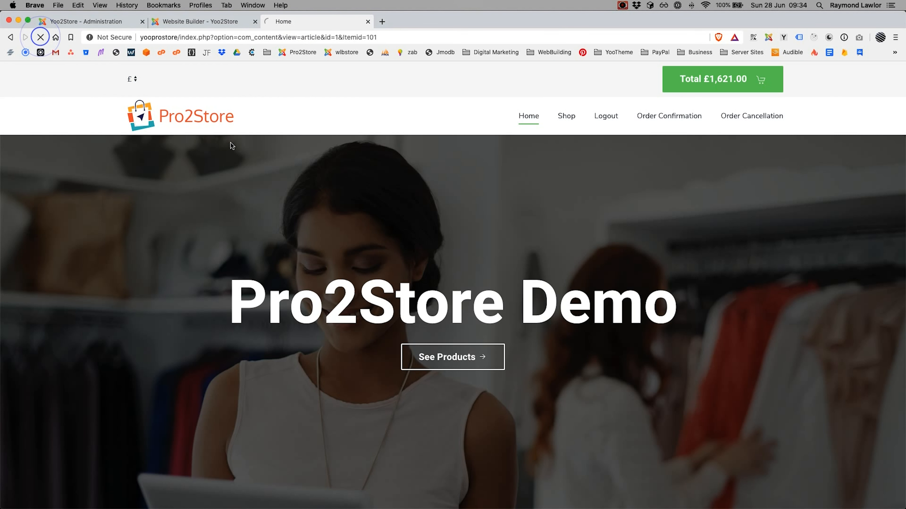
{"action": "left_click", "coordinate": [131, 79]}
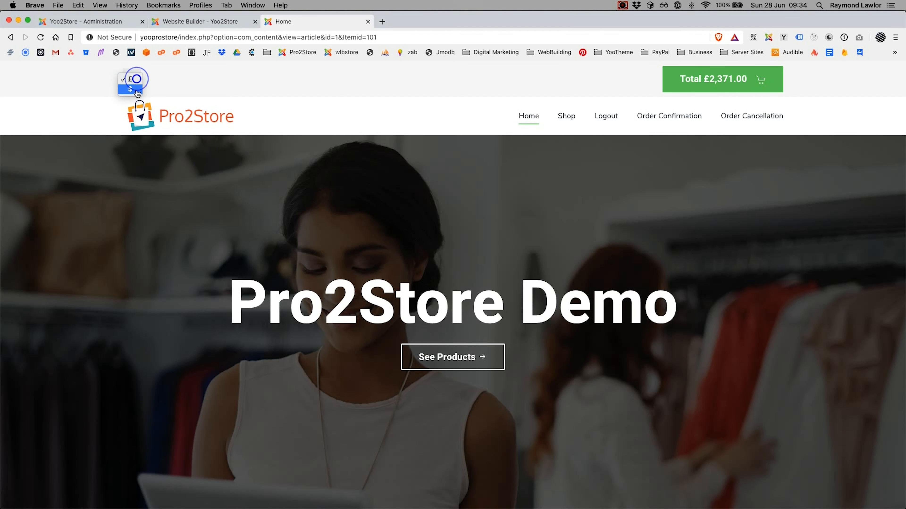
{"action": "left_click", "coordinate": [132, 92]}
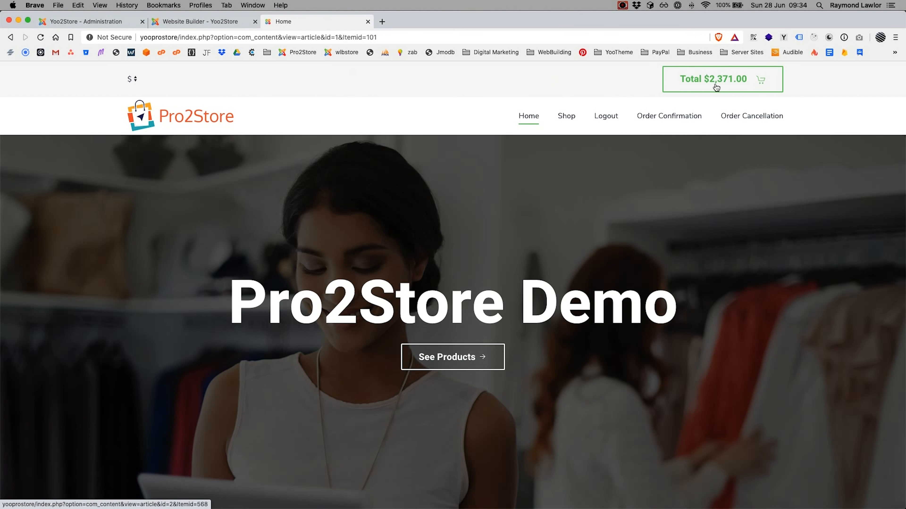
{"action": "left_click", "coordinate": [132, 78]}
{"action": "left_click", "coordinate": [133, 70]}
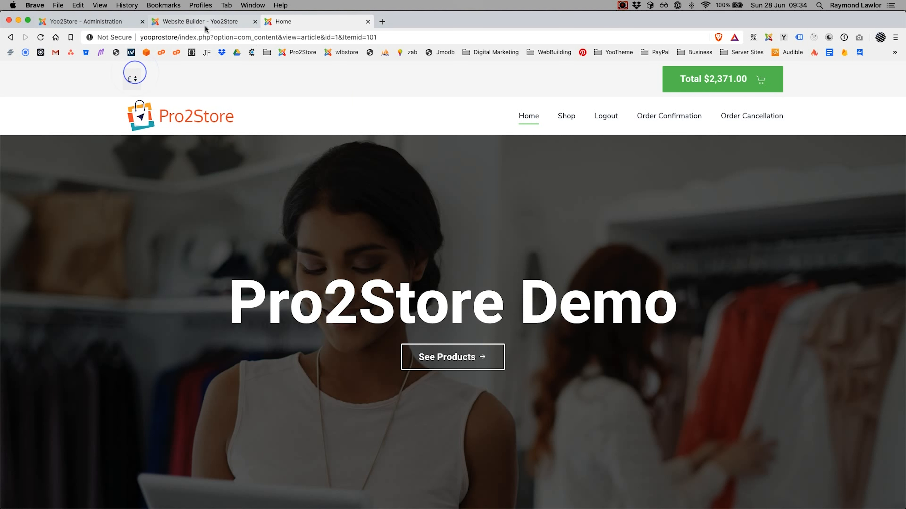
Step: Back in the Pro2Store currencies, start a new currency named Euro with ISO code EUR and symbol €
{"action": "left_click", "coordinate": [120, 24]}
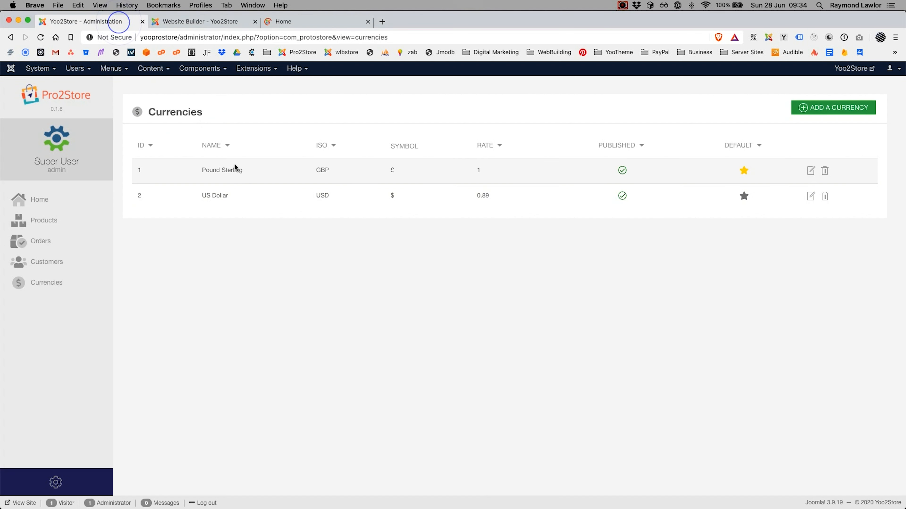
{"action": "left_click", "coordinate": [836, 110]}
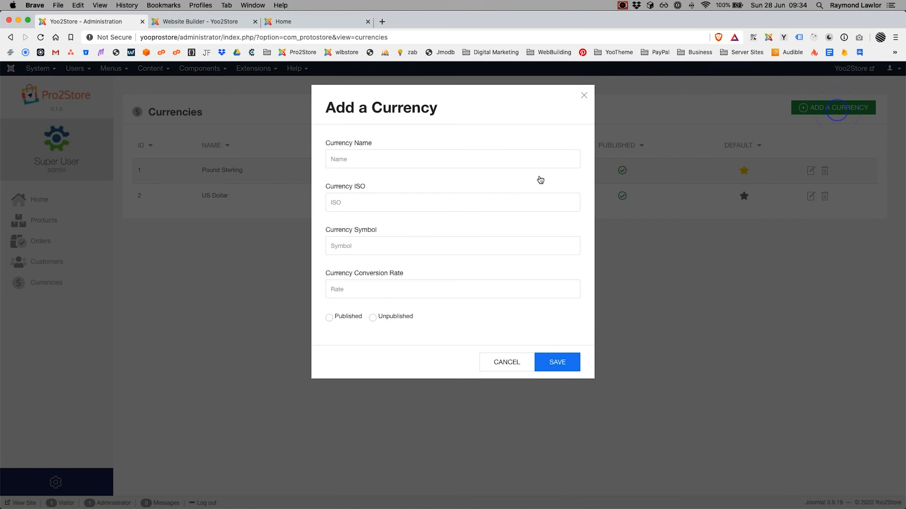
{"action": "left_click", "coordinate": [387, 160]}
{"action": "type", "text": "Euro"}
{"action": "left_click", "coordinate": [377, 201]}
{"action": "type", "text": "#"}
{"action": "key", "text": "BackSpace"}
{"action": "type", "text": "€"}
{"action": "left_click_drag", "start_coordinate": [348, 206], "coordinate": [331, 204]}
{"action": "type", "text": "EUR"}
{"action": "key", "text": "Tab"}
{"action": "type", "text": "€"}
Step: Set the new currency's conversion rate to 0.98, mark it as Published and save it
{"action": "left_click", "coordinate": [370, 289]}
{"action": "type", "text": ".9"}
{"action": "type", "text": "0."}
{"action": "left_click", "coordinate": [345, 317]}
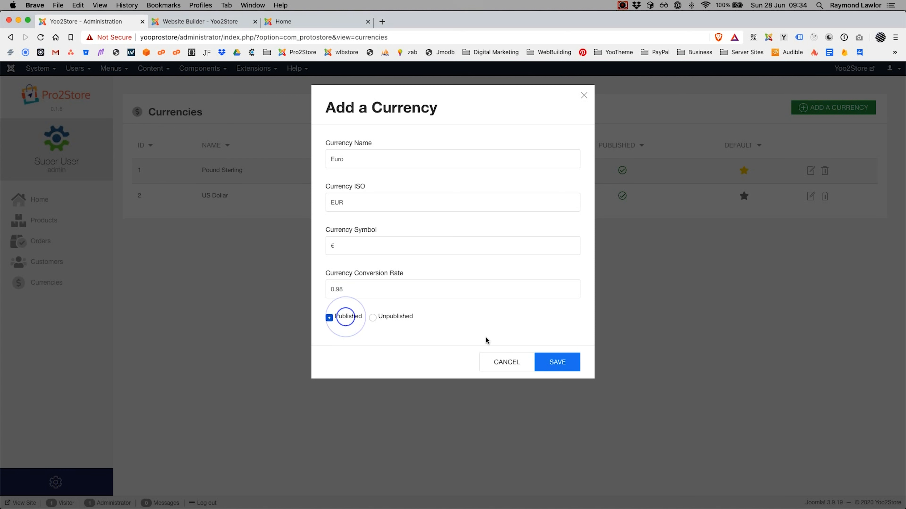
{"action": "left_click", "coordinate": [565, 366]}
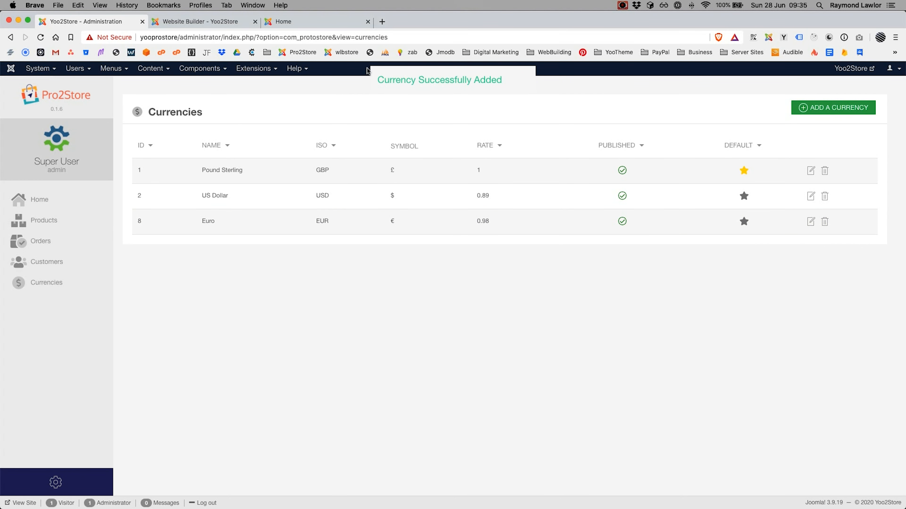
Step: Reload the storefront home page and switch the shop's currency to €
{"action": "left_click", "coordinate": [301, 20]}
{"action": "left_click", "coordinate": [41, 36]}
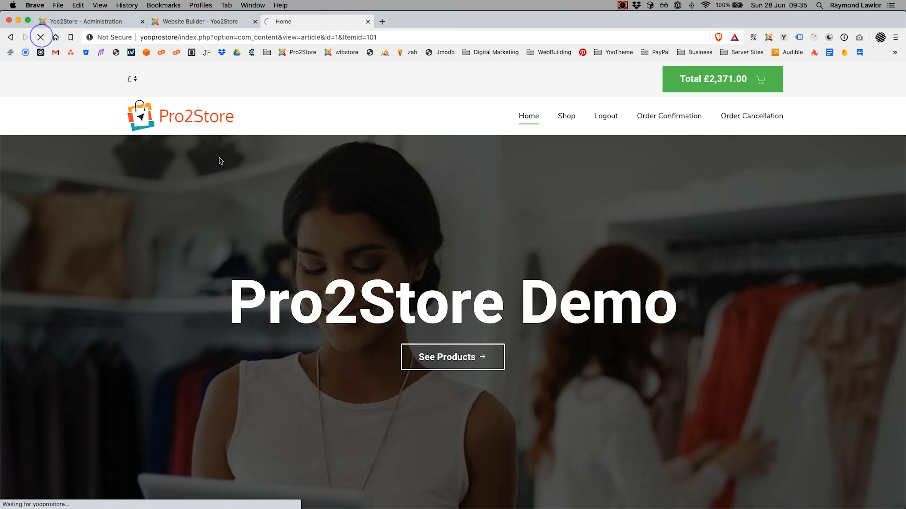
{"action": "left_click", "coordinate": [140, 92]}
{"action": "left_click", "coordinate": [135, 96]}
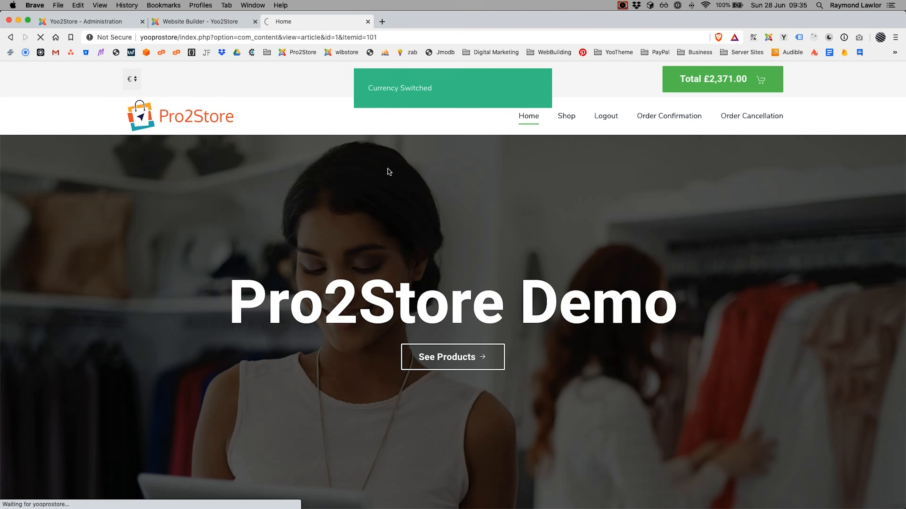
Step: In the Pro2Store currencies, unpublish and republish Euro, make it the default currency, and restore Pound Sterling as the default
{"action": "left_click", "coordinate": [116, 22]}
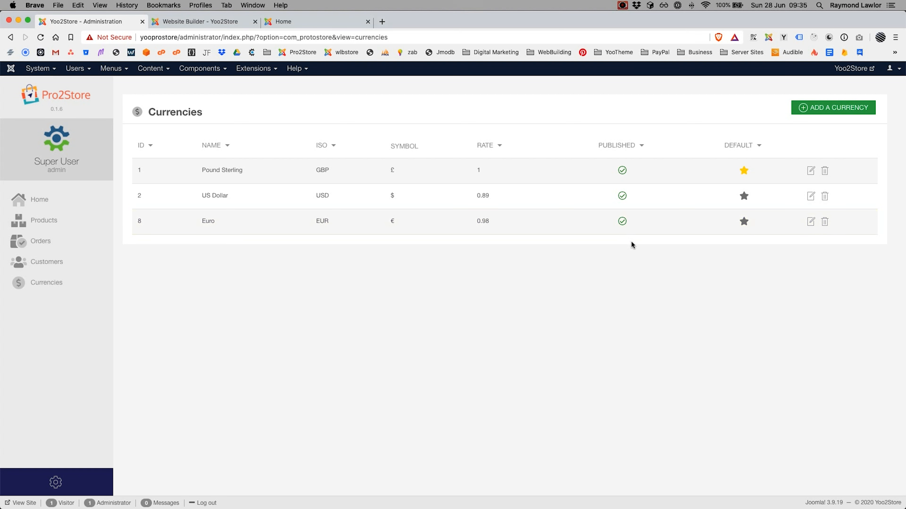
{"action": "left_click", "coordinate": [622, 222]}
{"action": "left_click", "coordinate": [622, 221]}
{"action": "left_click", "coordinate": [746, 224]}
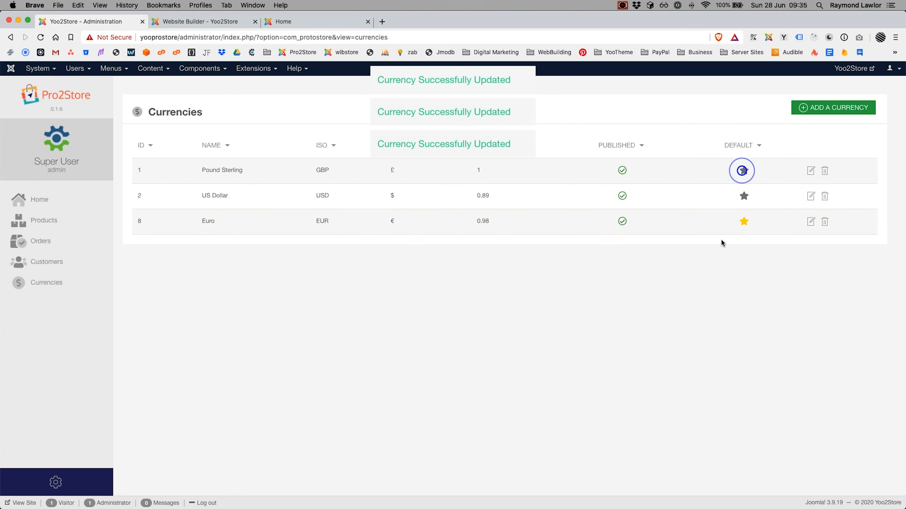
{"action": "left_click", "coordinate": [524, 82]}
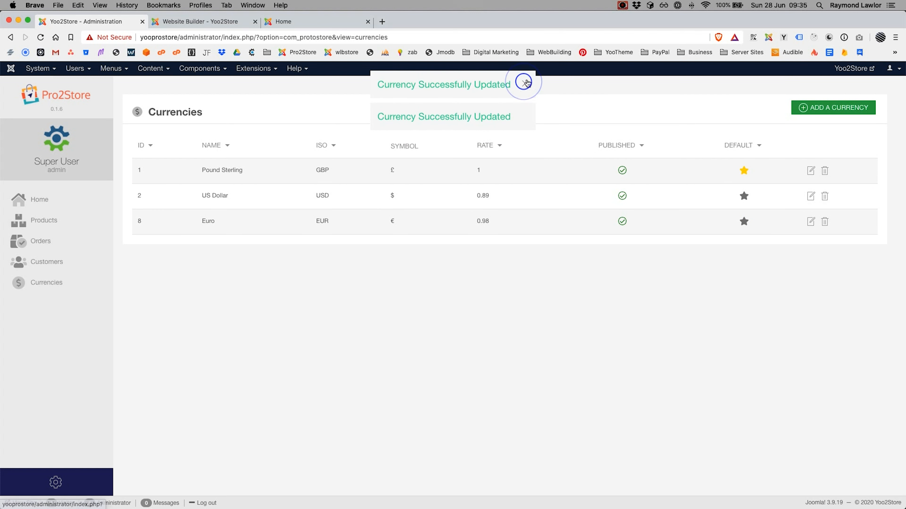
{"action": "left_click", "coordinate": [524, 82]}
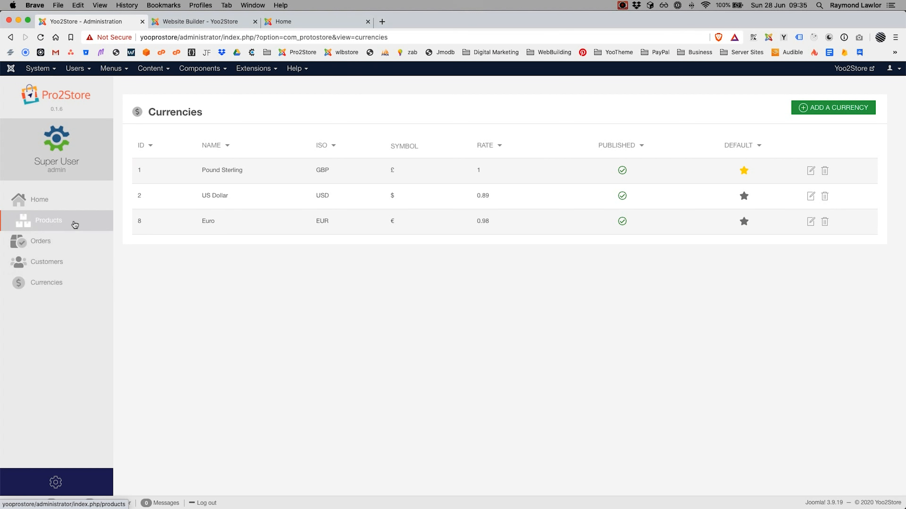
Step: Filter the Pro2Store products list to current products only and open Apple iPad Pro for editing
{"action": "left_click", "coordinate": [59, 222]}
{"action": "left_click", "coordinate": [467, 107]}
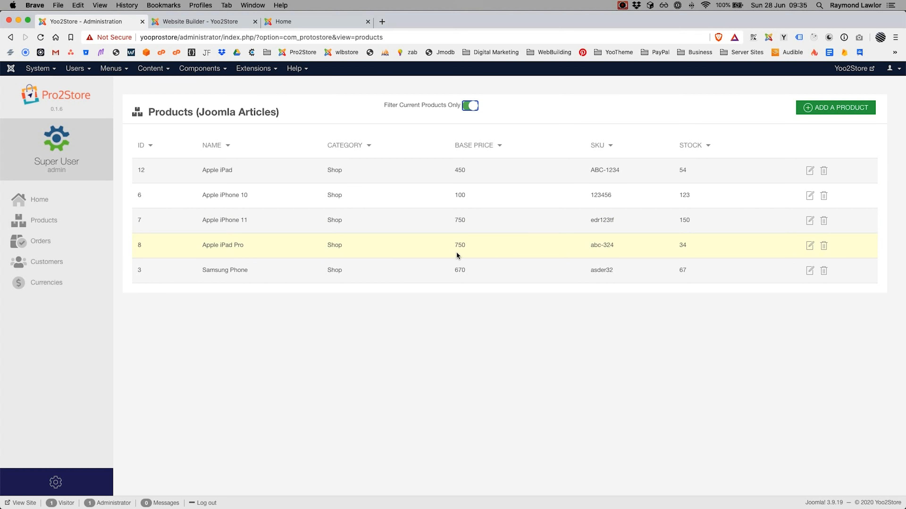
{"action": "double_click", "coordinate": [461, 245]}
{"action": "left_click", "coordinate": [495, 246]}
{"action": "left_click", "coordinate": [810, 248]}
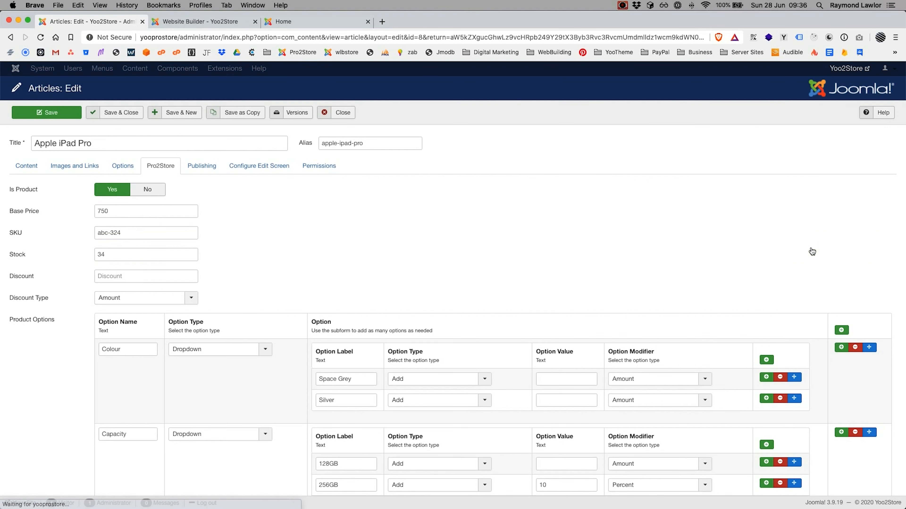
Step: Look through the article's content, images and links, and display options, and return to its Pro2Store settings
{"action": "left_click", "coordinate": [27, 166]}
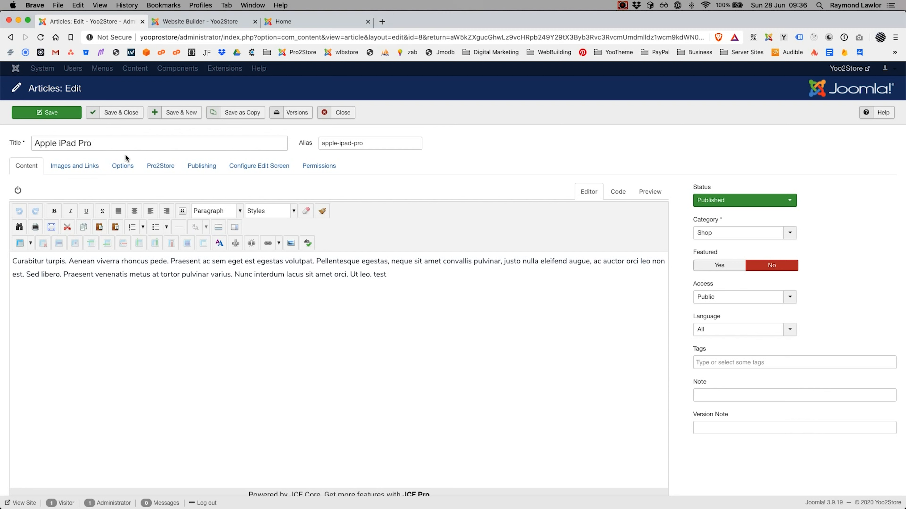
{"action": "left_click", "coordinate": [88, 165]}
{"action": "left_click", "coordinate": [119, 165]}
{"action": "left_click", "coordinate": [149, 167]}
{"action": "left_click", "coordinate": [28, 166]}
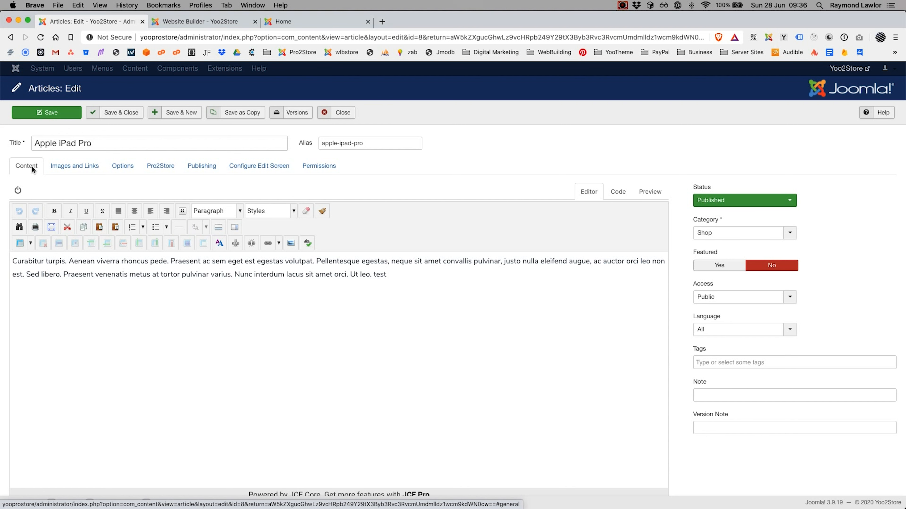
{"action": "left_click", "coordinate": [156, 167]}
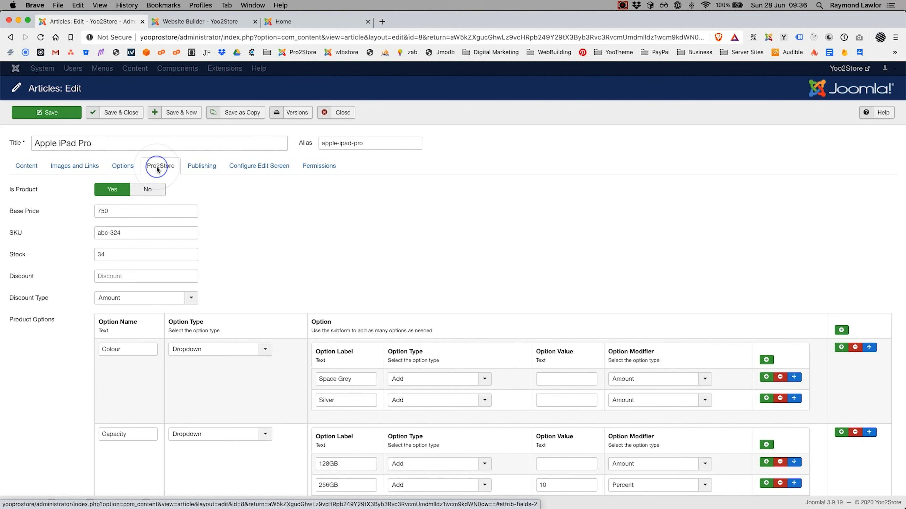
Step: Examine the Apple iPad Pro's Pro2Store fields, from the product switch and base price down to the product options
{"action": "scroll", "coordinate": [168, 169], "scroll_direction": "down", "scroll_amount": 3}
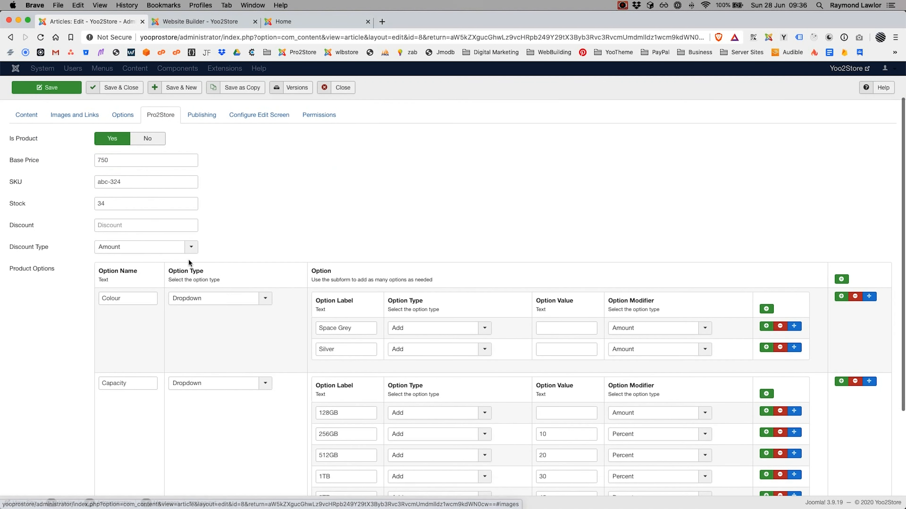
{"action": "scroll", "coordinate": [257, 244], "scroll_direction": "up", "scroll_amount": 3}
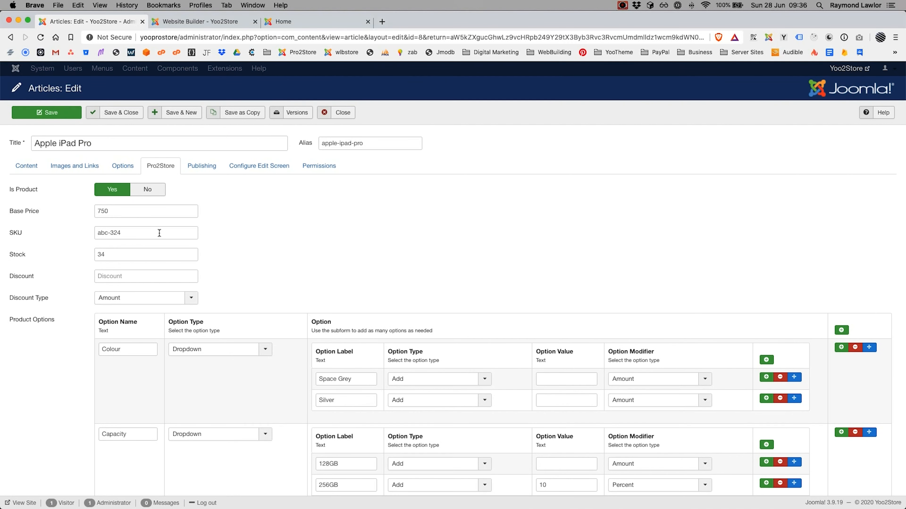
{"action": "scroll", "coordinate": [210, 203], "scroll_direction": "down", "scroll_amount": 3}
{"action": "scroll", "coordinate": [244, 172], "scroll_direction": "down", "scroll_amount": 6}
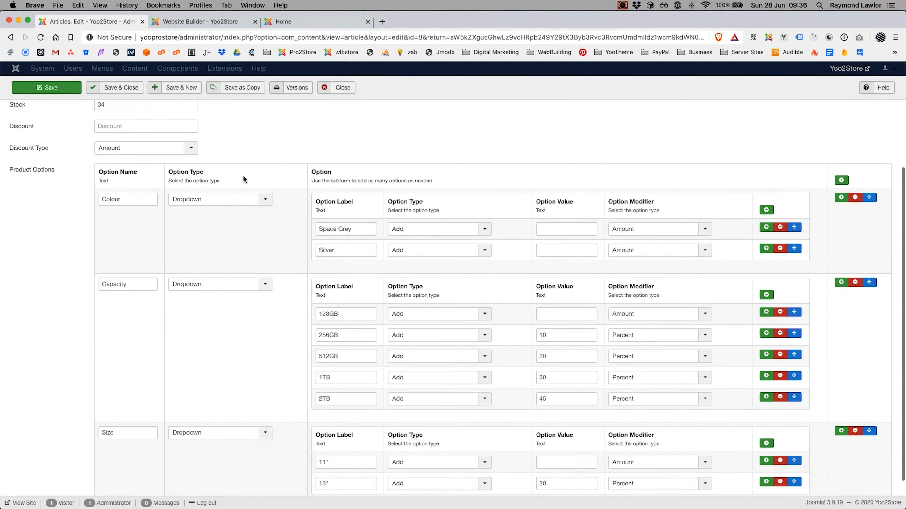
{"action": "scroll", "coordinate": [243, 175], "scroll_direction": "up", "scroll_amount": 9}
{"action": "scroll", "coordinate": [248, 190], "scroll_direction": "down", "scroll_amount": 1}
{"action": "scroll", "coordinate": [248, 189], "scroll_direction": "up", "scroll_amount": 1}
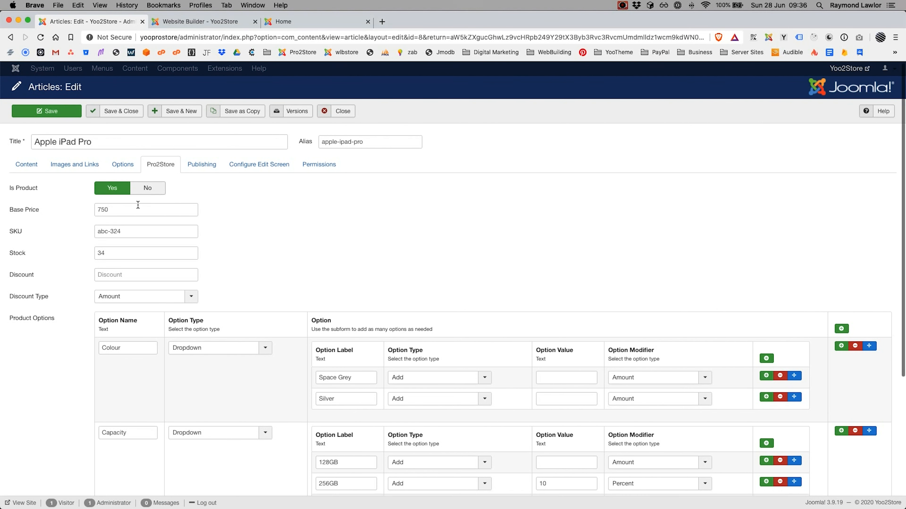
{"action": "scroll", "coordinate": [68, 199], "scroll_direction": "down", "scroll_amount": 2}
{"action": "scroll", "coordinate": [68, 199], "scroll_direction": "up", "scroll_amount": 2}
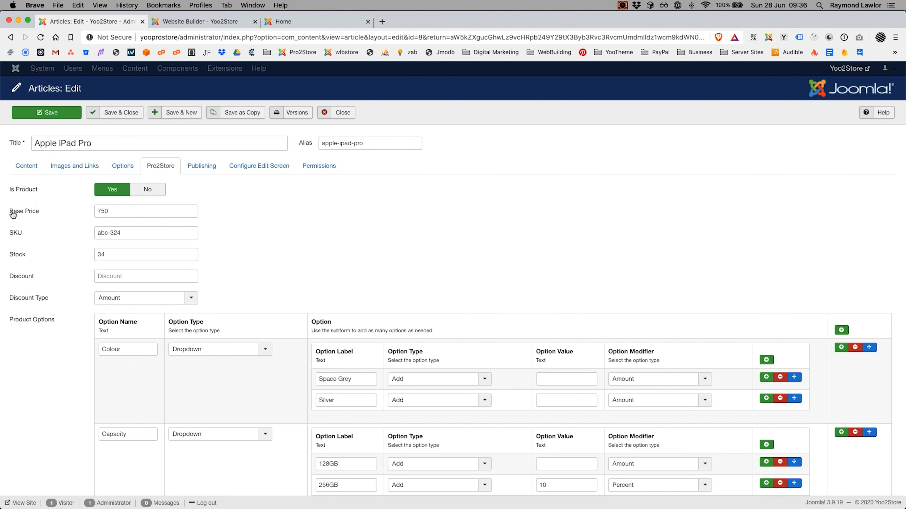
{"action": "left_click", "coordinate": [52, 319]}
{"action": "scroll", "coordinate": [267, 212], "scroll_direction": "down", "scroll_amount": 1}
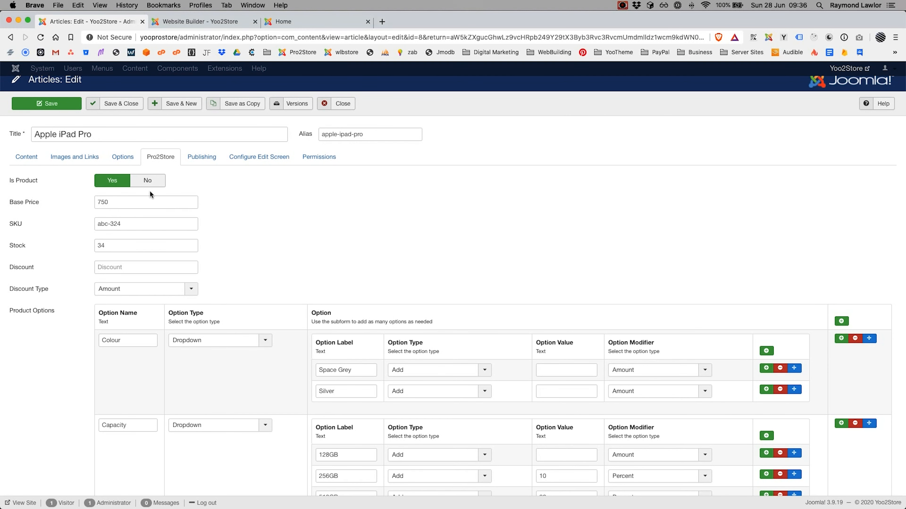
{"action": "scroll", "coordinate": [150, 193], "scroll_direction": "down", "scroll_amount": 2}
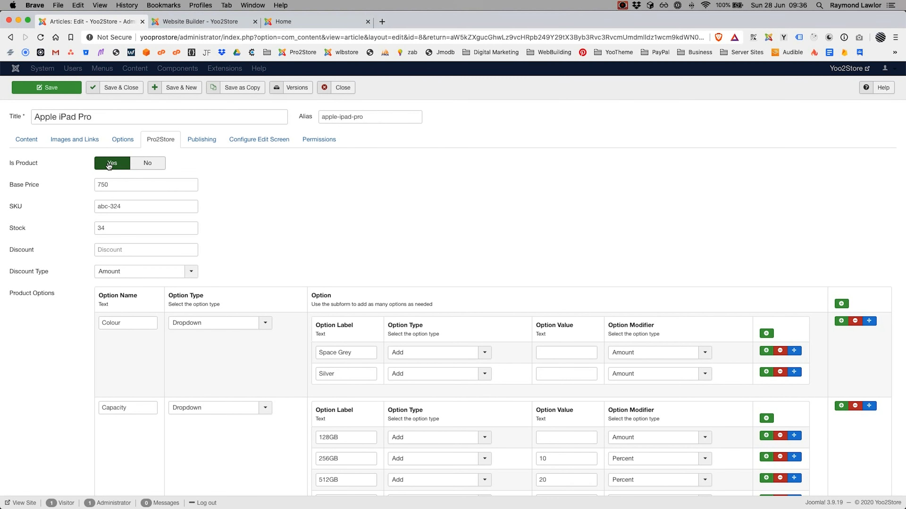
Step: Set the Apple iPad Pro's base price to 950
{"action": "triple_click", "coordinate": [137, 113]}
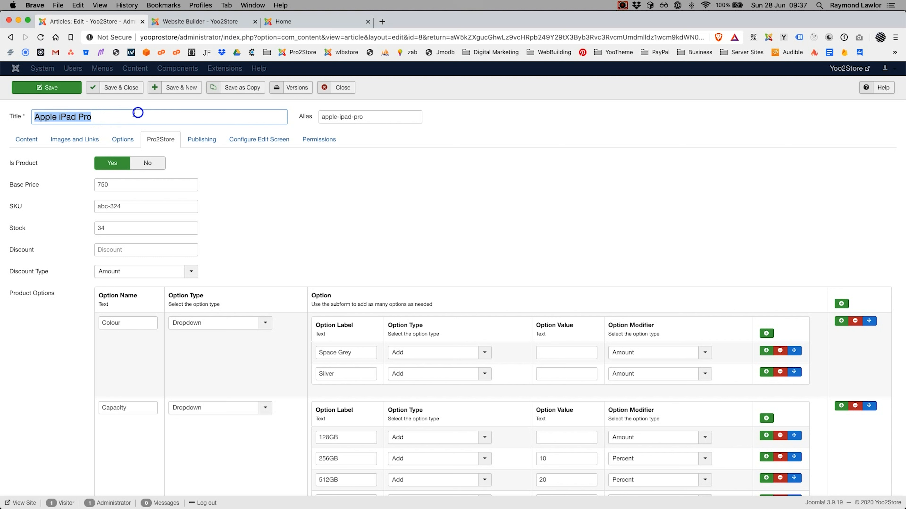
{"action": "left_click", "coordinate": [137, 113]}
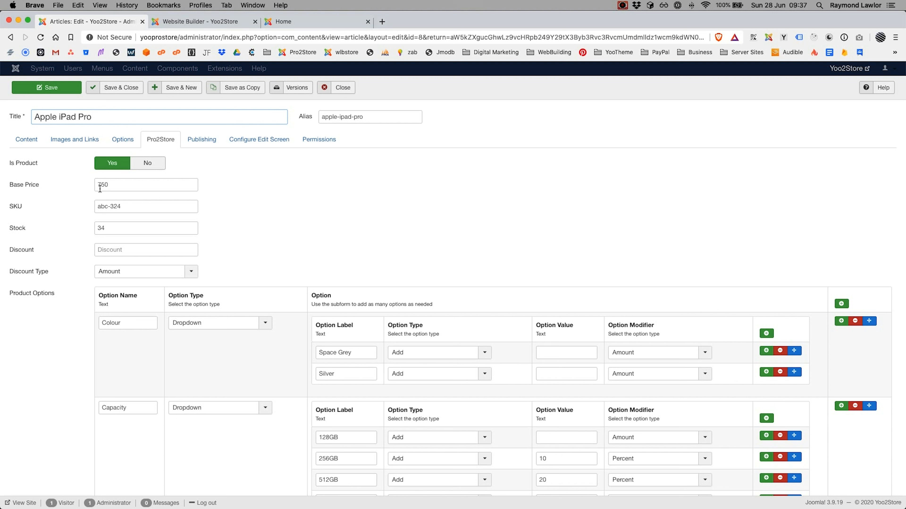
{"action": "left_click_drag", "start_coordinate": [98, 186], "coordinate": [101, 185]}
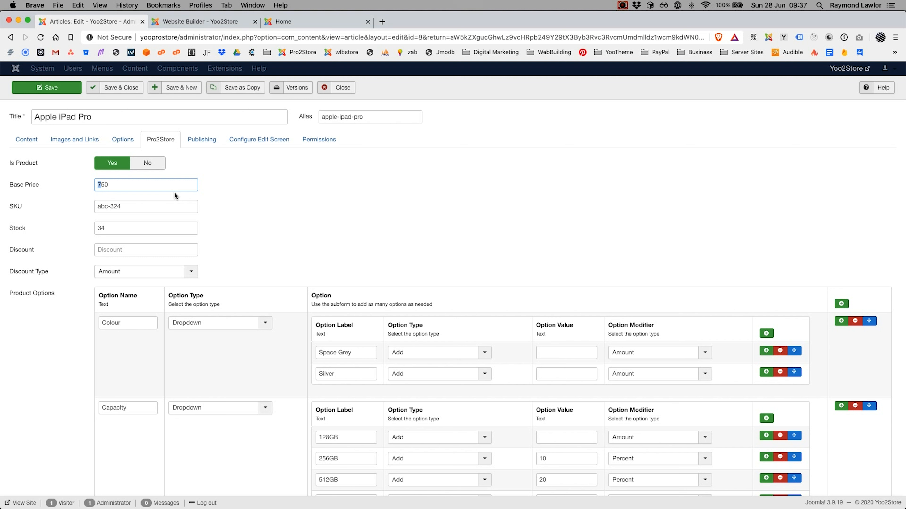
{"action": "type", "text": "9"}
{"action": "triple_click", "coordinate": [114, 118]}
{"action": "left_click", "coordinate": [277, 208]}
Step: Review the product's SKU and stock fields
{"action": "left_click_drag", "start_coordinate": [125, 207], "coordinate": [81, 206]}
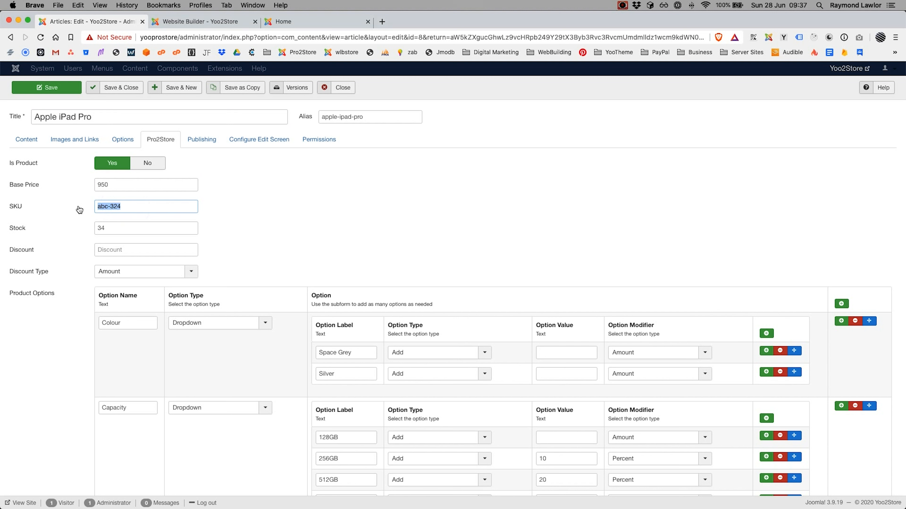
{"action": "left_click", "coordinate": [113, 207]}
{"action": "scroll", "coordinate": [330, 230], "scroll_direction": "down", "scroll_amount": 1}
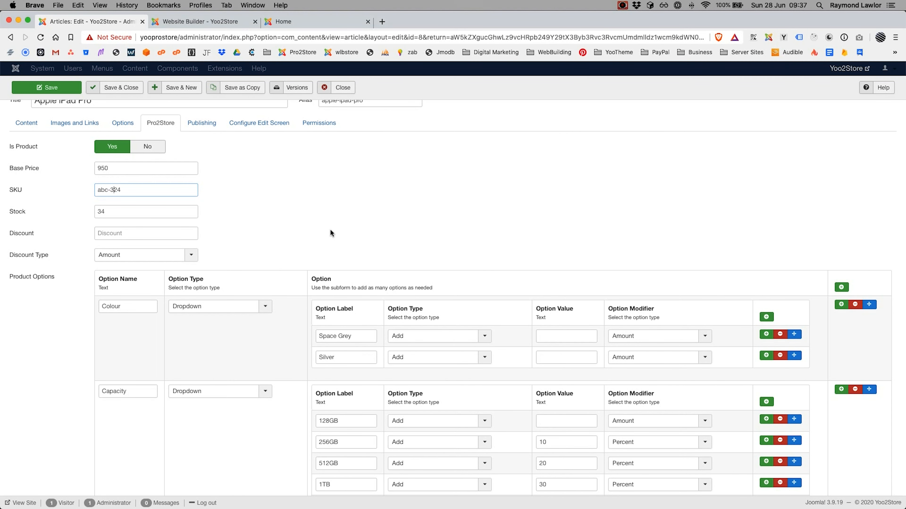
{"action": "scroll", "coordinate": [219, 212], "scroll_direction": "down", "scroll_amount": 1}
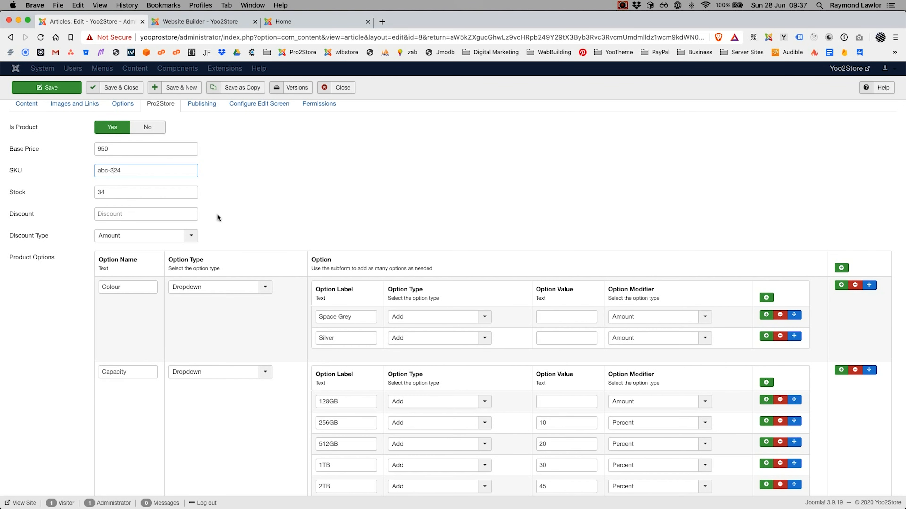
{"action": "left_click", "coordinate": [198, 199]}
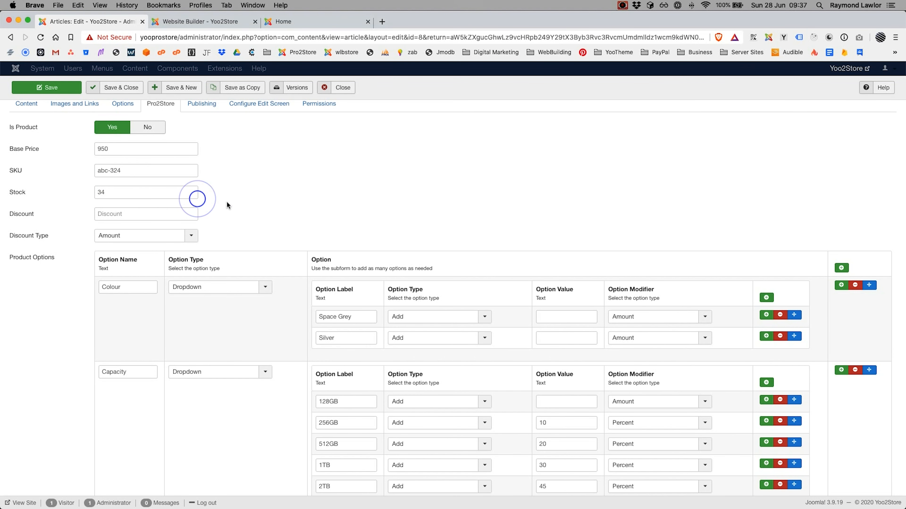
{"action": "scroll", "coordinate": [223, 205], "scroll_direction": "down", "scroll_amount": 2}
Step: Give the product a discount of 20 and keep its discount type as Amount
{"action": "left_click", "coordinate": [116, 174]}
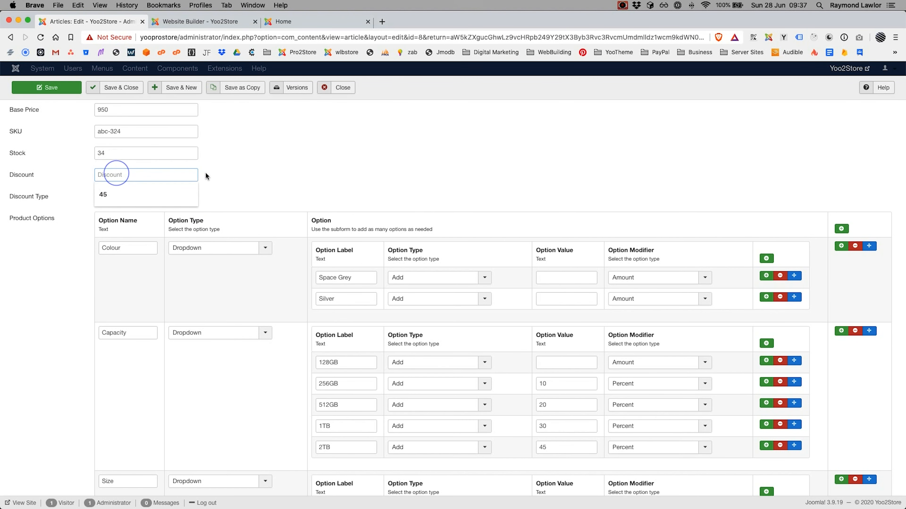
{"action": "left_click", "coordinate": [225, 168]}
{"action": "left_click", "coordinate": [128, 176]}
{"action": "type", "text": "2"}
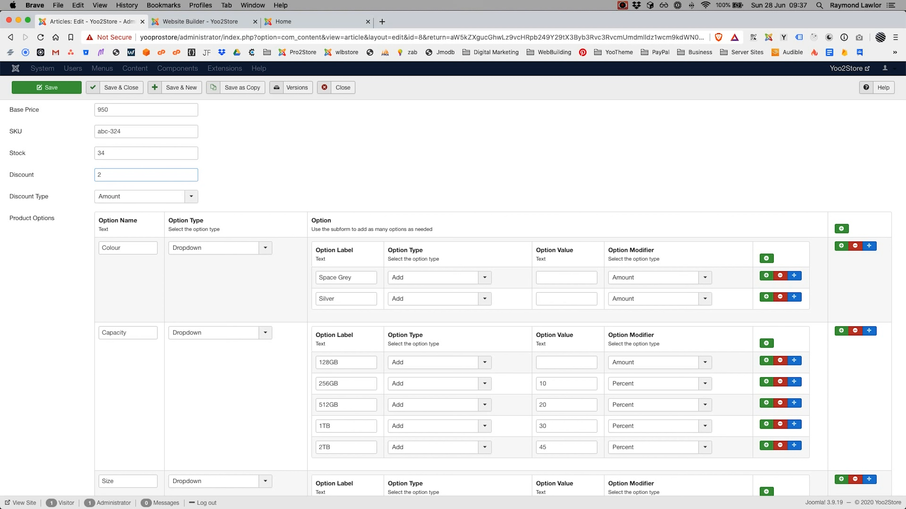
{"action": "type", "text": "0"}
{"action": "left_click", "coordinate": [172, 198]}
{"action": "left_click", "coordinate": [163, 205]}
{"action": "left_click", "coordinate": [129, 198]}
{"action": "left_click", "coordinate": [130, 218]}
Step: Change the product's discount type to Percent
{"action": "double_click", "coordinate": [100, 175]}
{"action": "scroll", "coordinate": [92, 166], "scroll_direction": "up", "scroll_amount": 2}
{"action": "left_click", "coordinate": [110, 142]}
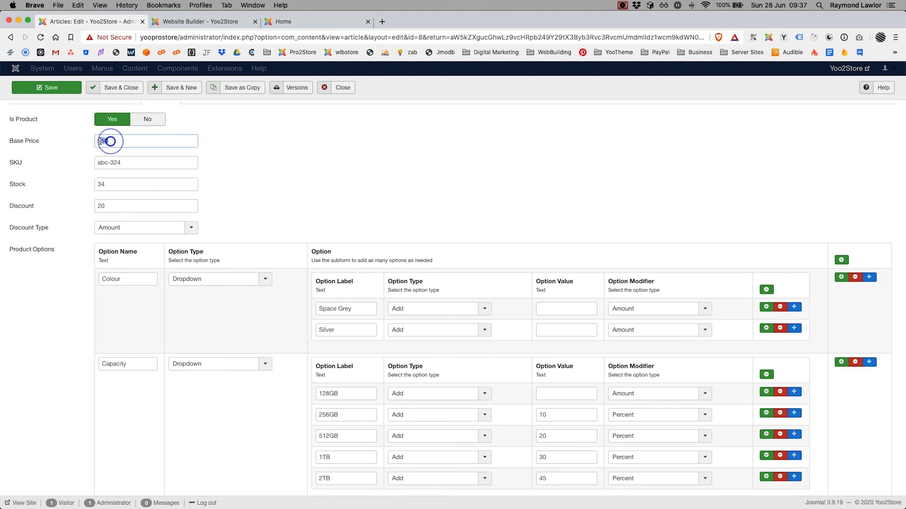
{"action": "double_click", "coordinate": [102, 207]}
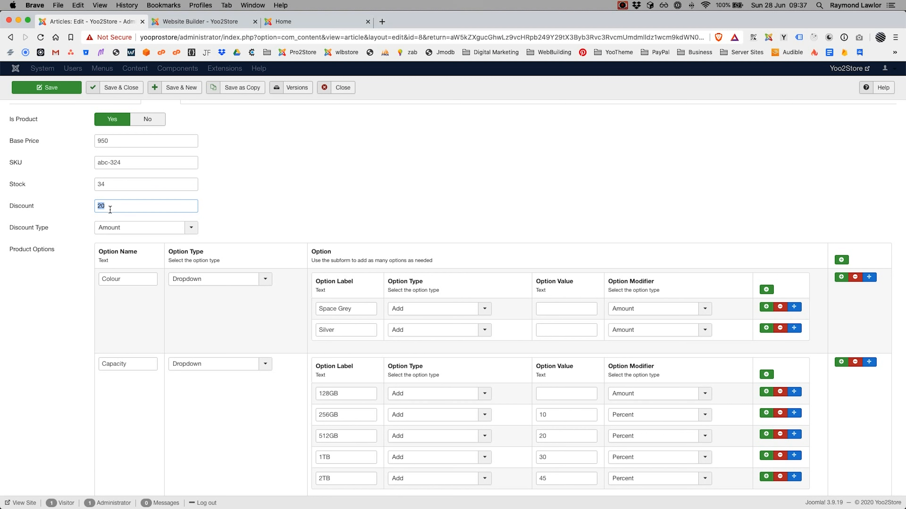
{"action": "left_click", "coordinate": [137, 228]}
{"action": "left_click", "coordinate": [136, 243]}
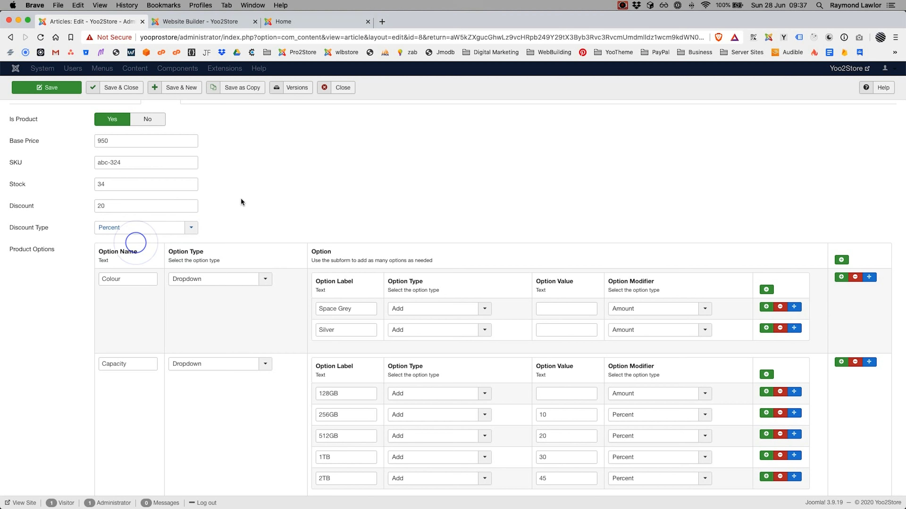
Step: Examine the Colour, Capacity and Size product options, including their labels, types, values and modifiers
{"action": "scroll", "coordinate": [241, 193], "scroll_direction": "down", "scroll_amount": 1}
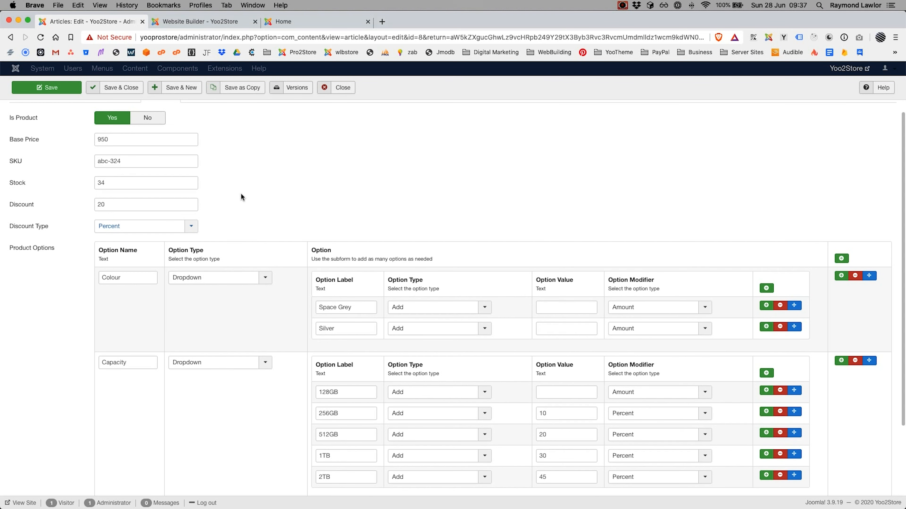
{"action": "scroll", "coordinate": [241, 193], "scroll_direction": "down", "scroll_amount": 2}
{"action": "scroll", "coordinate": [202, 186], "scroll_direction": "down", "scroll_amount": 2}
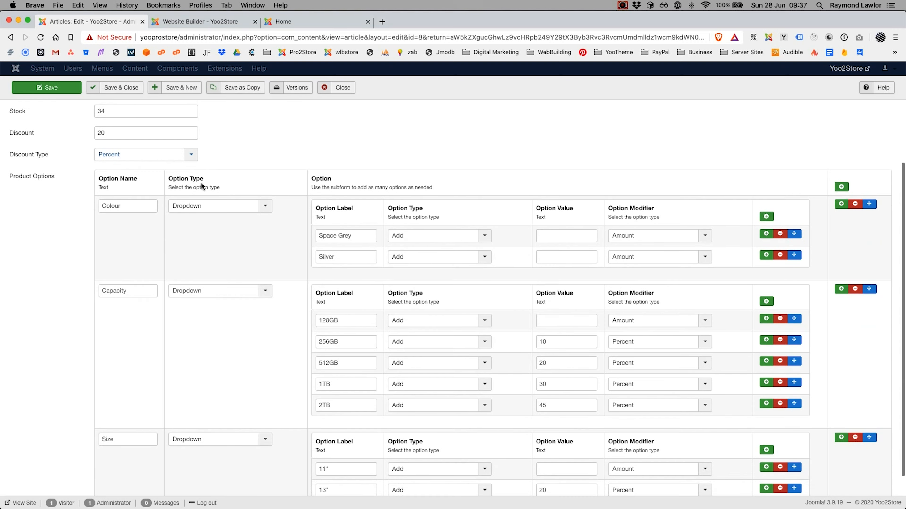
{"action": "scroll", "coordinate": [275, 219], "scroll_direction": "down", "scroll_amount": 2}
{"action": "scroll", "coordinate": [274, 219], "scroll_direction": "up", "scroll_amount": 1}
{"action": "scroll", "coordinate": [274, 217], "scroll_direction": "down", "scroll_amount": 1}
{"action": "scroll", "coordinate": [274, 218], "scroll_direction": "up", "scroll_amount": 2}
{"action": "scroll", "coordinate": [275, 219], "scroll_direction": "down", "scroll_amount": 2}
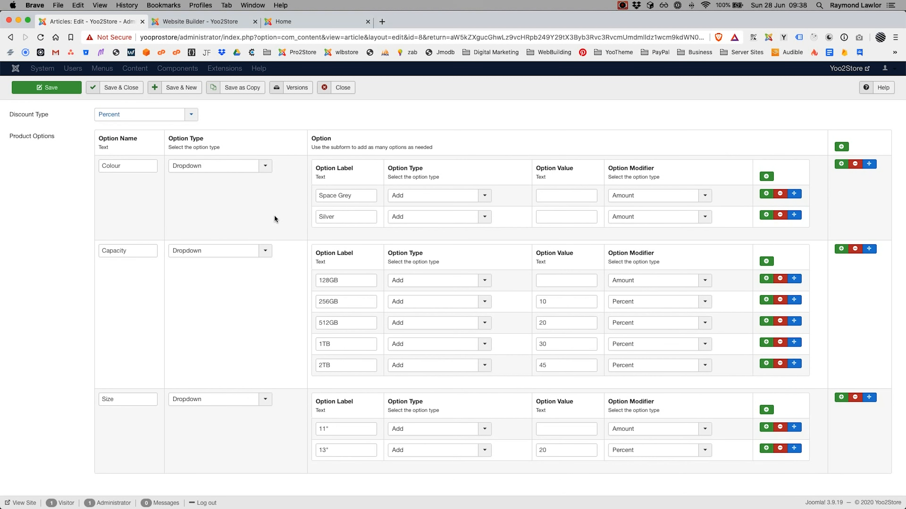
{"action": "scroll", "coordinate": [275, 219], "scroll_direction": "up", "scroll_amount": 1}
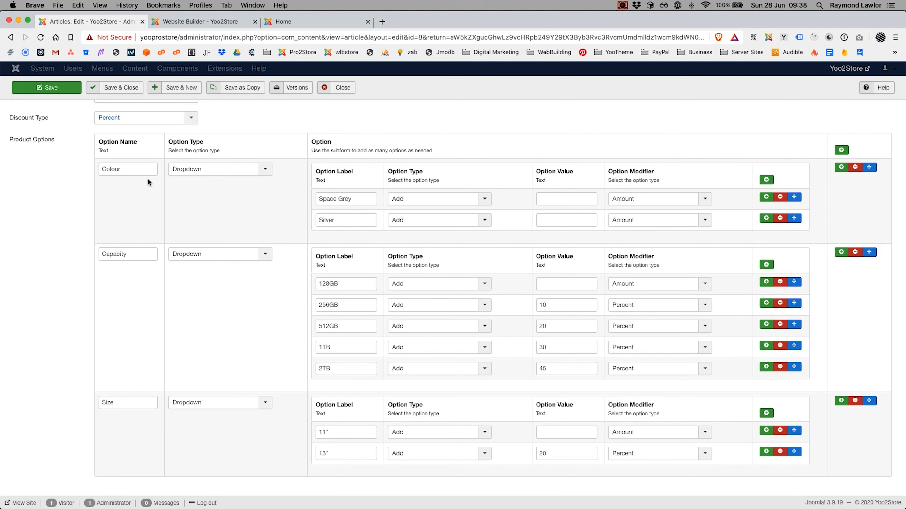
{"action": "scroll", "coordinate": [147, 184], "scroll_direction": "down", "scroll_amount": 1}
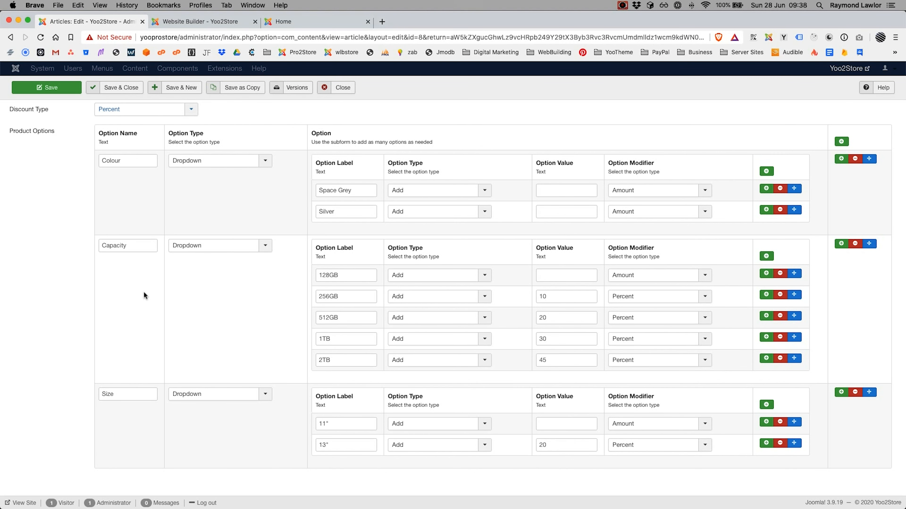
Step: Open the Apple iPad Pro page from the storefront's shop and check its Colour and Capacity choices
{"action": "left_click", "coordinate": [330, 21]}
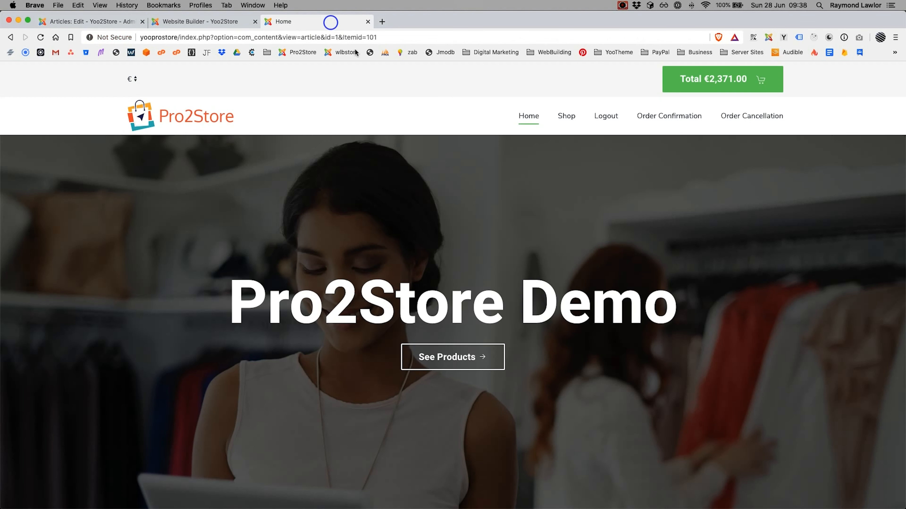
{"action": "left_click", "coordinate": [567, 117]}
{"action": "scroll", "coordinate": [582, 291], "scroll_direction": "down", "scroll_amount": 5}
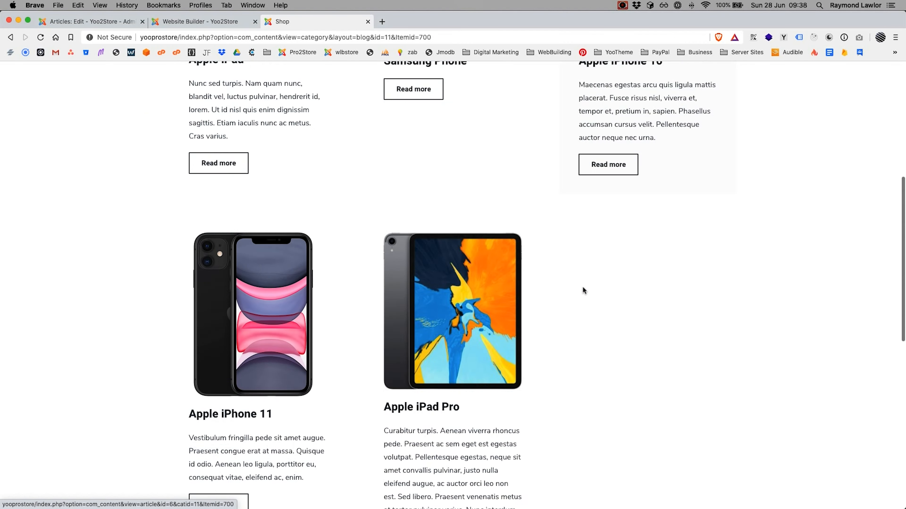
{"action": "scroll", "coordinate": [582, 291], "scroll_direction": "down", "scroll_amount": 3}
{"action": "left_click", "coordinate": [523, 281]}
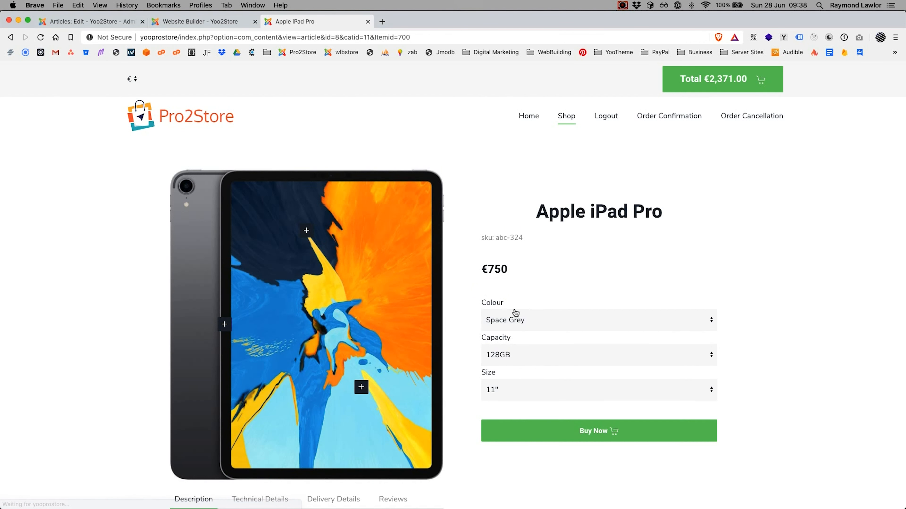
{"action": "left_click", "coordinate": [515, 317]}
{"action": "left_click", "coordinate": [516, 354]}
{"action": "left_click", "coordinate": [537, 278]}
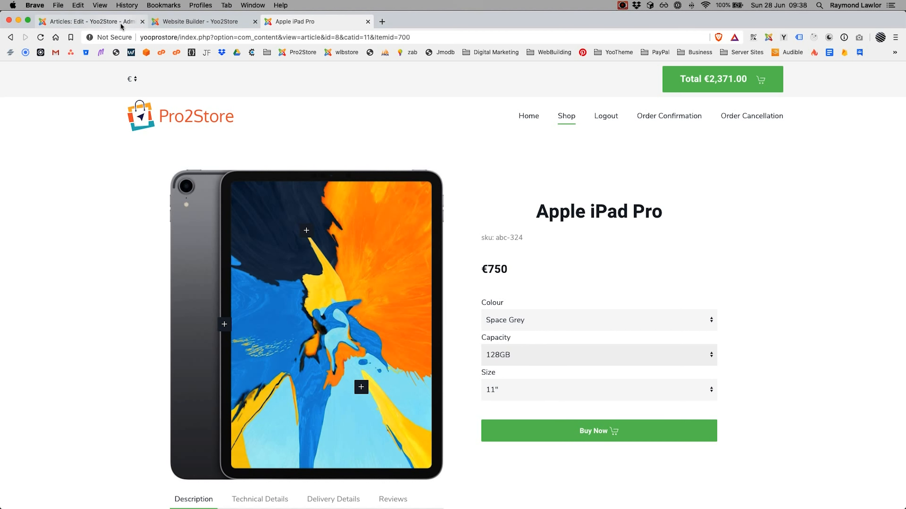
Step: Change the product's Colour option type to Radio in the article editor and save the article
{"action": "left_click", "coordinate": [122, 22]}
{"action": "scroll", "coordinate": [233, 175], "scroll_direction": "up", "scroll_amount": 2}
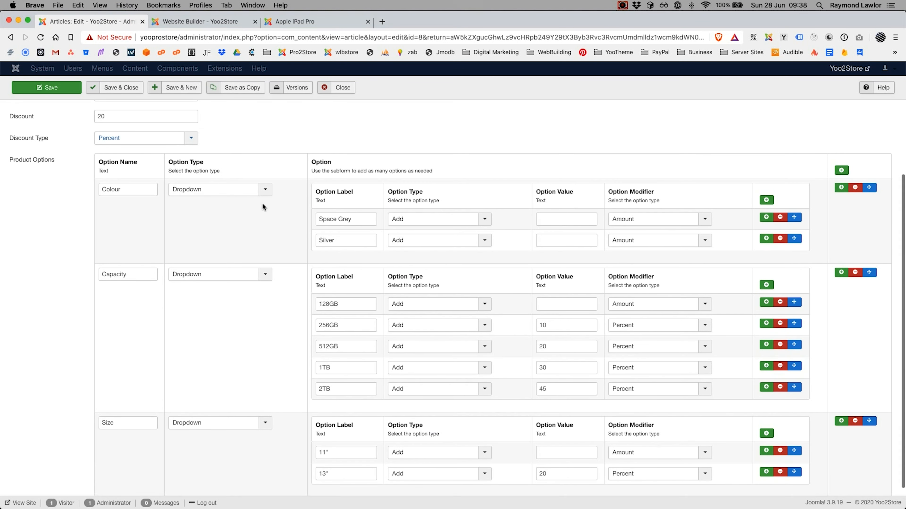
{"action": "scroll", "coordinate": [252, 200], "scroll_direction": "down", "scroll_amount": 2}
{"action": "left_click", "coordinate": [227, 167]}
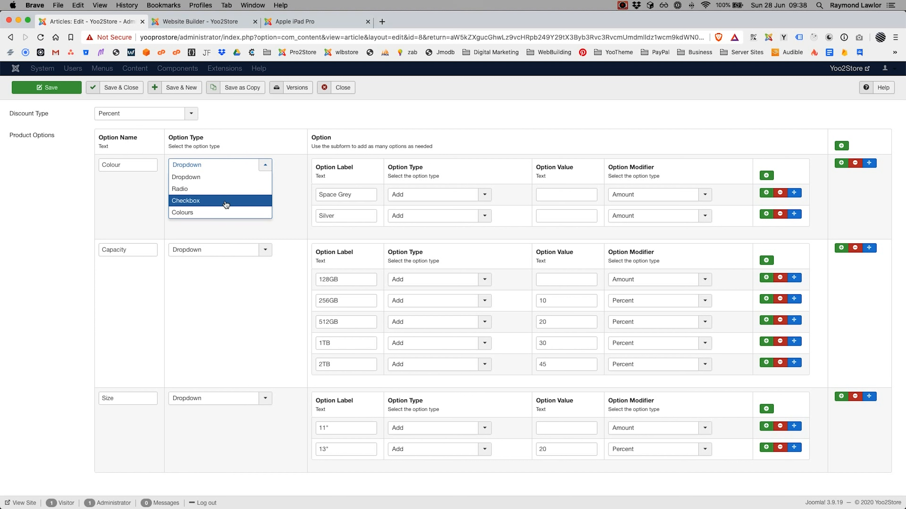
{"action": "left_click", "coordinate": [226, 192]}
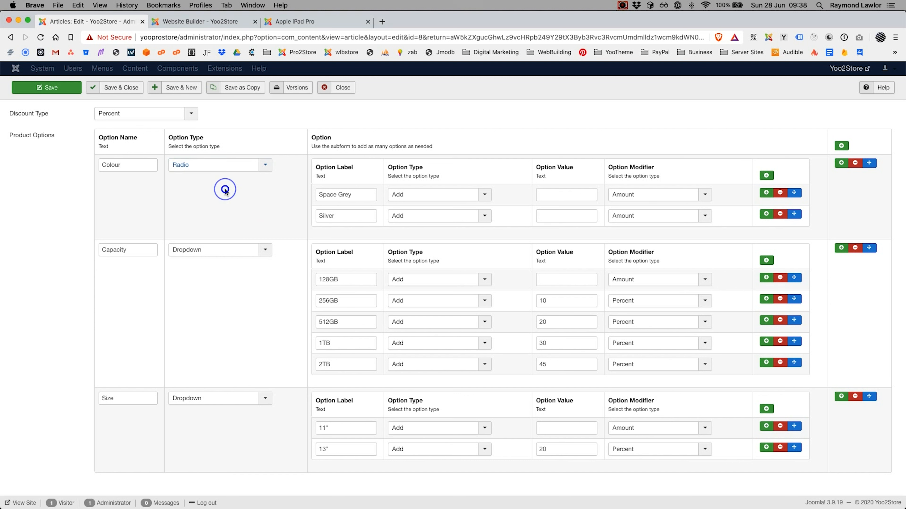
{"action": "left_click", "coordinate": [41, 87]}
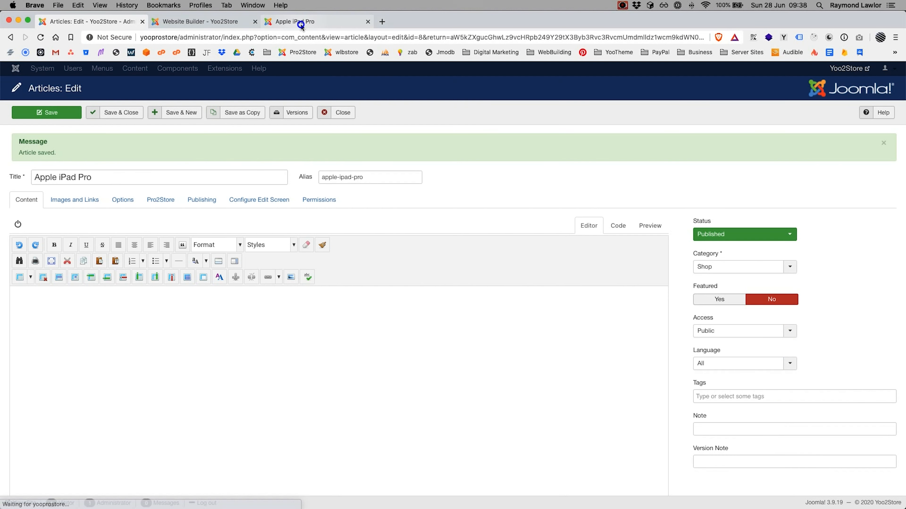
Step: Reload the Apple iPad Pro storefront page and test switching the Colour choice between Silver and Space Grey
{"action": "left_click", "coordinate": [299, 22]}
{"action": "left_click", "coordinate": [42, 37]}
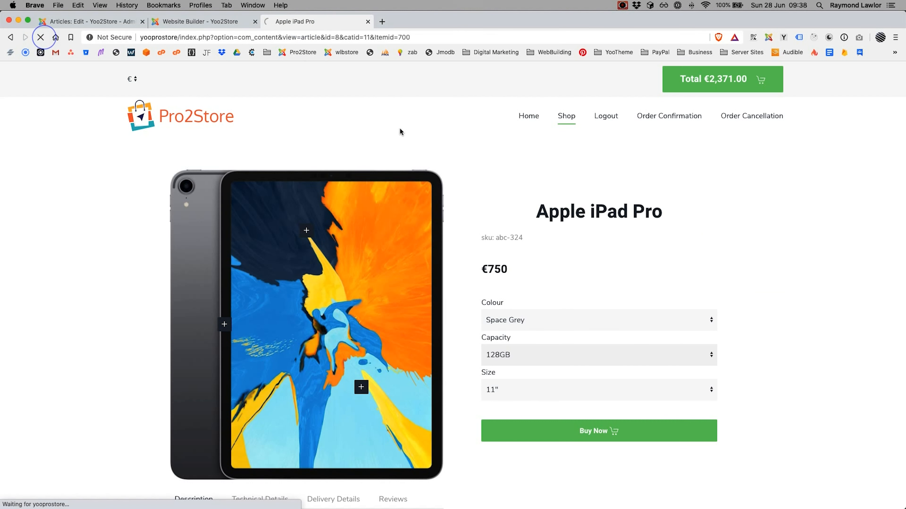
{"action": "left_click", "coordinate": [547, 327]}
{"action": "left_click", "coordinate": [506, 325]}
{"action": "left_click", "coordinate": [540, 326]}
{"action": "left_click", "coordinate": [506, 325]}
{"action": "left_click", "coordinate": [540, 325]}
{"action": "left_click", "coordinate": [499, 325]}
Step: Set the Colour option type back to Dropdown in the article's Pro2Store settings
{"action": "left_click", "coordinate": [104, 22]}
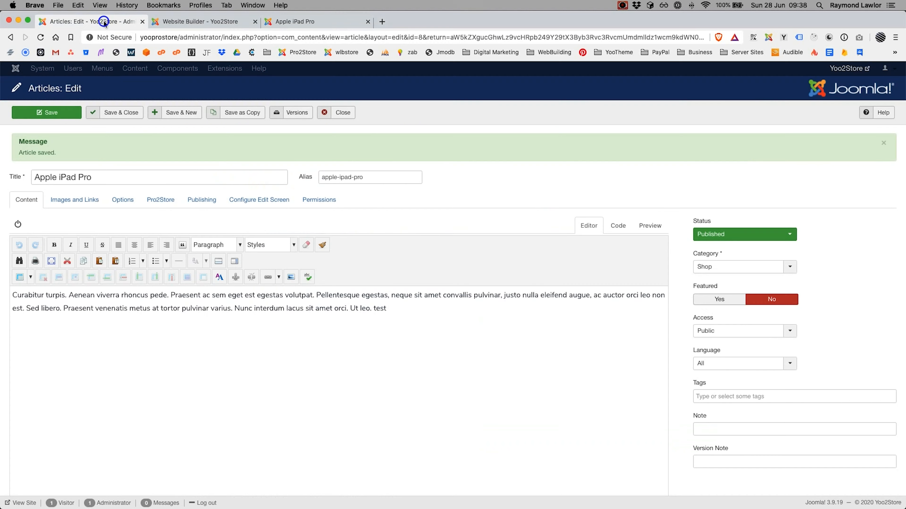
{"action": "left_click", "coordinate": [160, 199]}
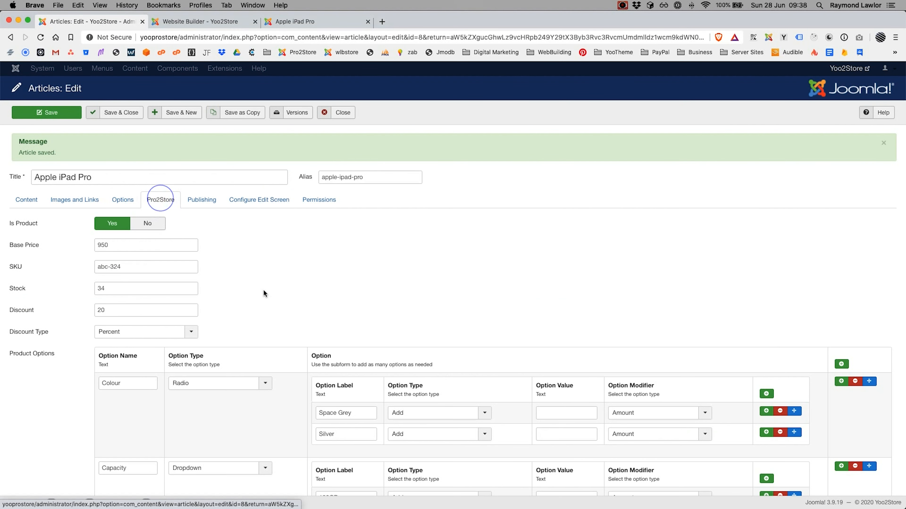
{"action": "scroll", "coordinate": [263, 290], "scroll_direction": "down", "scroll_amount": 5}
{"action": "left_click", "coordinate": [221, 298]}
{"action": "left_click", "coordinate": [224, 307]}
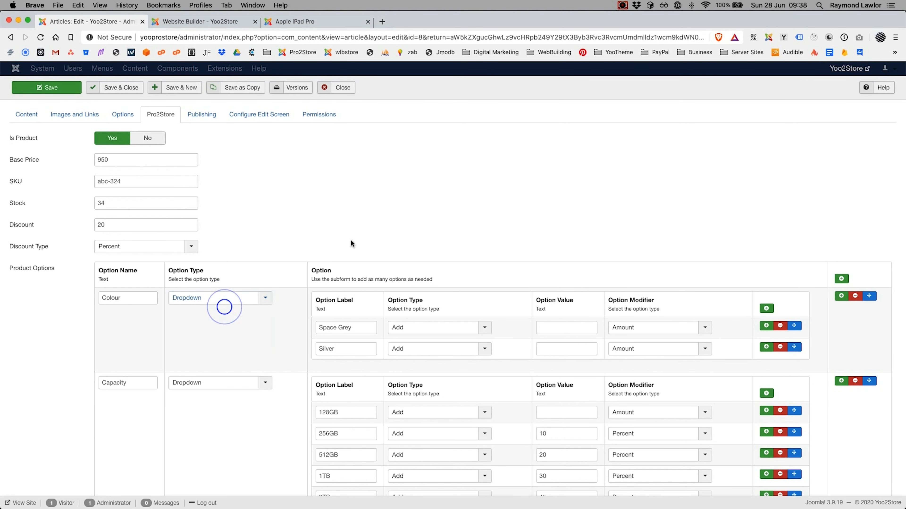
Step: Add a new choice labelled Red to the Colour option, below Silver
{"action": "scroll", "coordinate": [351, 241], "scroll_direction": "down", "scroll_amount": 4}
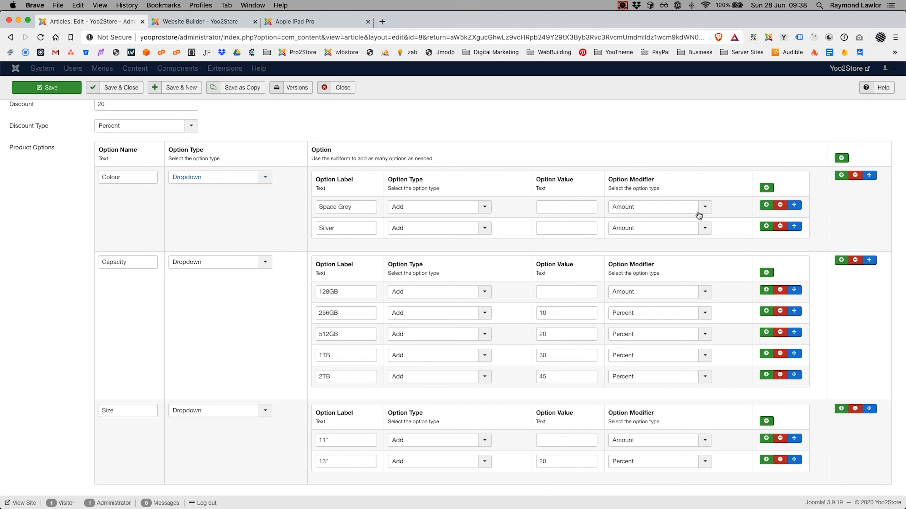
{"action": "scroll", "coordinate": [766, 228], "scroll_direction": "down", "scroll_amount": 1}
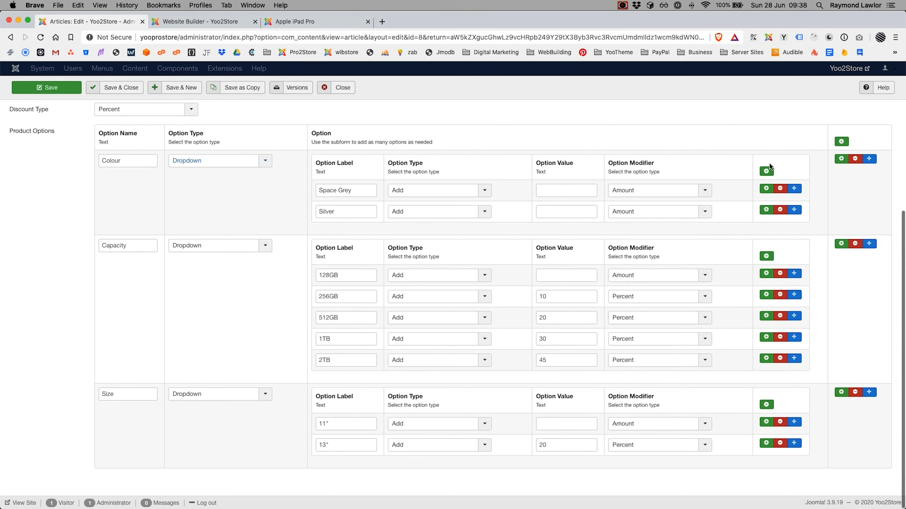
{"action": "left_click", "coordinate": [765, 211]}
{"action": "left_click", "coordinate": [343, 232]}
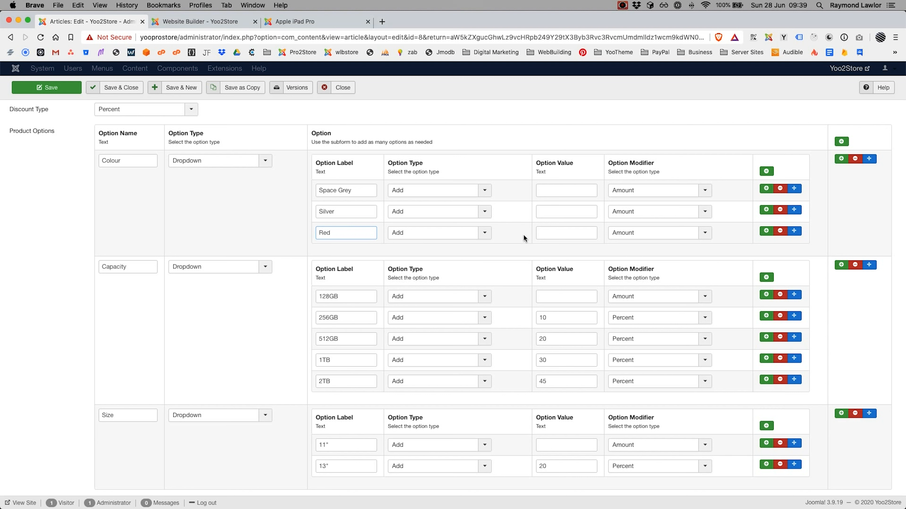
Step: Make the Red choice add 25 Percent to the price and save the article
{"action": "left_click", "coordinate": [478, 235]}
{"action": "left_click", "coordinate": [478, 232]}
{"action": "left_click", "coordinate": [568, 233]}
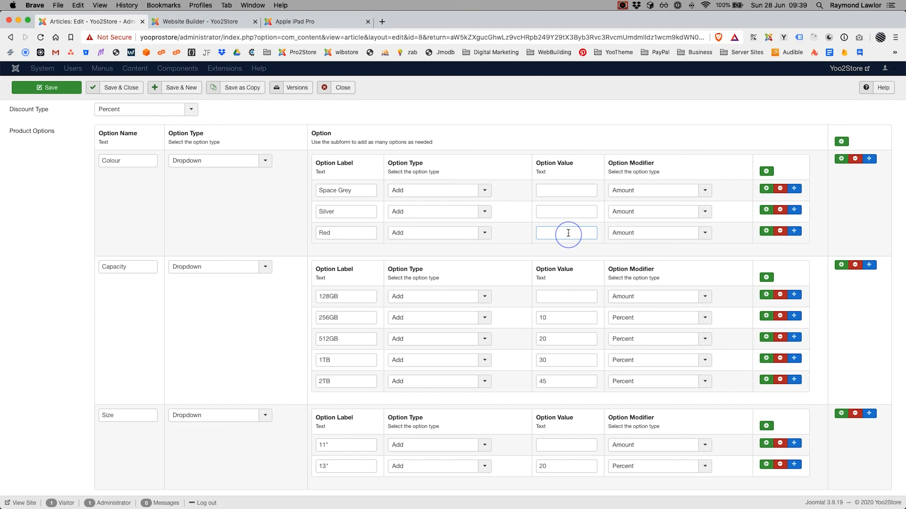
{"action": "left_click", "coordinate": [689, 234]}
{"action": "left_click", "coordinate": [679, 252]}
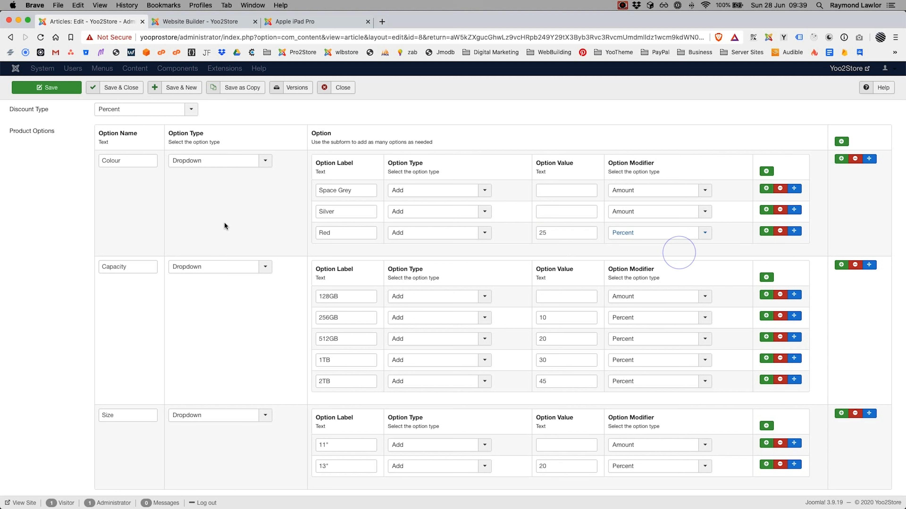
{"action": "left_click", "coordinate": [57, 90]}
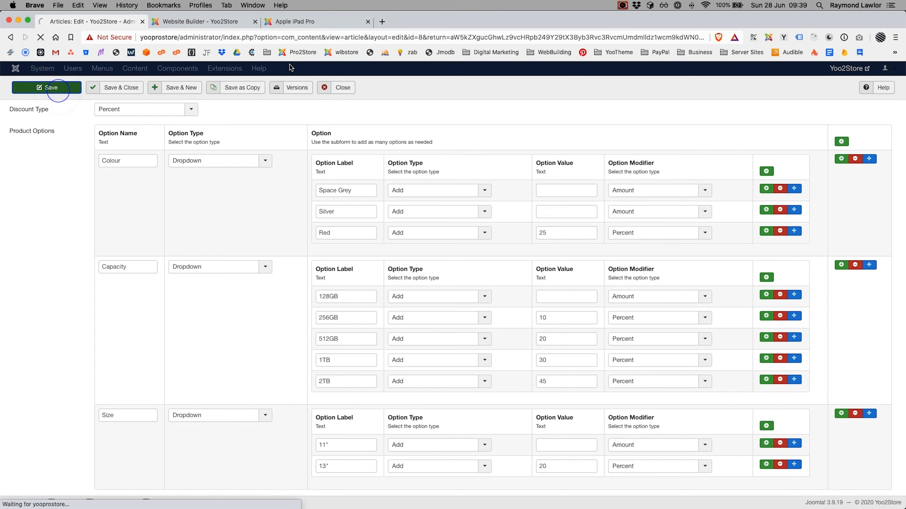
Step: Reload the Apple iPad Pro storefront page and select Red as the Colour to check its price
{"action": "left_click", "coordinate": [308, 22]}
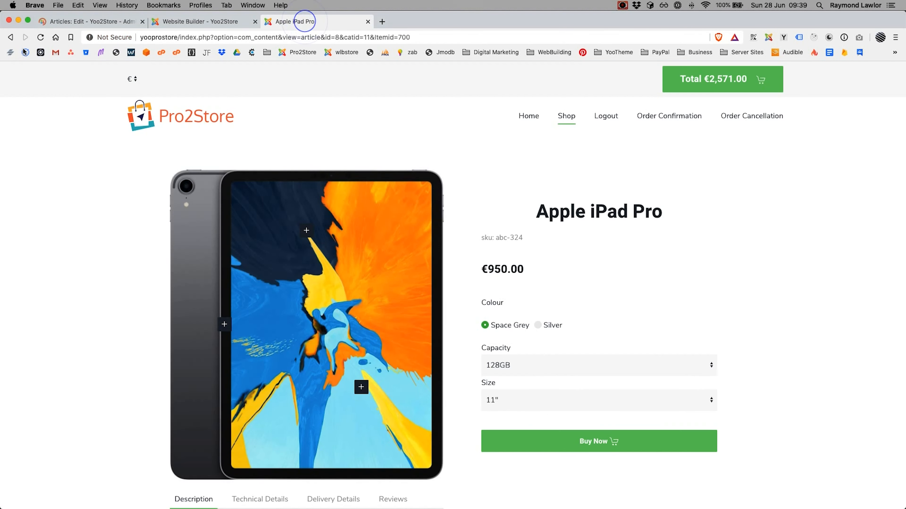
{"action": "left_click", "coordinate": [39, 37]}
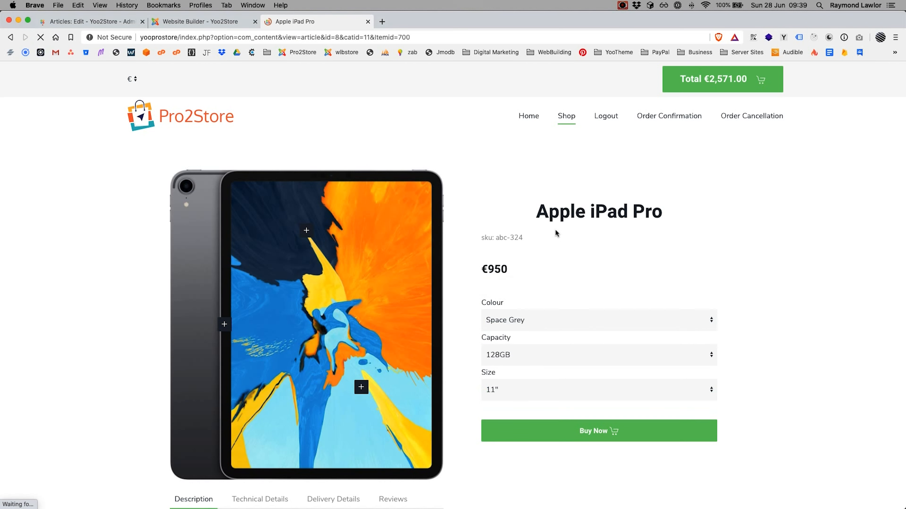
{"action": "left_click", "coordinate": [565, 323]}
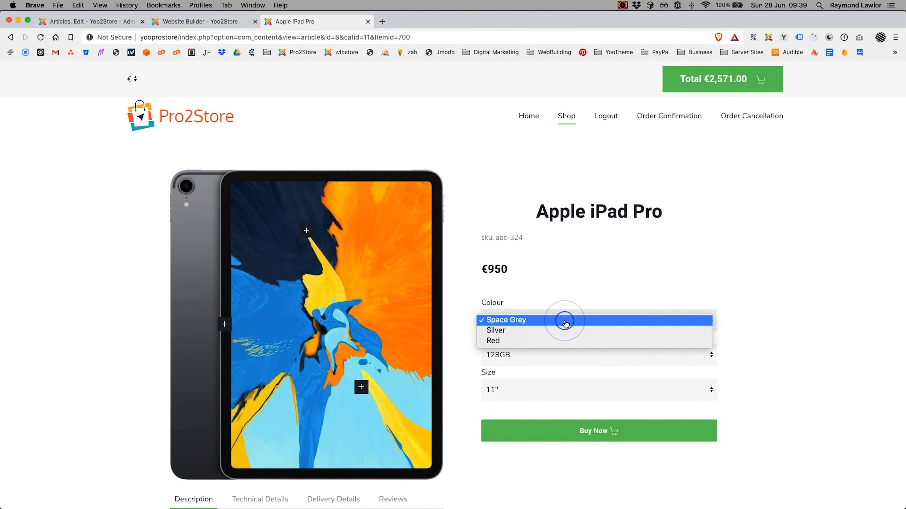
{"action": "left_click", "coordinate": [565, 342]}
{"action": "left_click_drag", "start_coordinate": [532, 268], "coordinate": [487, 269]}
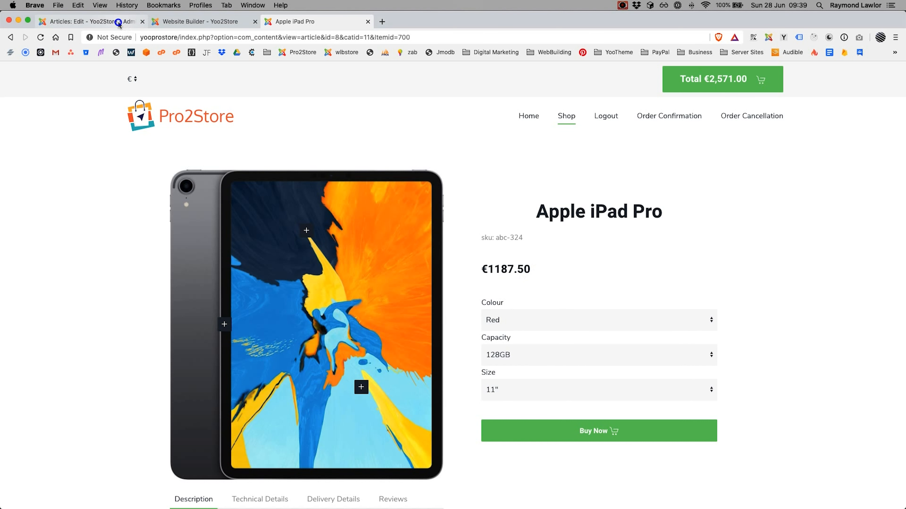
Step: Examine the option types available for Colour and compare the option settings with the product's storefront page
{"action": "left_click", "coordinate": [118, 22]}
{"action": "scroll", "coordinate": [442, 189], "scroll_direction": "down", "scroll_amount": 10}
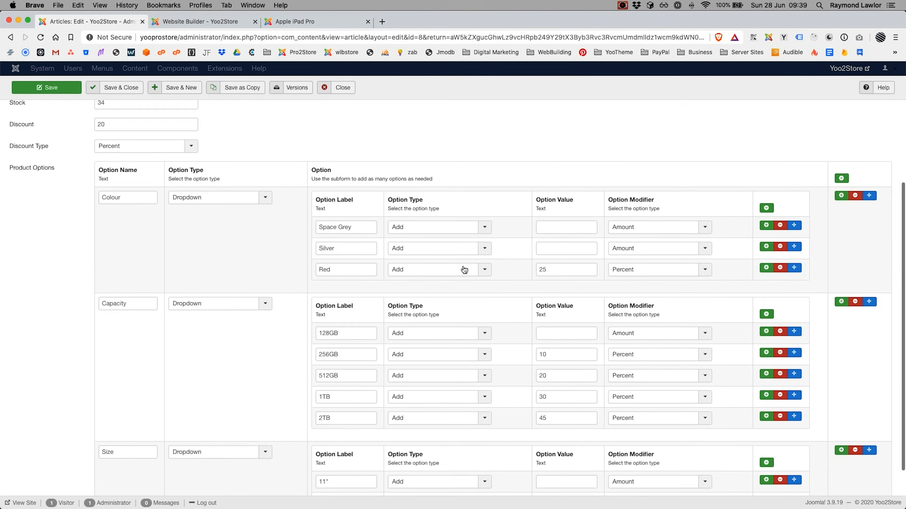
{"action": "scroll", "coordinate": [450, 270], "scroll_direction": "down", "scroll_amount": 1}
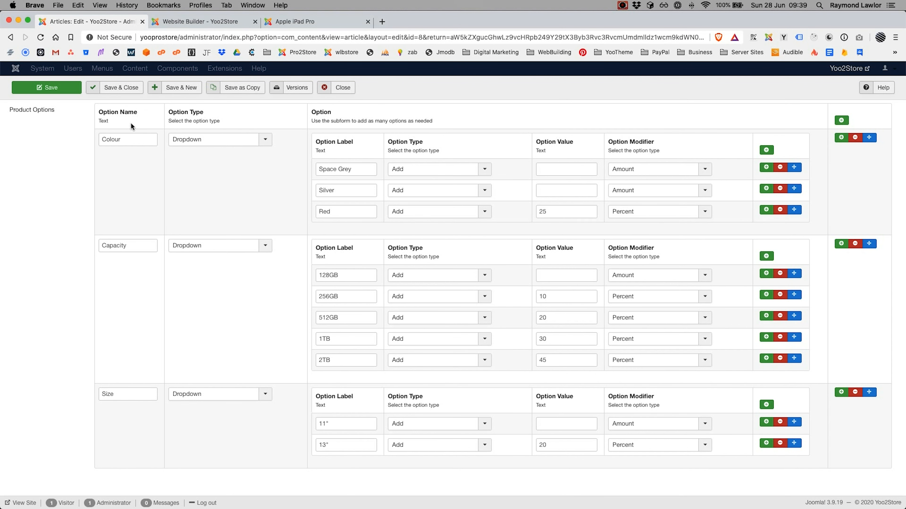
{"action": "left_click", "coordinate": [251, 145]}
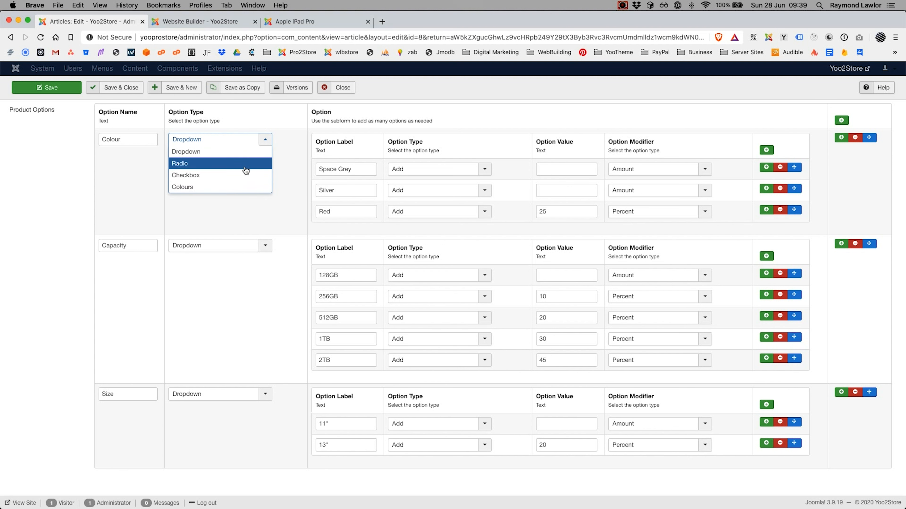
{"action": "left_click", "coordinate": [245, 214]}
{"action": "left_click", "coordinate": [284, 22]}
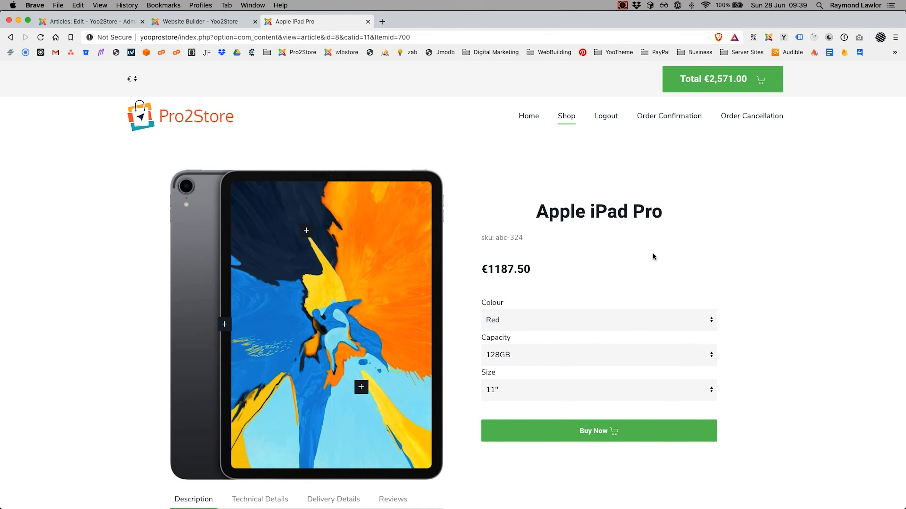
{"action": "left_click", "coordinate": [104, 24]}
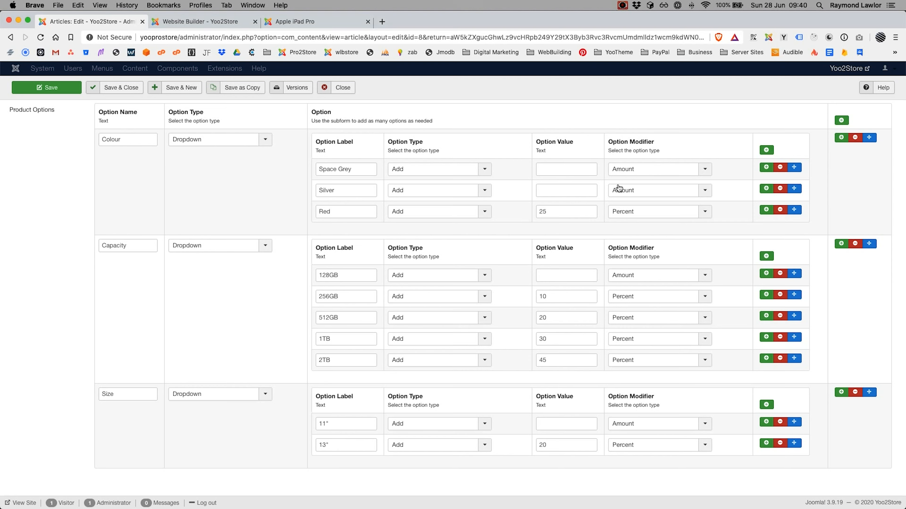
{"action": "left_click", "coordinate": [306, 22]}
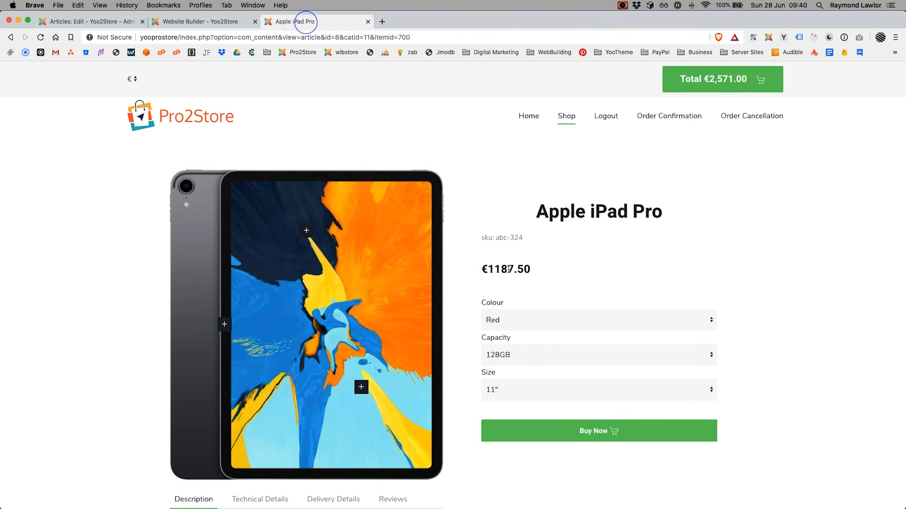
{"action": "left_click", "coordinate": [98, 23]}
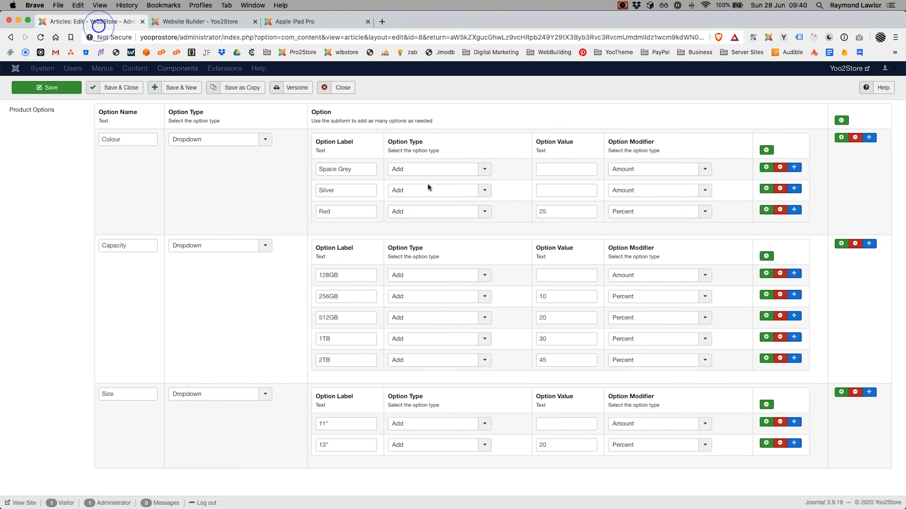
Step: Add a product option named Pro Version below Size, with Checkbox as its option type
{"action": "left_click", "coordinate": [841, 120]}
{"action": "scroll", "coordinate": [306, 256], "scroll_direction": "down", "scroll_amount": 2}
{"action": "left_click", "coordinate": [125, 438]}
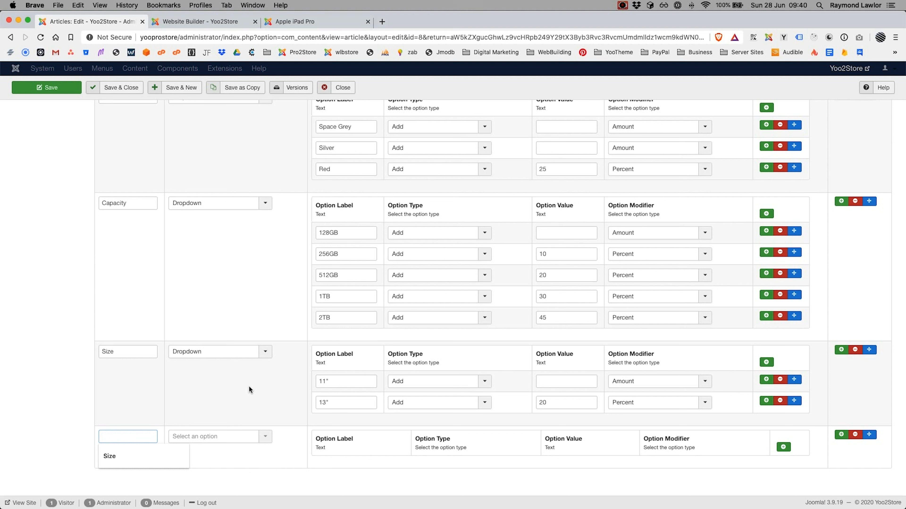
{"action": "type", "text": "Pro"}
{"action": "left_click", "coordinate": [262, 435]}
{"action": "left_click", "coordinate": [241, 471]}
Step: Give Pro Version a choice labelled Pro that adds 80 Percent, and save the article
{"action": "left_click", "coordinate": [783, 448]}
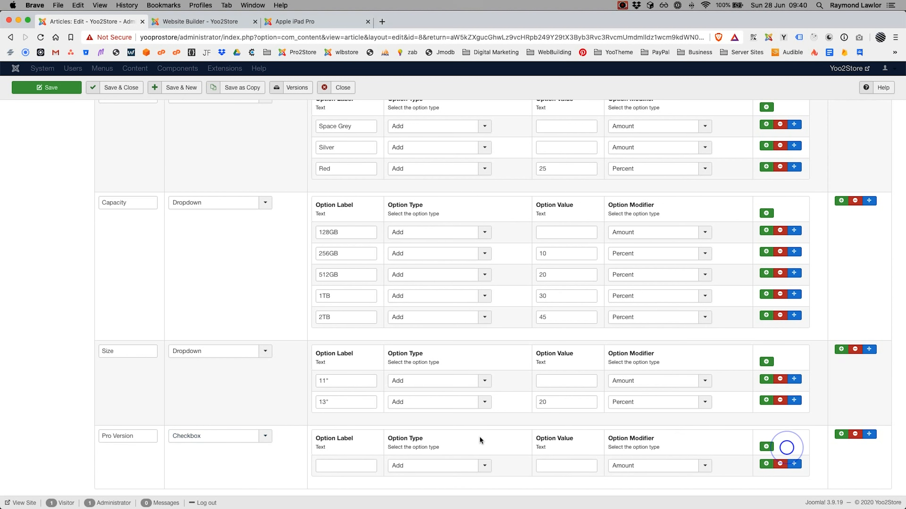
{"action": "scroll", "coordinate": [478, 439], "scroll_direction": "down", "scroll_amount": 2}
{"action": "left_click", "coordinate": [340, 445]}
{"action": "type", "text": "Pro"}
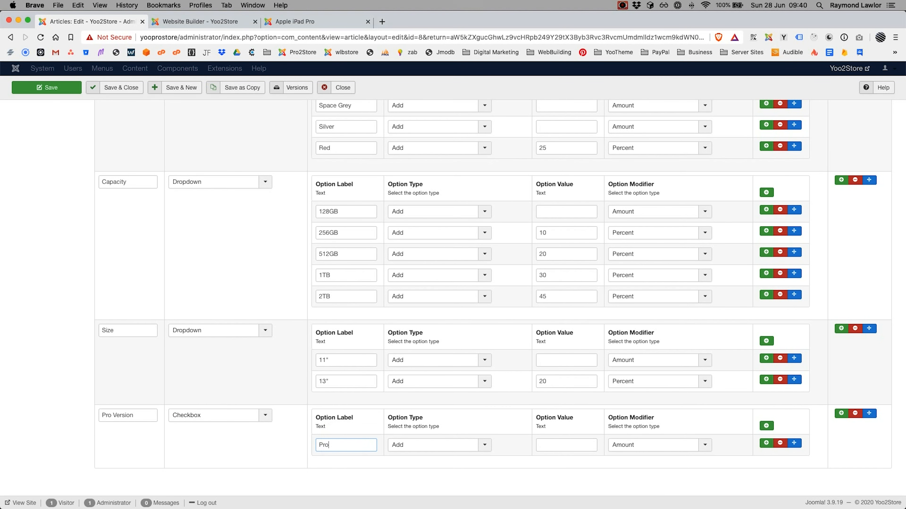
{"action": "left_click", "coordinate": [548, 450]}
{"action": "type", "text": "80"}
{"action": "left_click", "coordinate": [622, 450]}
{"action": "left_click", "coordinate": [641, 465]}
{"action": "left_click", "coordinate": [39, 87]}
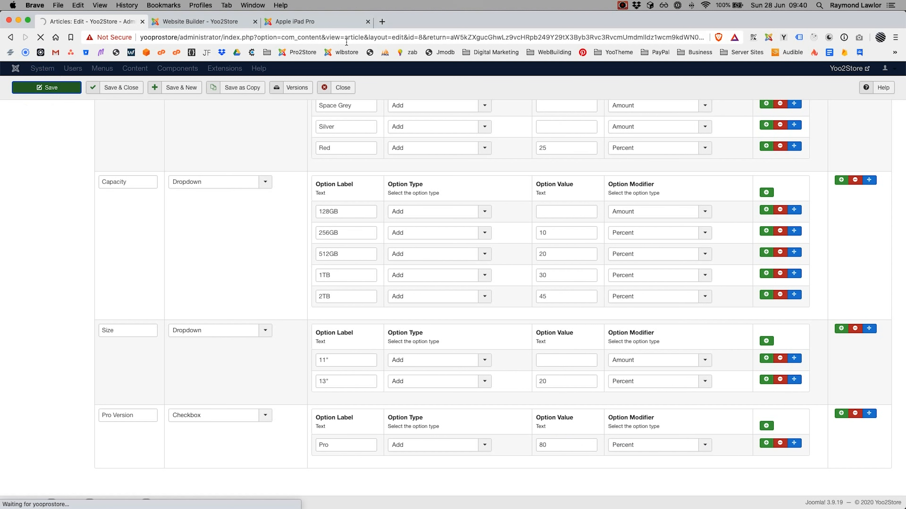
Step: Reload the Apple iPad Pro storefront page, tick Pro under Pro Version to test it, and return to the article editor
{"action": "left_click", "coordinate": [299, 24]}
{"action": "left_click", "coordinate": [42, 37]}
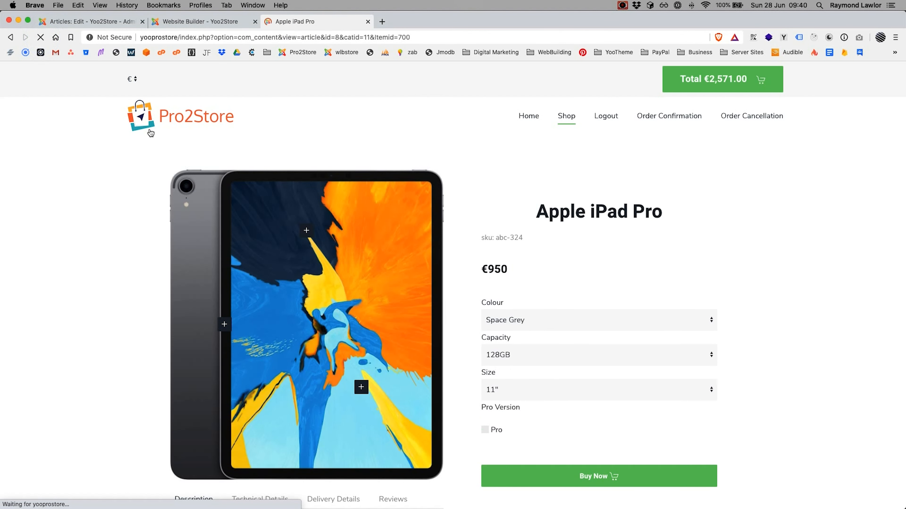
{"action": "left_click", "coordinate": [487, 430]}
{"action": "left_click", "coordinate": [84, 20]}
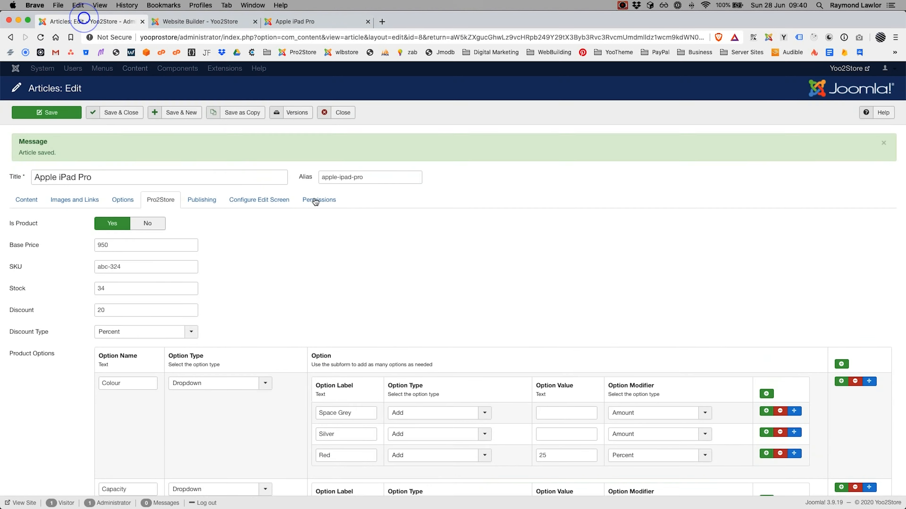
Step: Review the Pro2Store fields and all product options of the Apple iPad Pro article
{"action": "scroll", "coordinate": [356, 309], "scroll_direction": "down", "scroll_amount": 10}
{"action": "scroll", "coordinate": [237, 385], "scroll_direction": "up", "scroll_amount": 3}
{"action": "scroll", "coordinate": [442, 222], "scroll_direction": "up", "scroll_amount": 6}
{"action": "scroll", "coordinate": [442, 223], "scroll_direction": "down", "scroll_amount": 4}
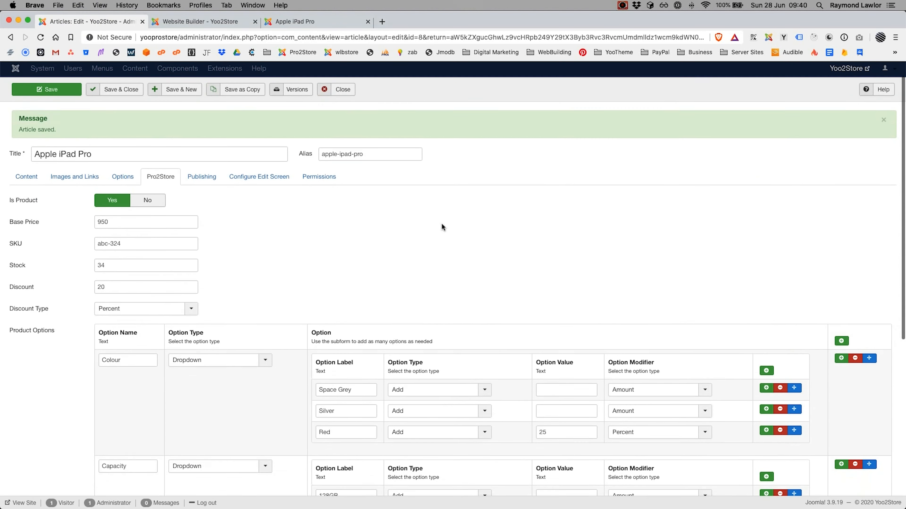
{"action": "scroll", "coordinate": [442, 223], "scroll_direction": "up", "scroll_amount": 4}
{"action": "scroll", "coordinate": [442, 223], "scroll_direction": "down", "scroll_amount": 8}
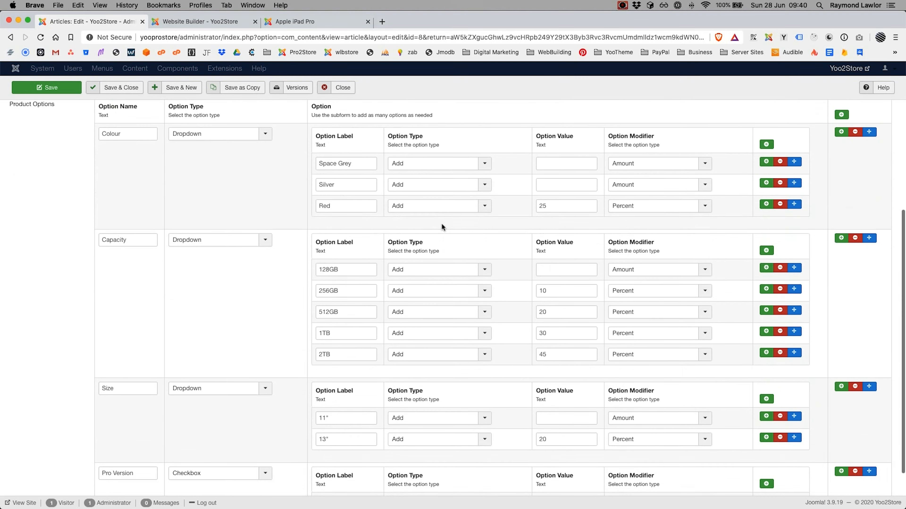
{"action": "scroll", "coordinate": [441, 223], "scroll_direction": "up", "scroll_amount": 8}
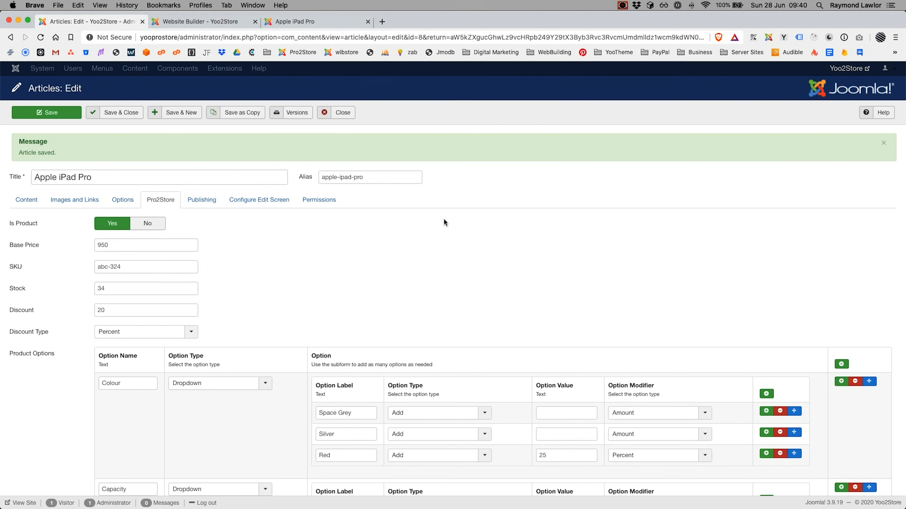
{"action": "scroll", "coordinate": [444, 219], "scroll_direction": "down", "scroll_amount": 1}
{"action": "scroll", "coordinate": [444, 219], "scroll_direction": "up", "scroll_amount": 1}
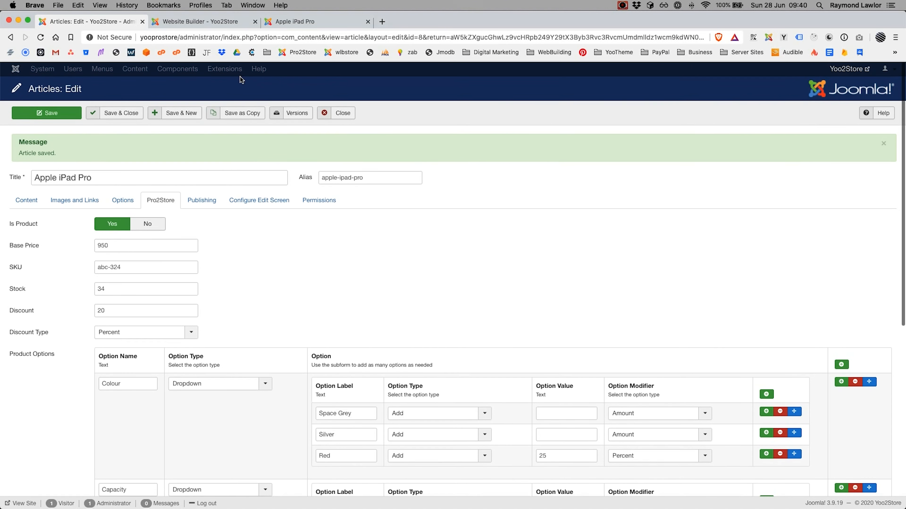
Step: Switch to the website builder, preview the Apple iPad Pro from the shop, and open the Shop Item template in the builder
{"action": "left_click", "coordinate": [204, 23]}
{"action": "left_click", "coordinate": [671, 115]}
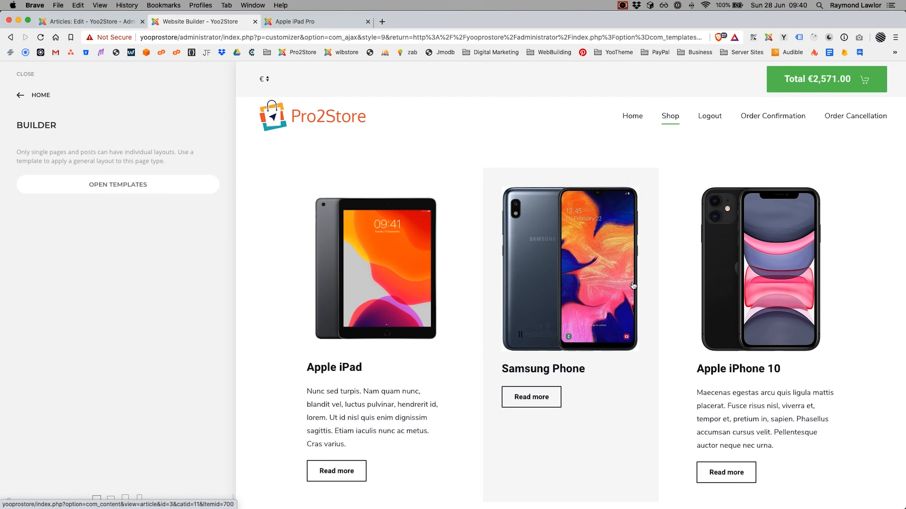
{"action": "scroll", "coordinate": [634, 286], "scroll_direction": "down", "scroll_amount": 10}
{"action": "left_click", "coordinate": [593, 286]}
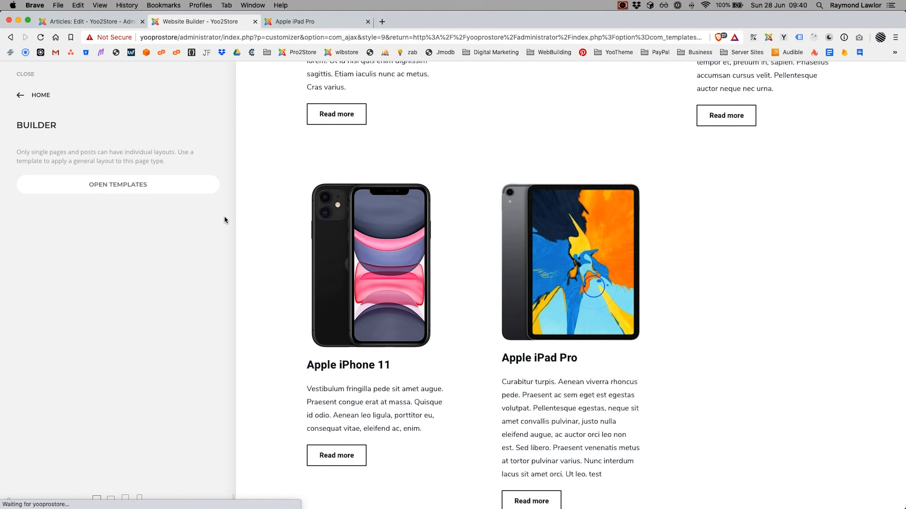
{"action": "left_click", "coordinate": [151, 252]}
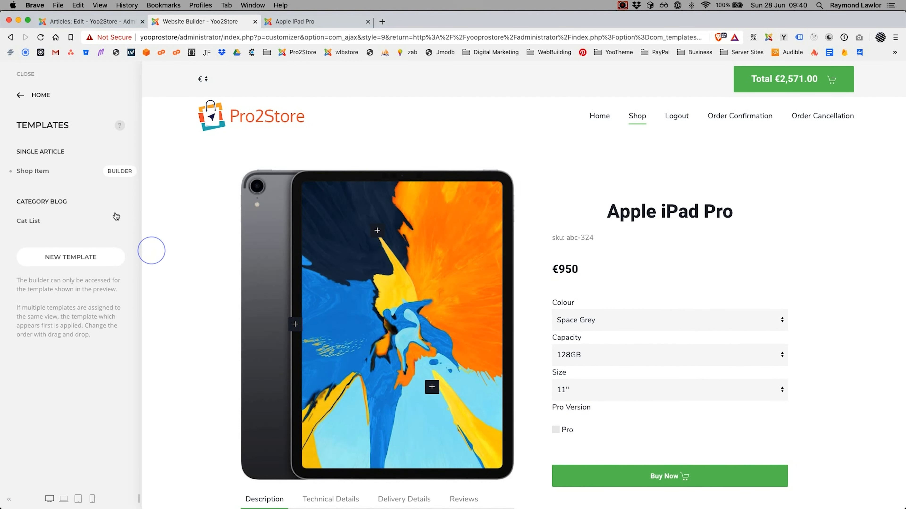
{"action": "left_click", "coordinate": [121, 172]}
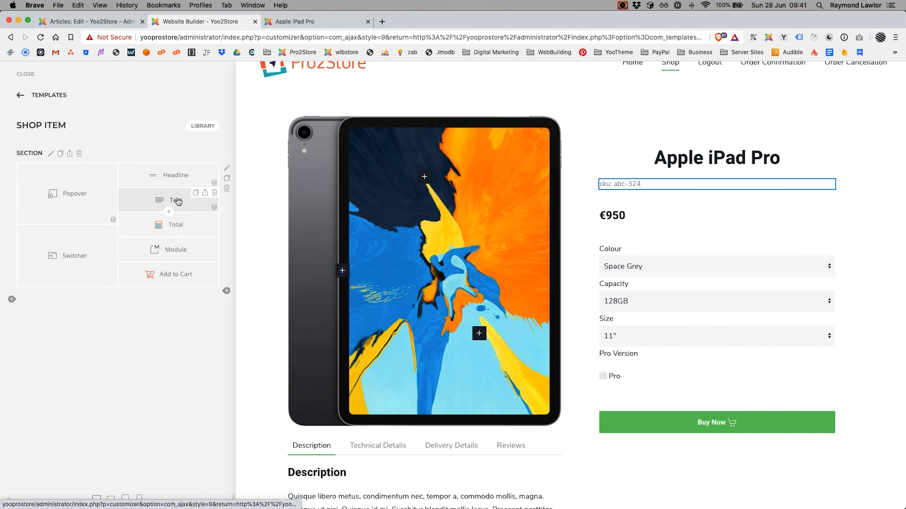
Step: Add a Text element between the SKU text and the Total element, with Article as its dynamic content source
{"action": "left_click", "coordinate": [168, 212]}
{"action": "left_click", "coordinate": [363, 288]}
{"action": "left_click", "coordinate": [175, 223]}
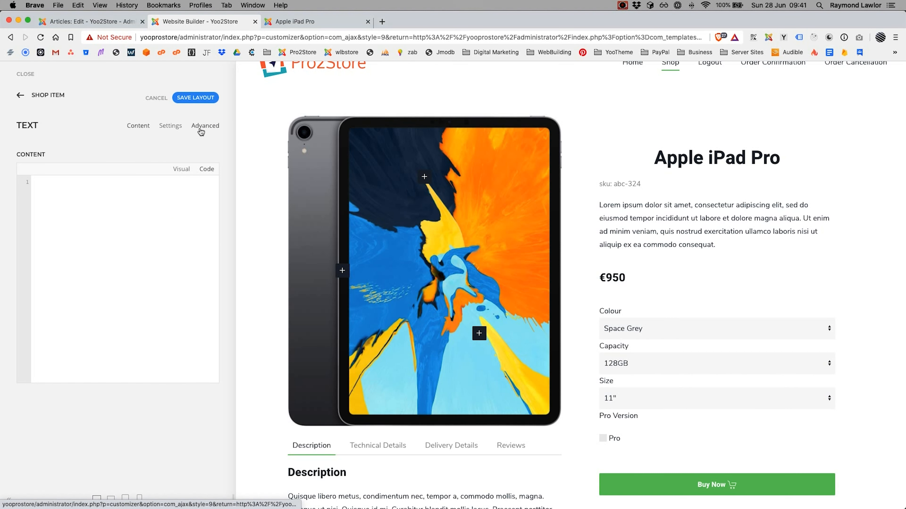
{"action": "left_click", "coordinate": [201, 129]}
{"action": "left_click", "coordinate": [146, 297]}
{"action": "left_click", "coordinate": [156, 310]}
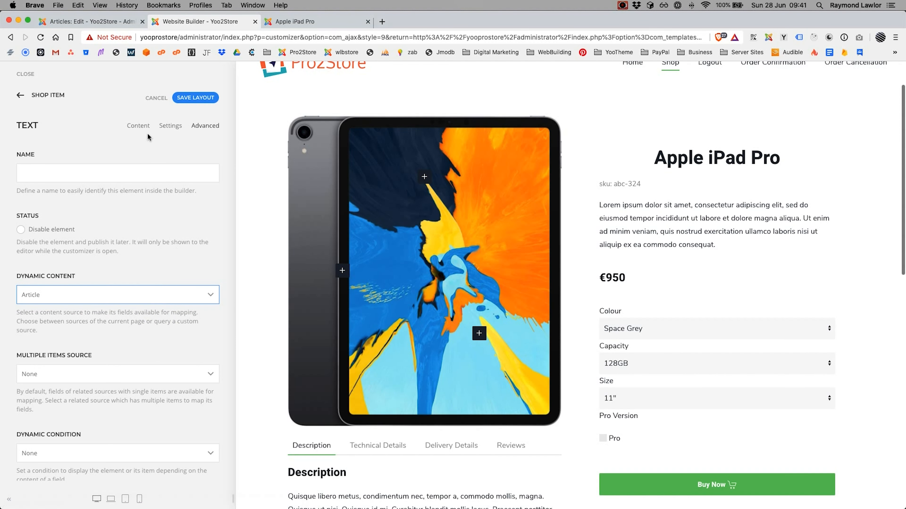
Step: Map the new Text element's content to the Stock field of Article (Pro2Store)
{"action": "left_click", "coordinate": [138, 125]}
{"action": "left_click", "coordinate": [204, 154]}
{"action": "scroll", "coordinate": [154, 253], "scroll_direction": "down", "scroll_amount": 15}
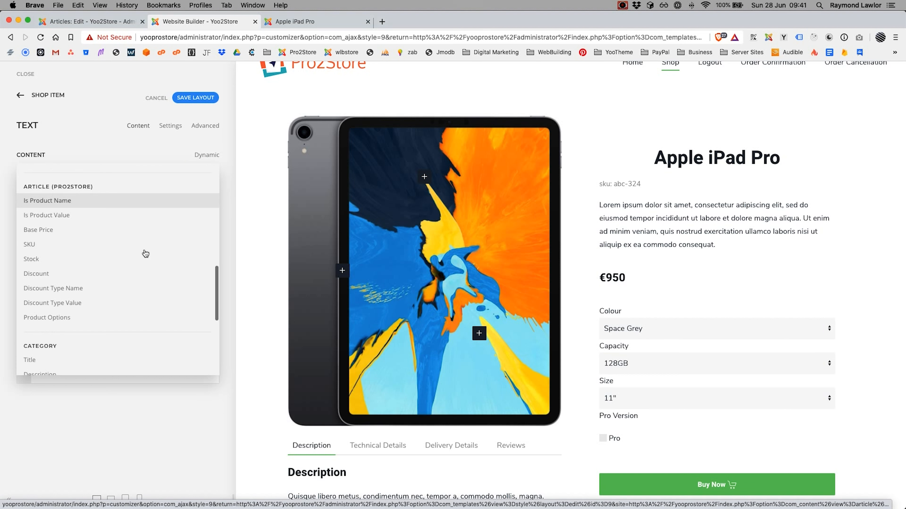
{"action": "left_click", "coordinate": [111, 266]}
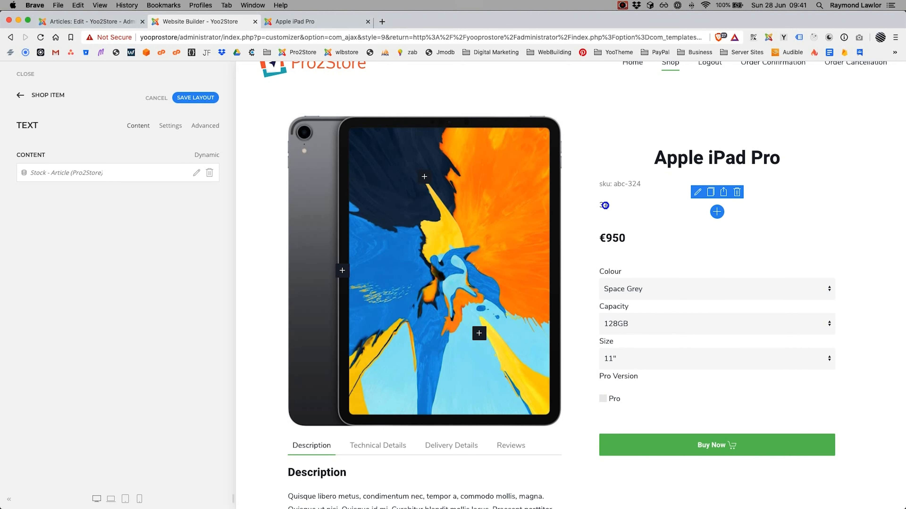
Step: Put the text "Remaining Stock: " before the dynamic stock value
{"action": "left_click", "coordinate": [196, 172]}
{"action": "left_click", "coordinate": [124, 204]}
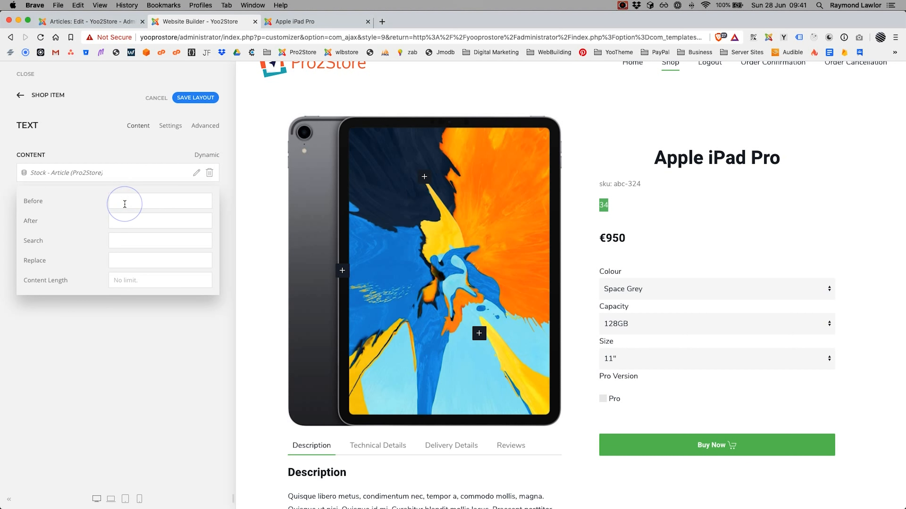
{"action": "type", "text": "Stock"}
{"action": "key", "text": "BackSpace"}
{"action": "key", "text": "BackSpace"}
{"action": "key", "text": "BackSpace"}
{"action": "key", "text": "BackSpace"}
{"action": "key", "text": "BackSpace"}
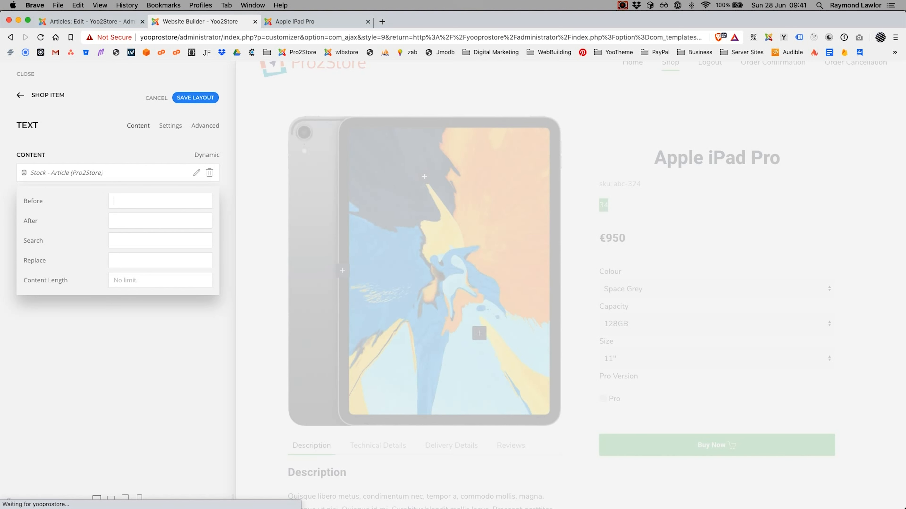
{"action": "type", "text": "Remaining"}
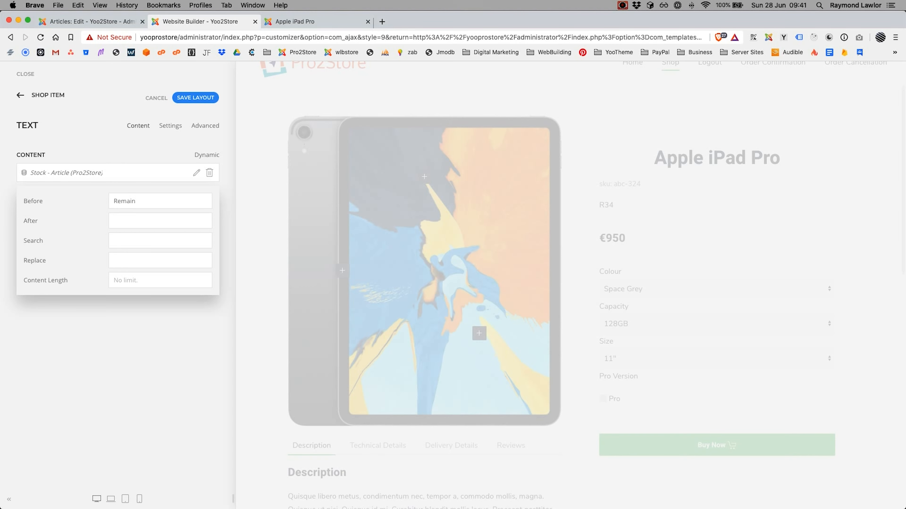
{"action": "type", "text": "ock:"}
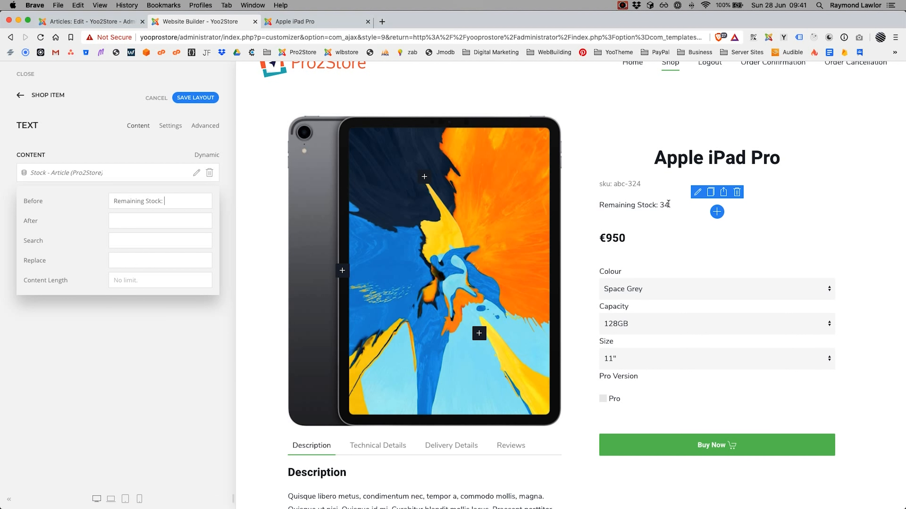
{"action": "left_click_drag", "start_coordinate": [668, 204], "coordinate": [618, 205]}
{"action": "left_click", "coordinate": [618, 205]}
{"action": "left_click", "coordinate": [183, 147]}
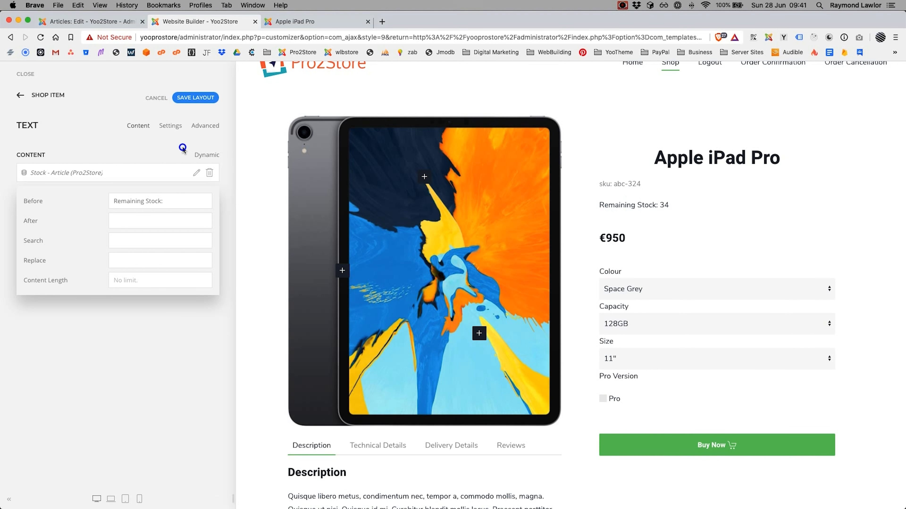
Step: Set the stock text's style to Lead and its color to Muted
{"action": "left_click", "coordinate": [171, 126]}
{"action": "left_click", "coordinate": [179, 186]}
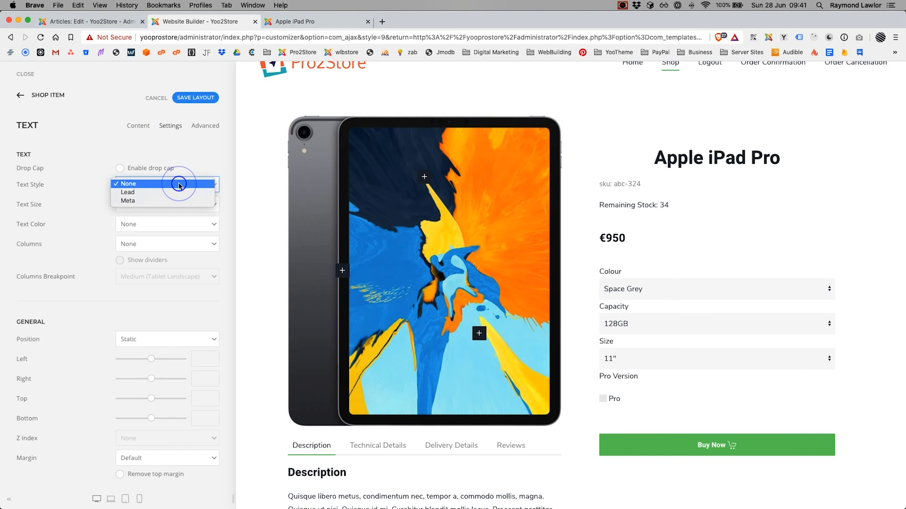
{"action": "left_click", "coordinate": [179, 193]}
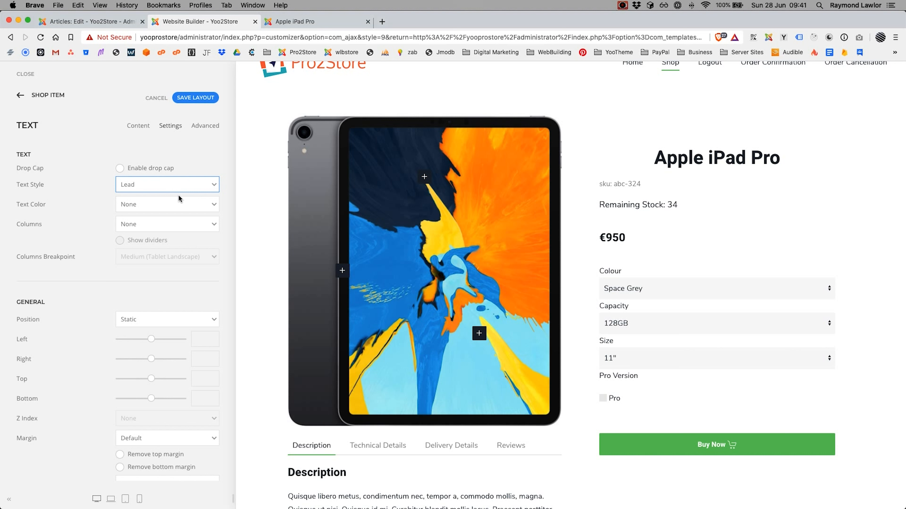
{"action": "left_click", "coordinate": [177, 204]}
{"action": "left_click", "coordinate": [175, 213]}
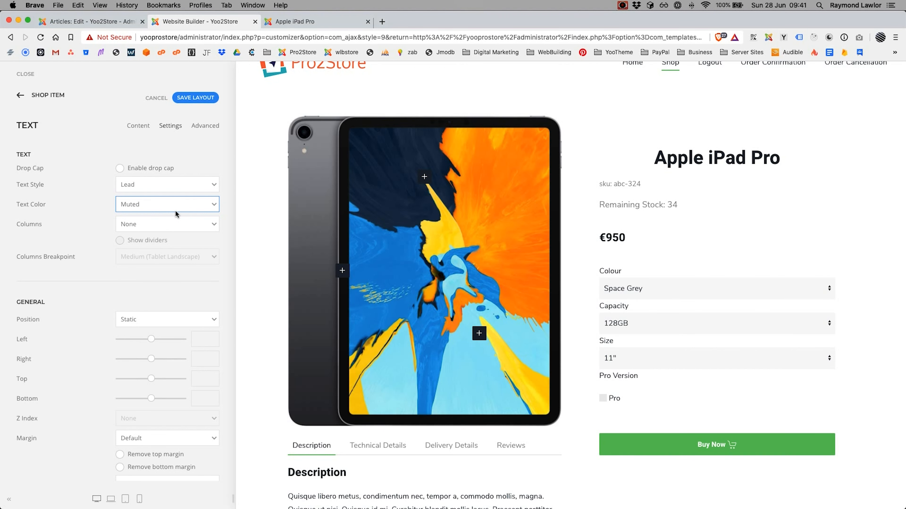
Step: Look over the product preview, return to the Shop Item template, and save its layout
{"action": "scroll", "coordinate": [612, 232], "scroll_direction": "down", "scroll_amount": 2}
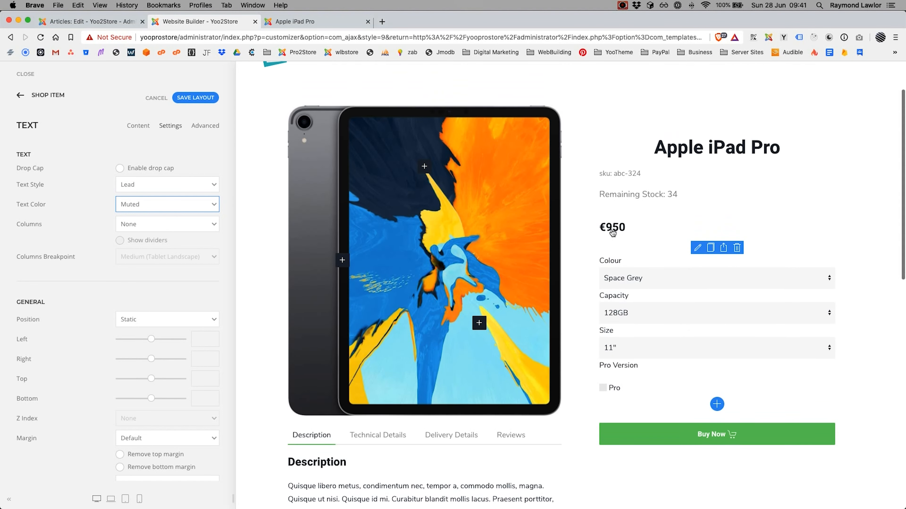
{"action": "scroll", "coordinate": [617, 229], "scroll_direction": "down", "scroll_amount": 3}
{"action": "scroll", "coordinate": [623, 225], "scroll_direction": "up", "scroll_amount": 5}
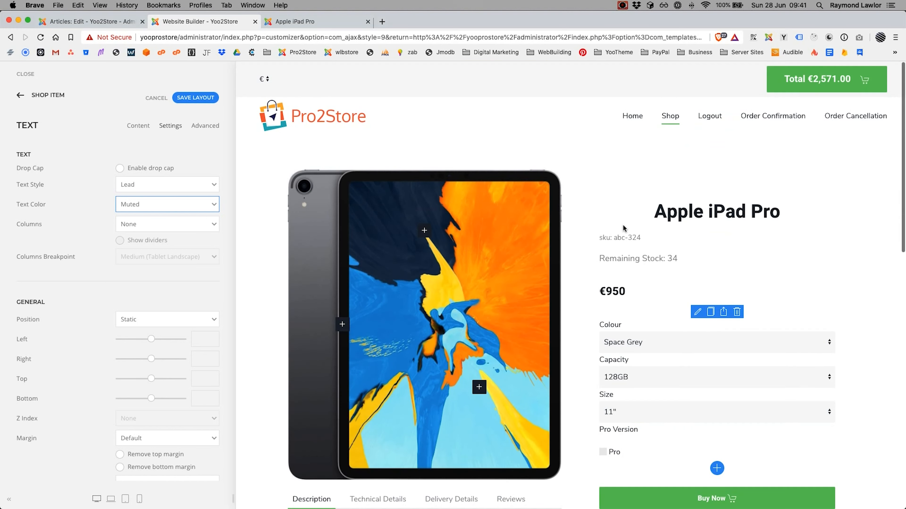
{"action": "left_click", "coordinate": [45, 96]}
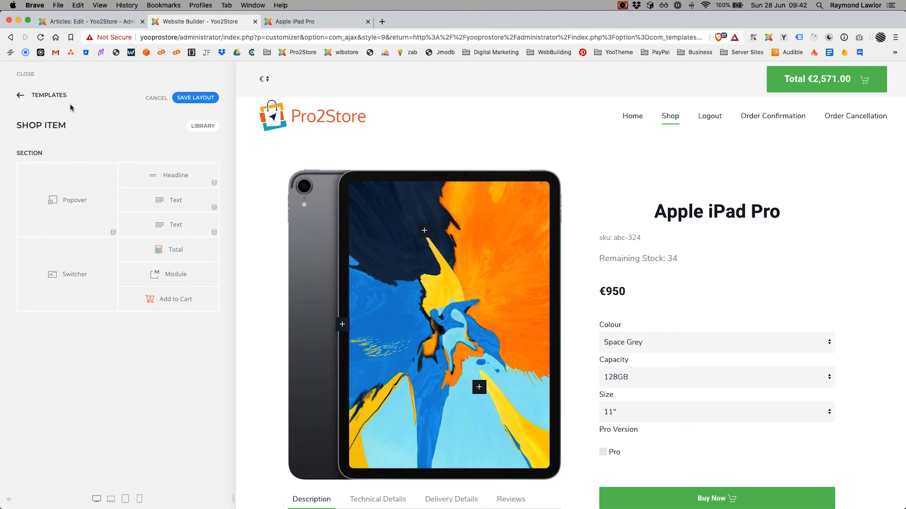
{"action": "left_click", "coordinate": [195, 97]}
Step: Reload the Apple iPad Pro storefront page and open Apple iPhone 10 from the shop to check the remaining stock line
{"action": "left_click", "coordinate": [283, 22]}
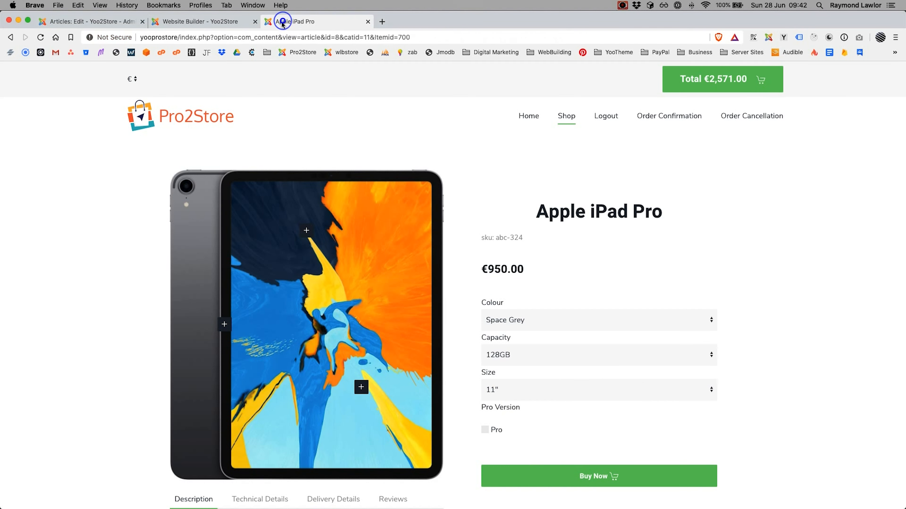
{"action": "left_click", "coordinate": [40, 37]}
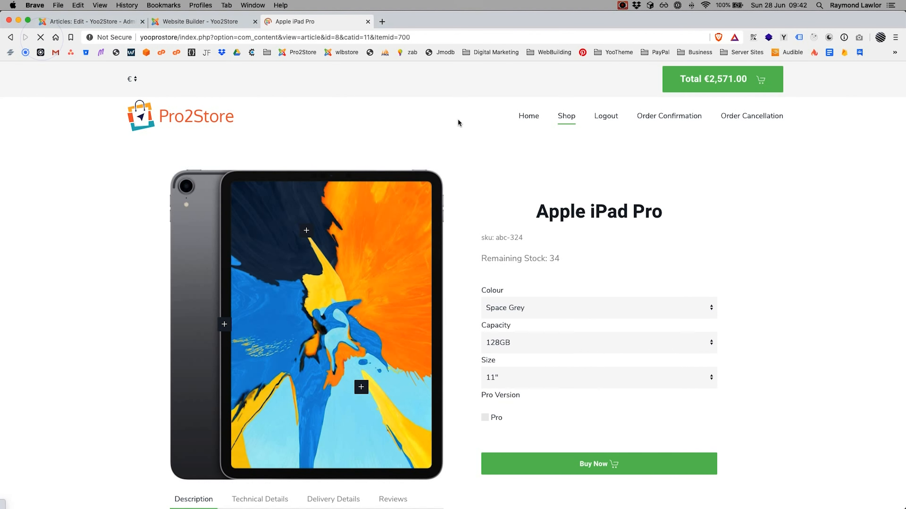
{"action": "left_click", "coordinate": [564, 116]}
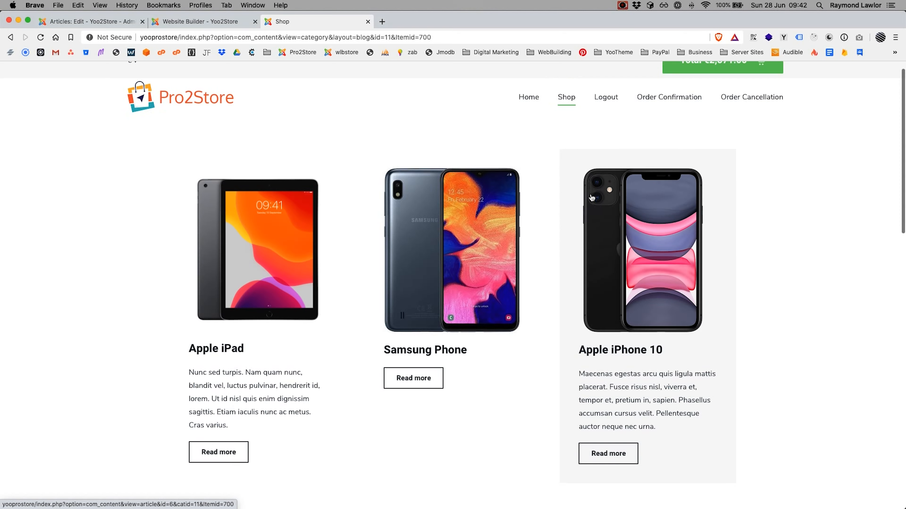
{"action": "scroll", "coordinate": [606, 200], "scroll_direction": "down", "scroll_amount": 3}
{"action": "left_click", "coordinate": [635, 200]}
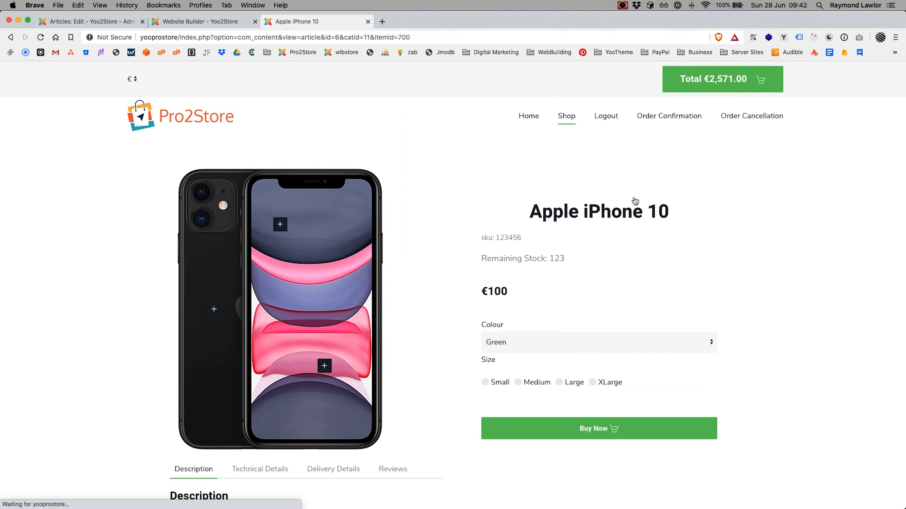
{"action": "scroll", "coordinate": [631, 203], "scroll_direction": "down", "scroll_amount": 1}
{"action": "left_click_drag", "start_coordinate": [485, 197], "coordinate": [580, 223]}
{"action": "left_click", "coordinate": [580, 223]}
Step: Return to the shop and open the Apple iPhone 11 page to check its remaining stock line
{"action": "left_click", "coordinate": [568, 82]}
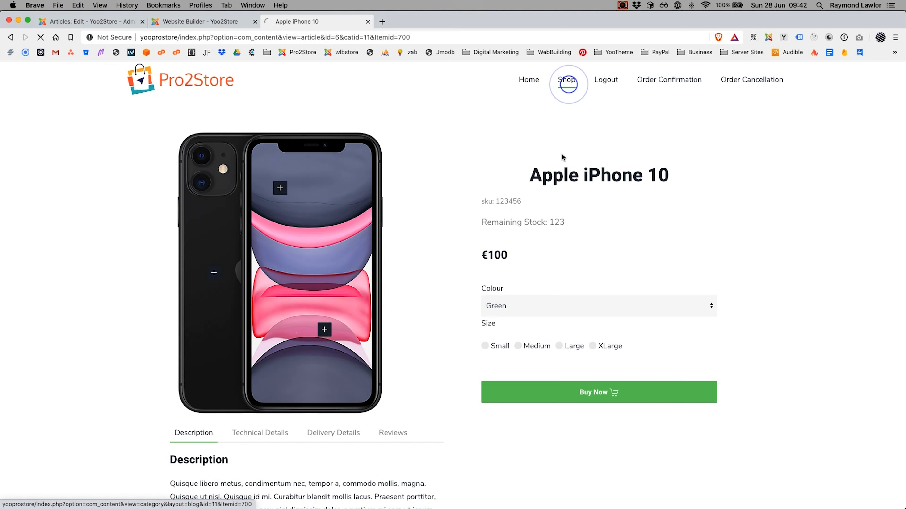
{"action": "scroll", "coordinate": [562, 156], "scroll_direction": "down", "scroll_amount": 10}
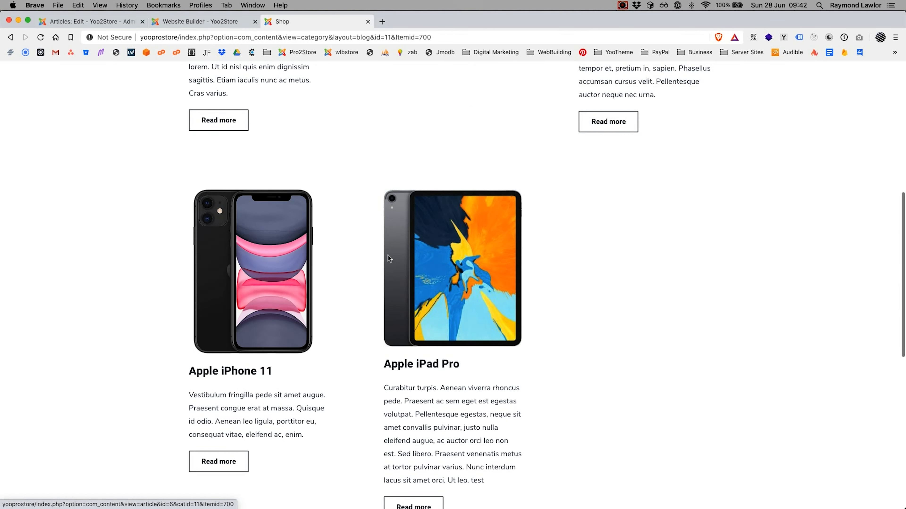
{"action": "left_click", "coordinate": [357, 210]}
{"action": "scroll", "coordinate": [439, 221], "scroll_direction": "down", "scroll_amount": 3}
{"action": "scroll", "coordinate": [439, 221], "scroll_direction": "up", "scroll_amount": 6}
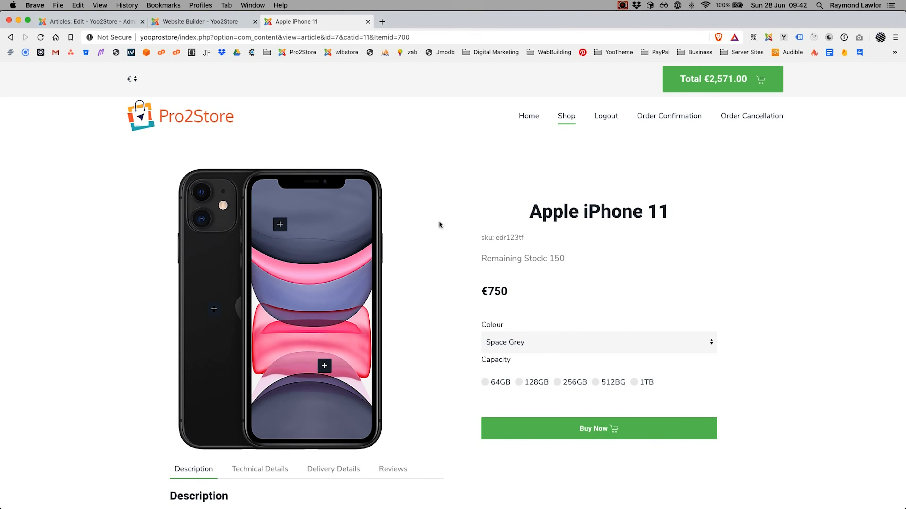
{"action": "scroll", "coordinate": [439, 222], "scroll_direction": "down", "scroll_amount": 1}
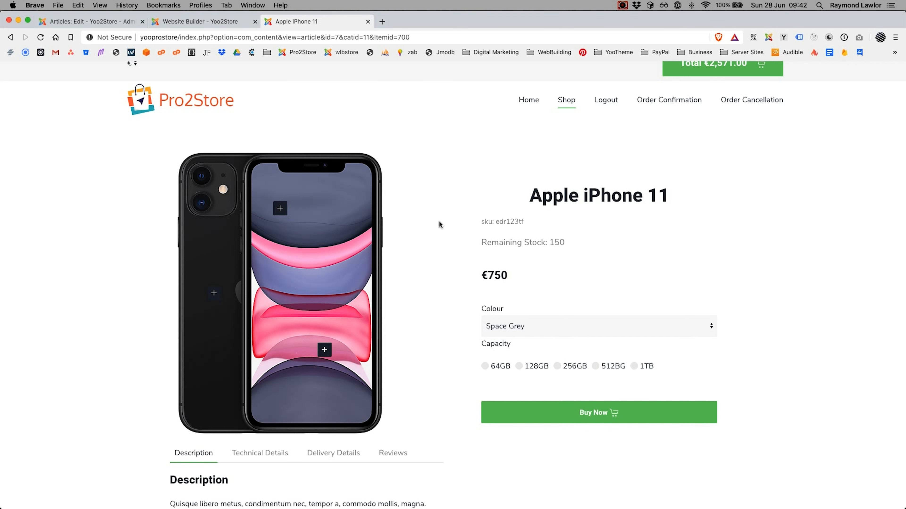
{"action": "scroll", "coordinate": [439, 222], "scroll_direction": "down", "scroll_amount": 15}
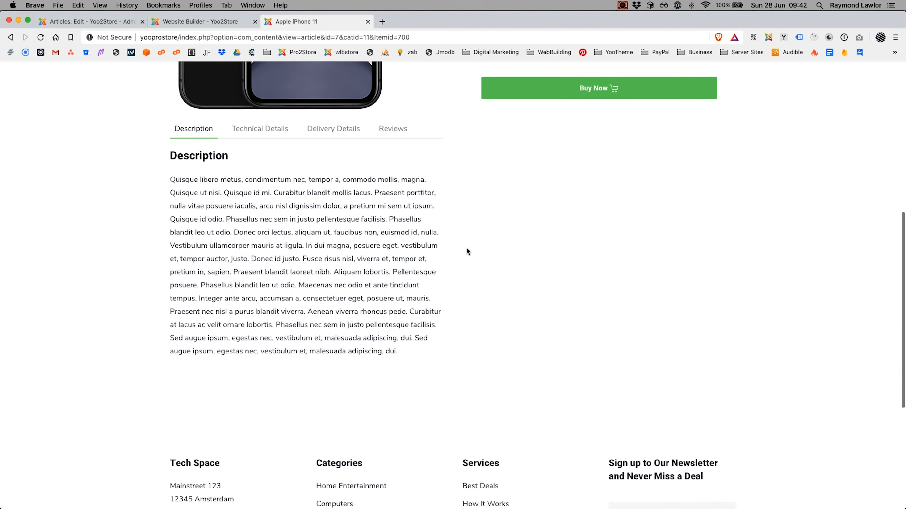
{"action": "scroll", "coordinate": [464, 250], "scroll_direction": "up", "scroll_amount": 15}
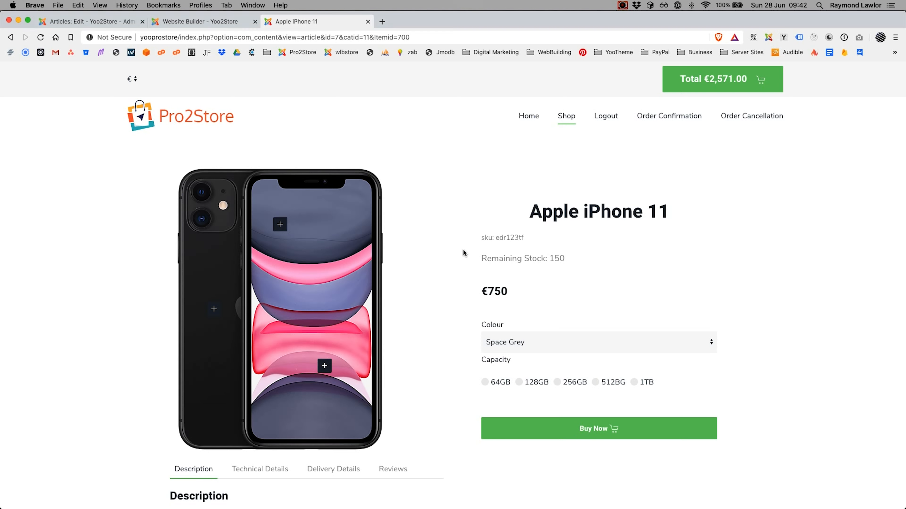
{"action": "scroll", "coordinate": [463, 251], "scroll_direction": "down", "scroll_amount": 15}
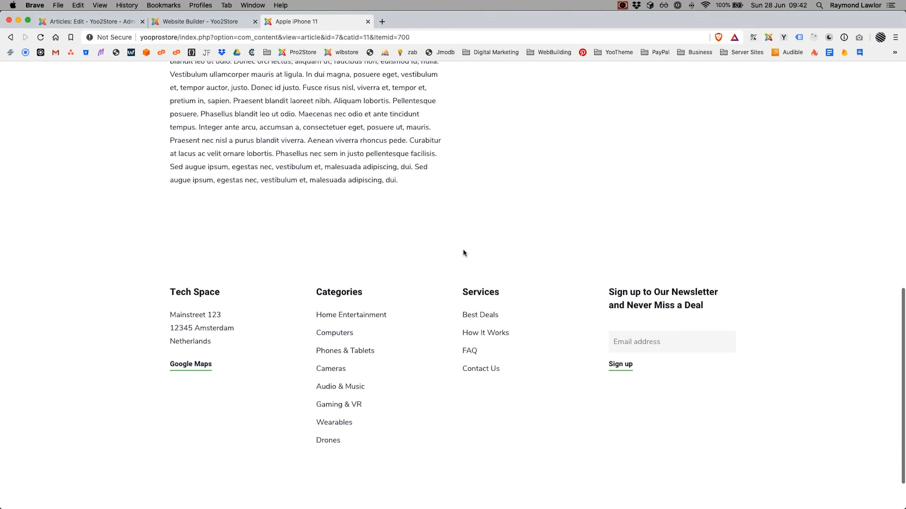
{"action": "scroll", "coordinate": [463, 252], "scroll_direction": "up", "scroll_amount": 20}
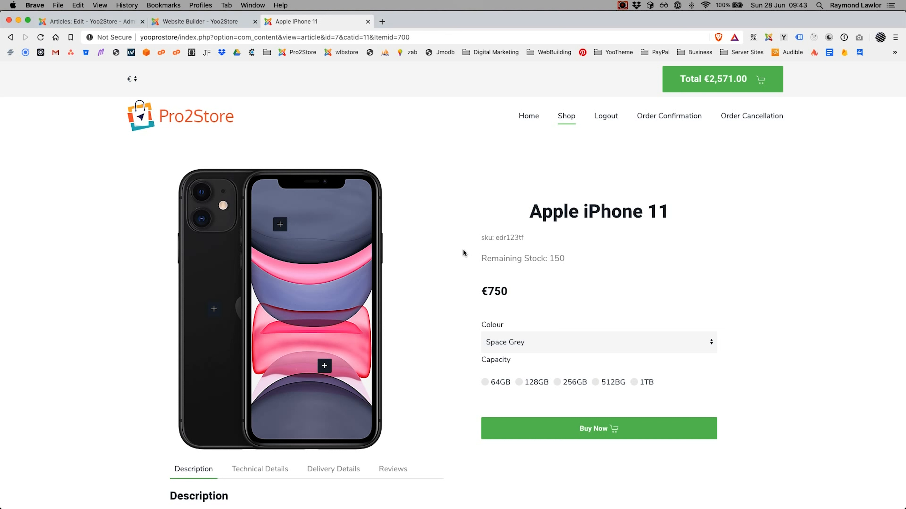
Step: Look over the Apple iPhone 11 product page, from the stock line, price and options down to the description
{"action": "scroll", "coordinate": [464, 250], "scroll_direction": "down", "scroll_amount": 5}
{"action": "scroll", "coordinate": [463, 250], "scroll_direction": "up", "scroll_amount": 4}
{"action": "scroll", "coordinate": [463, 253], "scroll_direction": "up", "scroll_amount": 2}
{"action": "scroll", "coordinate": [462, 253], "scroll_direction": "down", "scroll_amount": 1}
{"action": "scroll", "coordinate": [463, 250], "scroll_direction": "down", "scroll_amount": 10}
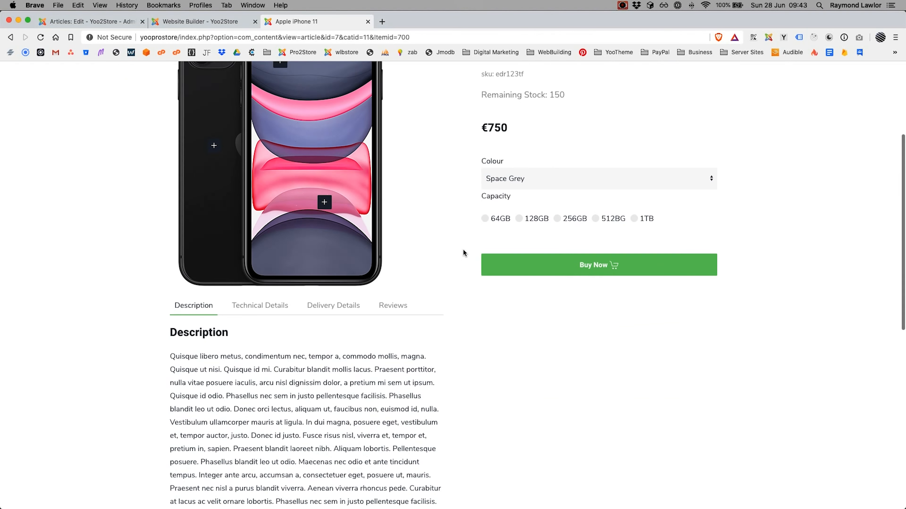
{"action": "scroll", "coordinate": [463, 253], "scroll_direction": "up", "scroll_amount": 10}
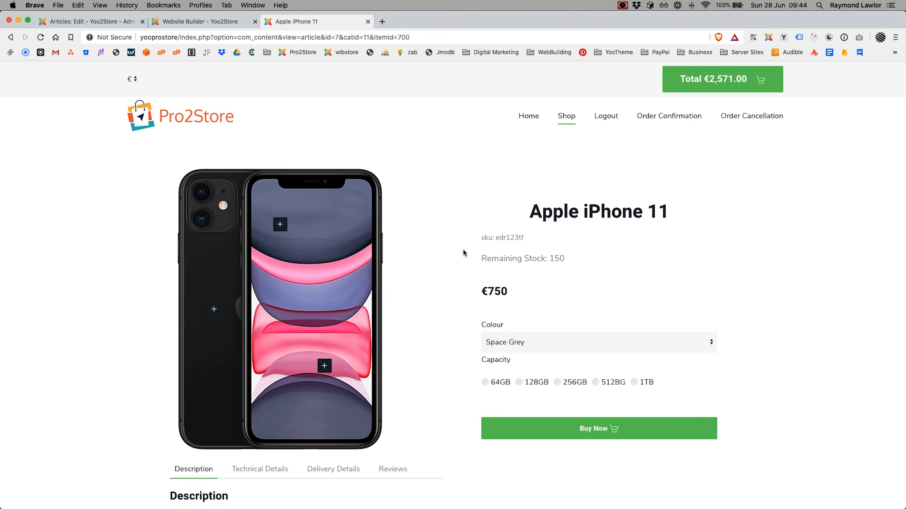
{"action": "scroll", "coordinate": [463, 249], "scroll_direction": "down", "scroll_amount": 6}
{"action": "scroll", "coordinate": [463, 249], "scroll_direction": "up", "scroll_amount": 6}
Step: Open the cart, review its three products and proceed to the Stripe checkout
{"action": "left_click", "coordinate": [715, 79]}
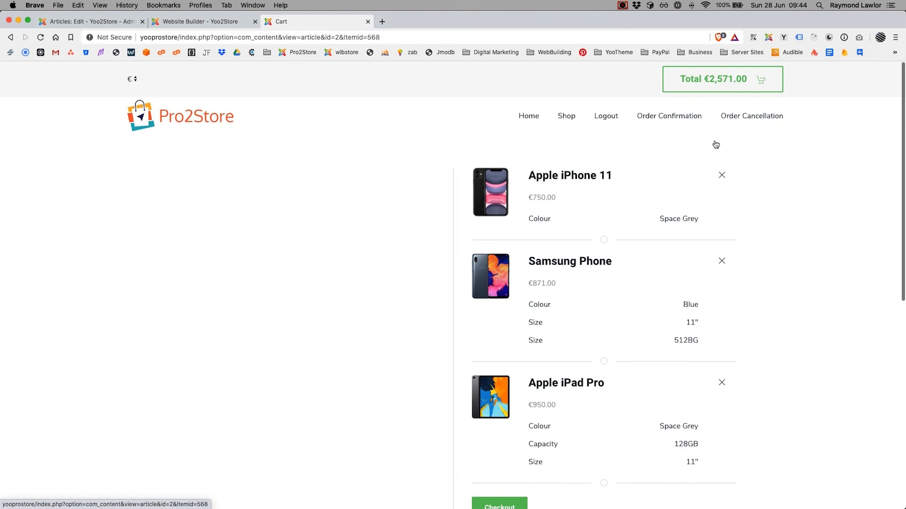
{"action": "scroll", "coordinate": [666, 275], "scroll_direction": "down", "scroll_amount": 3}
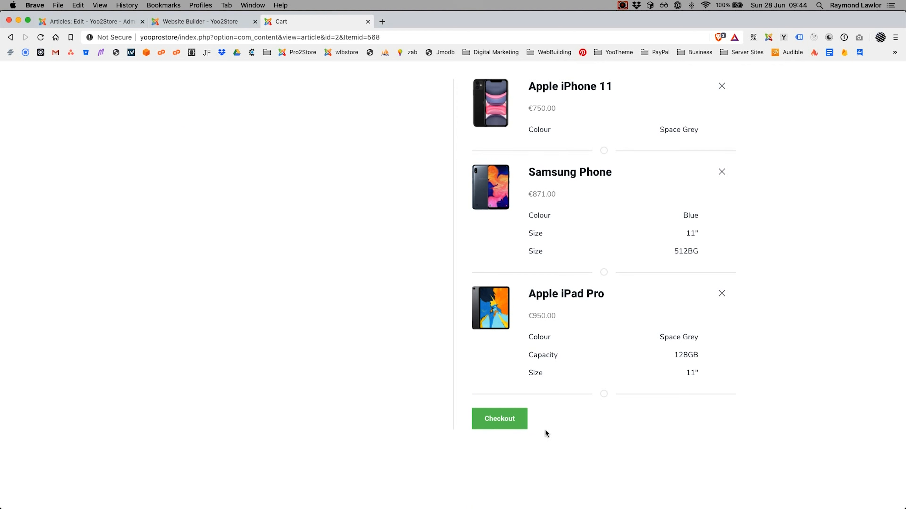
{"action": "left_click", "coordinate": [506, 421]}
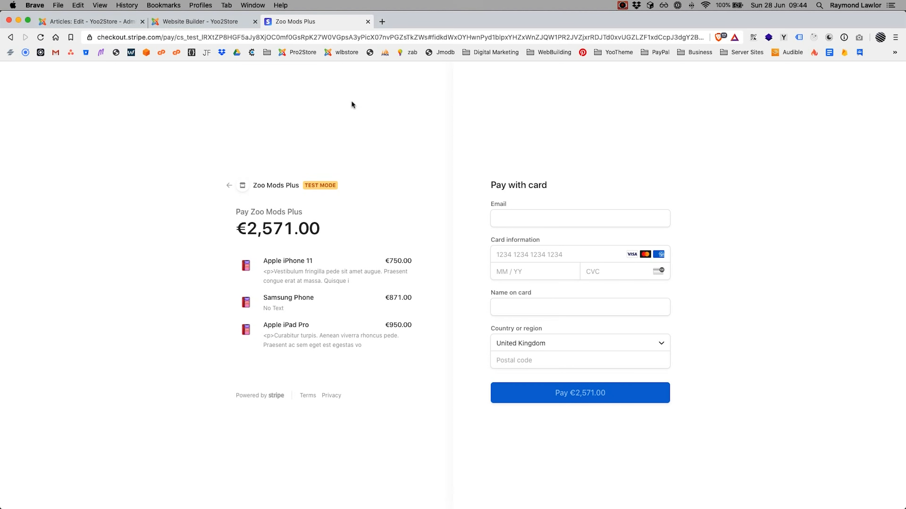
Step: Switch to Safari and open the yooprostore site there as a guest
{"action": "key", "text": "F4"}
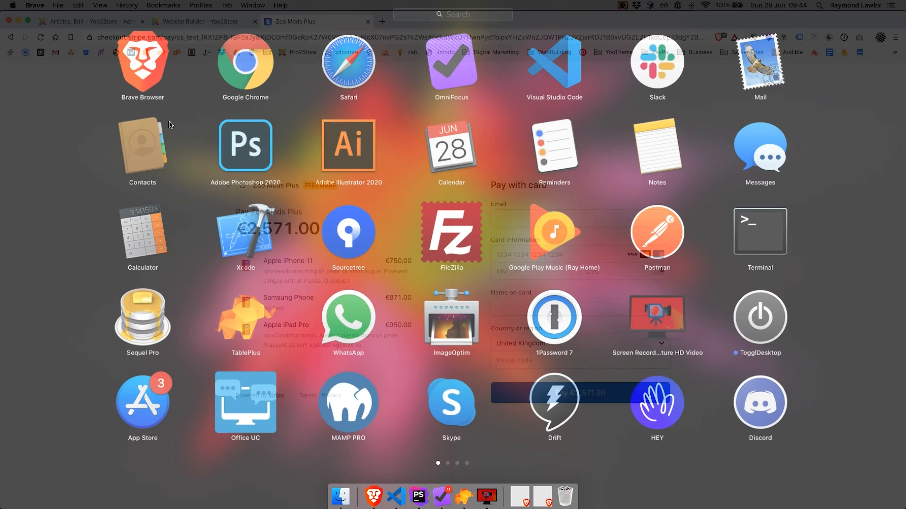
{"action": "left_click", "coordinate": [343, 69]}
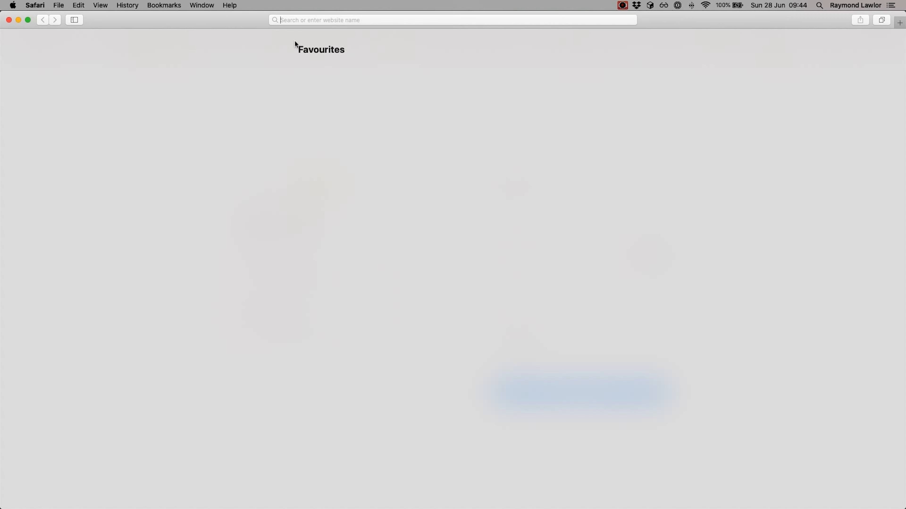
{"action": "type", "text": "yooprostore"}
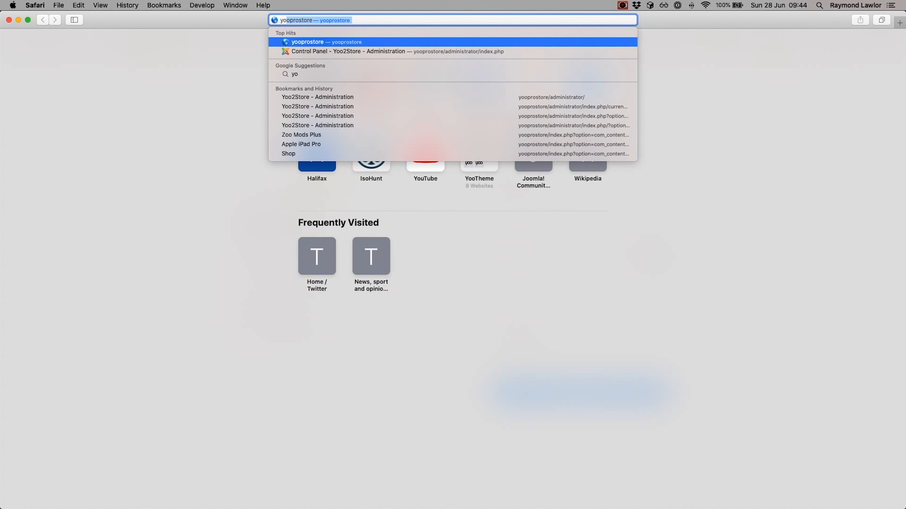
{"action": "key", "text": "Return"}
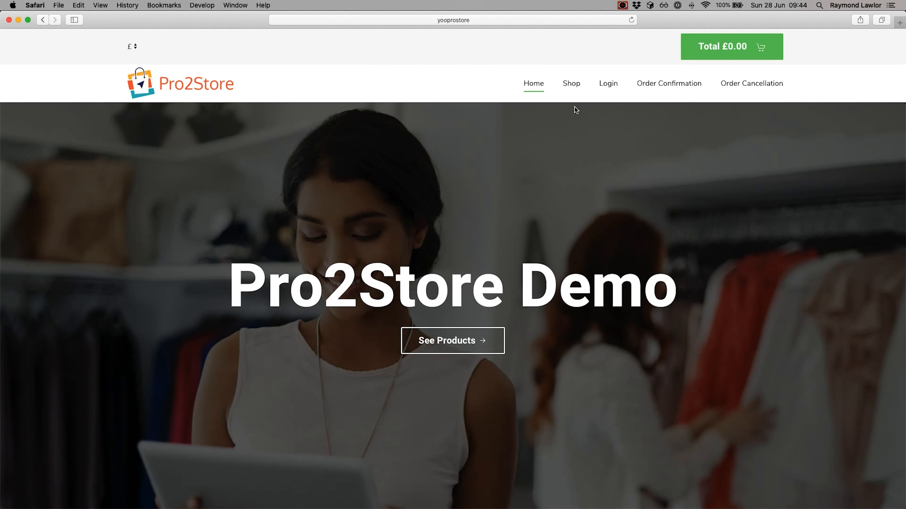
Step: Open the Apple iPad Pro from the shop and add it to the cart with its default options
{"action": "left_click", "coordinate": [570, 83]}
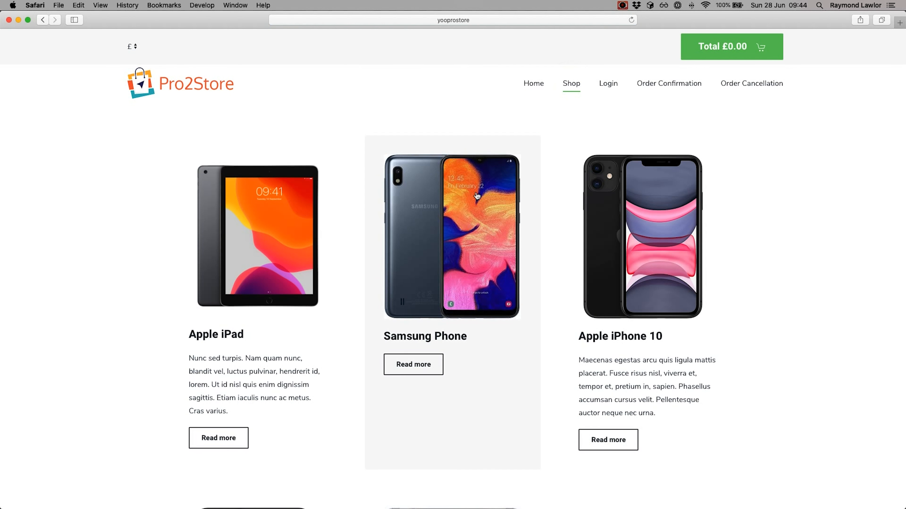
{"action": "scroll", "coordinate": [477, 196], "scroll_direction": "down", "scroll_amount": 9}
{"action": "left_click", "coordinate": [468, 338]}
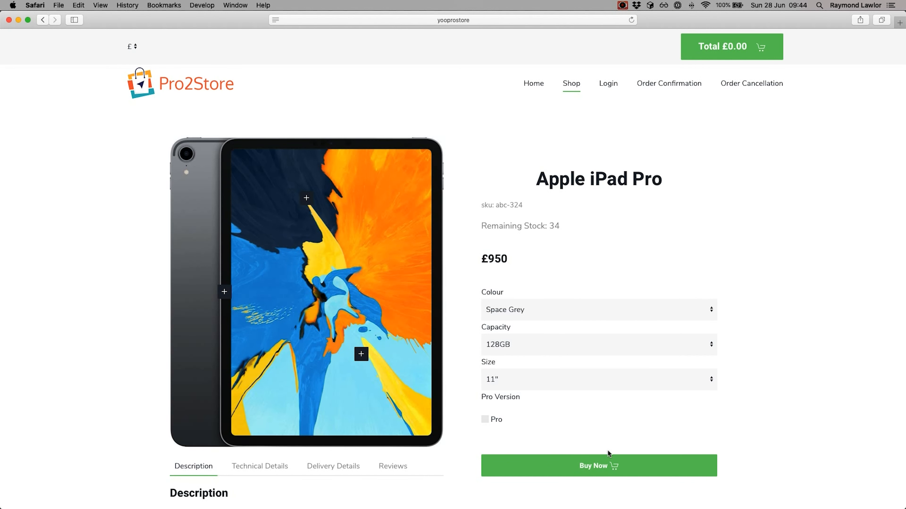
{"action": "left_click", "coordinate": [611, 461]}
Step: Open the cart, compare the new and returning customer forms, and proceed to the Stripe checkout
{"action": "left_click", "coordinate": [723, 41]}
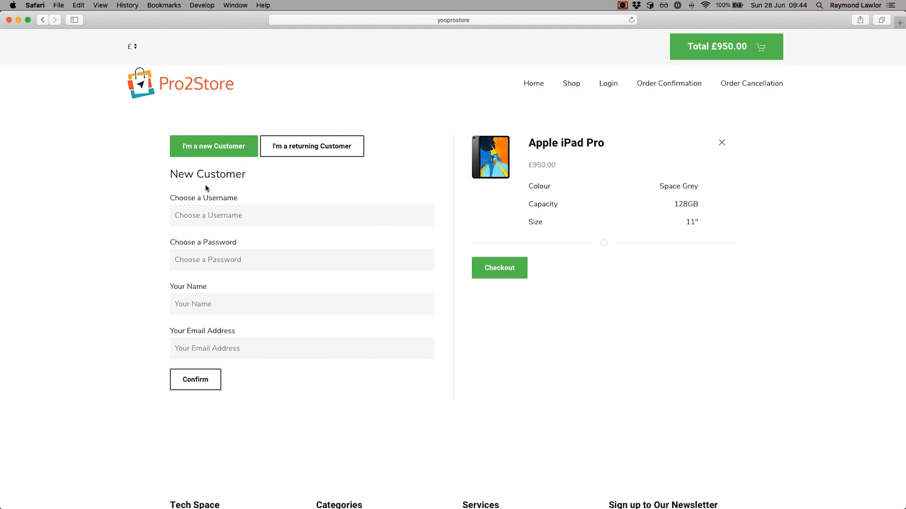
{"action": "left_click", "coordinate": [287, 150]}
{"action": "left_click", "coordinate": [209, 149]}
{"action": "left_click", "coordinate": [507, 275]}
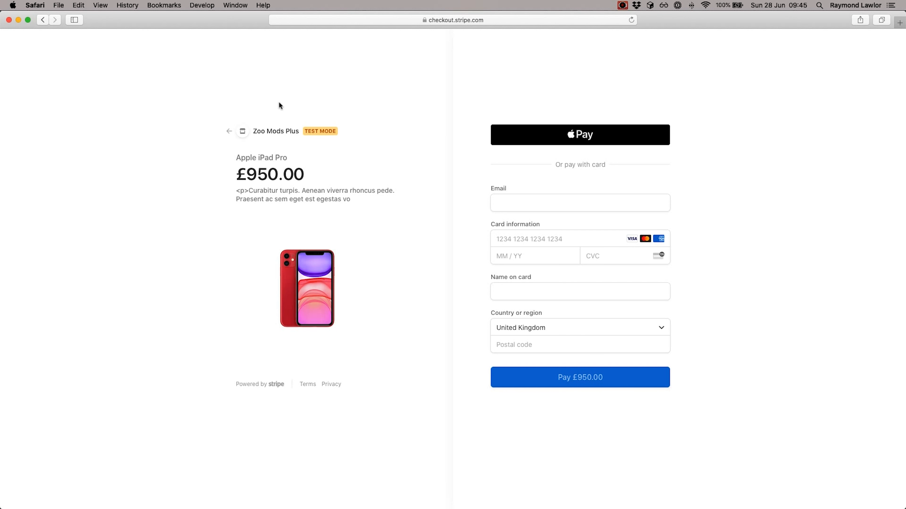
Step: Switch back to Brave and leave the Stripe payment page for the store
{"action": "key", "text": "super+h"}
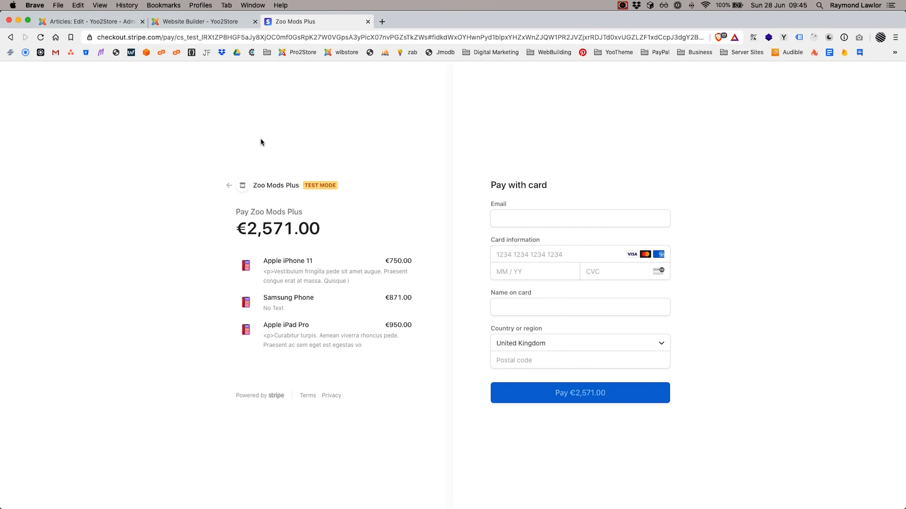
{"action": "left_click", "coordinate": [230, 185]}
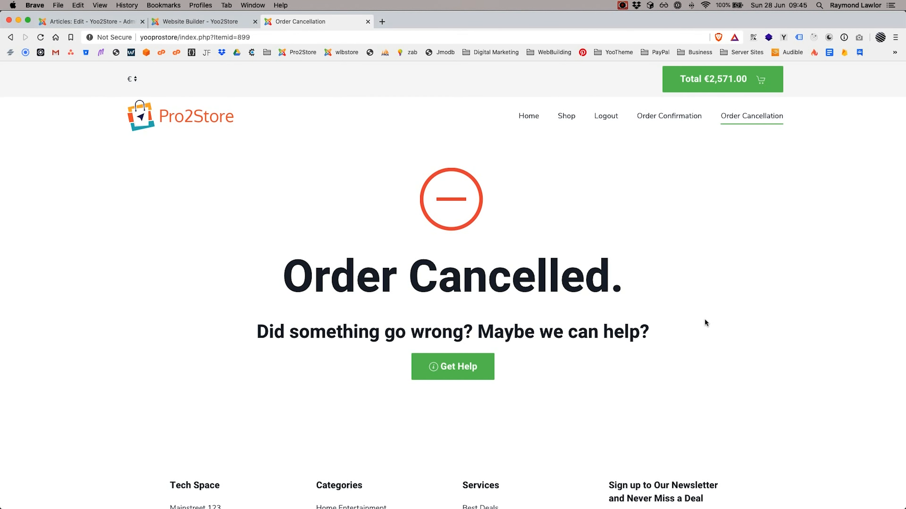
Step: Open the store's home page and look over its categories, best deals and trending products sections
{"action": "left_click", "coordinate": [528, 116]}
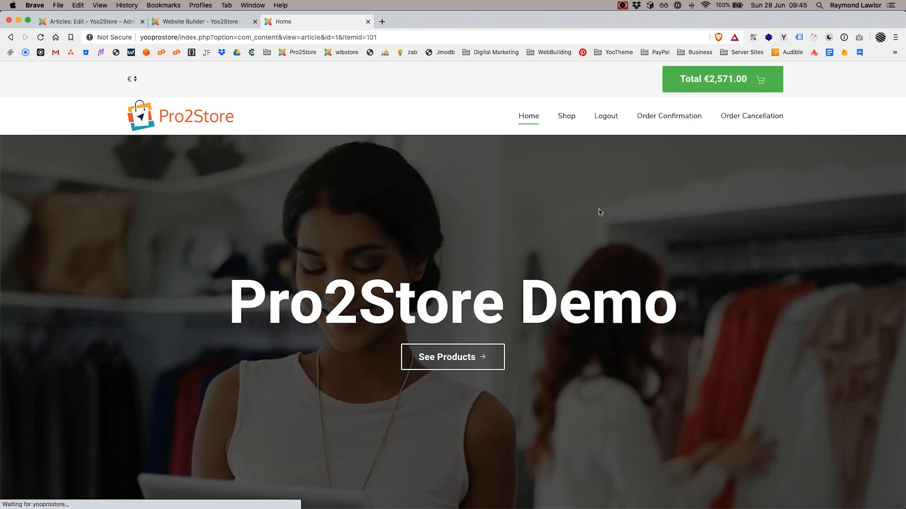
{"action": "scroll", "coordinate": [600, 210], "scroll_direction": "down", "scroll_amount": 5}
{"action": "scroll", "coordinate": [599, 209], "scroll_direction": "down", "scroll_amount": 5}
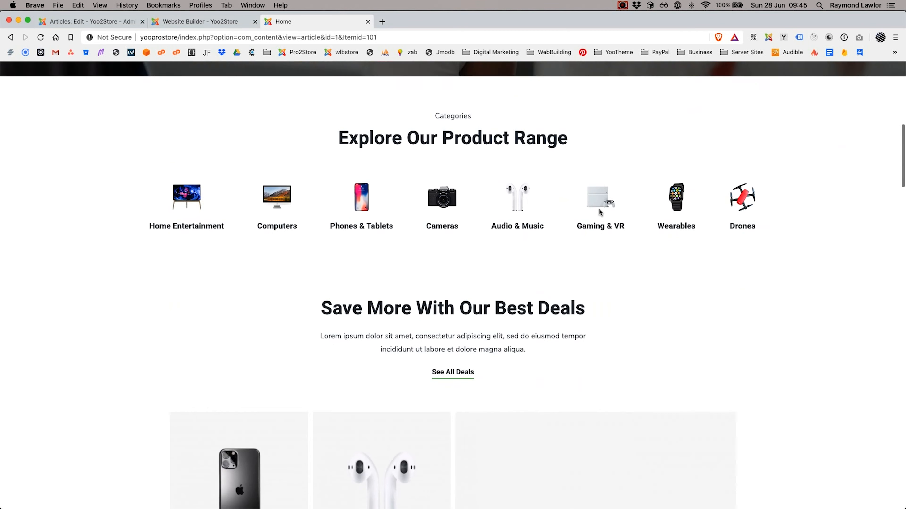
{"action": "scroll", "coordinate": [605, 228], "scroll_direction": "down", "scroll_amount": 5}
{"action": "scroll", "coordinate": [605, 230], "scroll_direction": "down", "scroll_amount": 10}
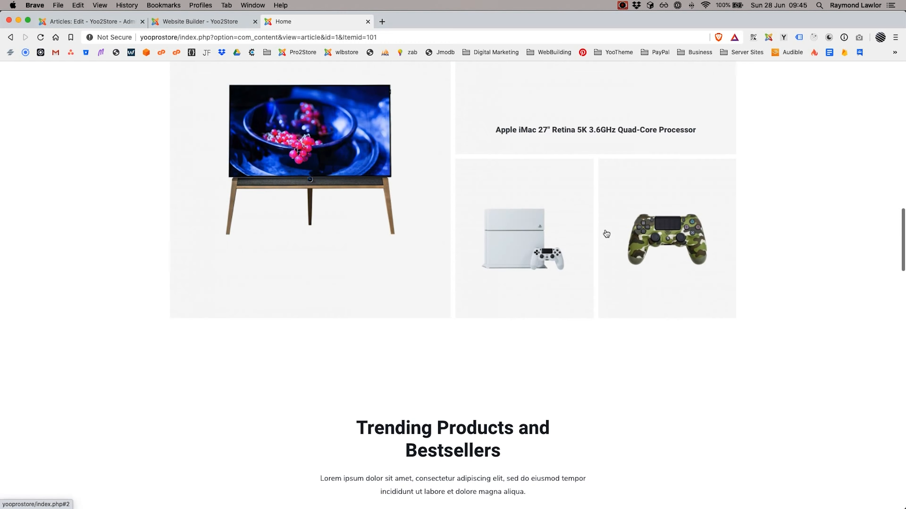
{"action": "scroll", "coordinate": [606, 233], "scroll_direction": "up", "scroll_amount": 20}
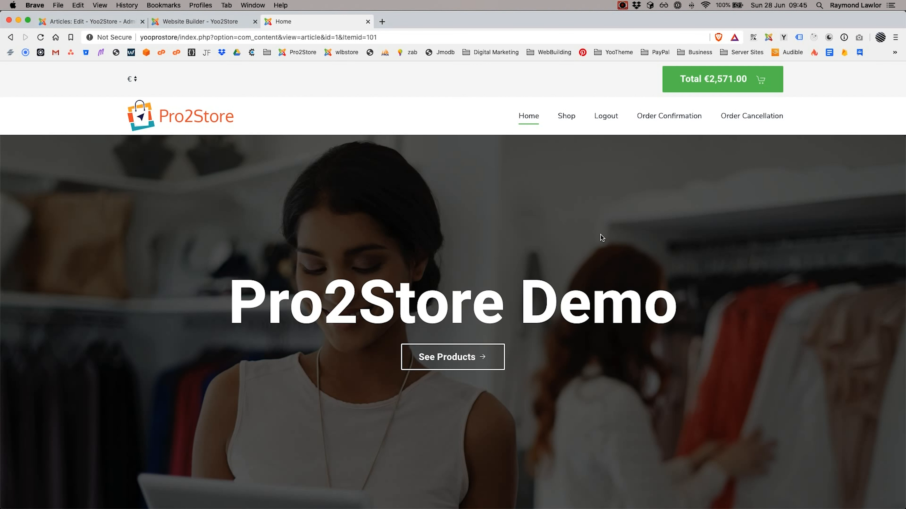
Step: Return to the Website Builder, load the cart page in the preview and open its builder layout
{"action": "left_click", "coordinate": [203, 22]}
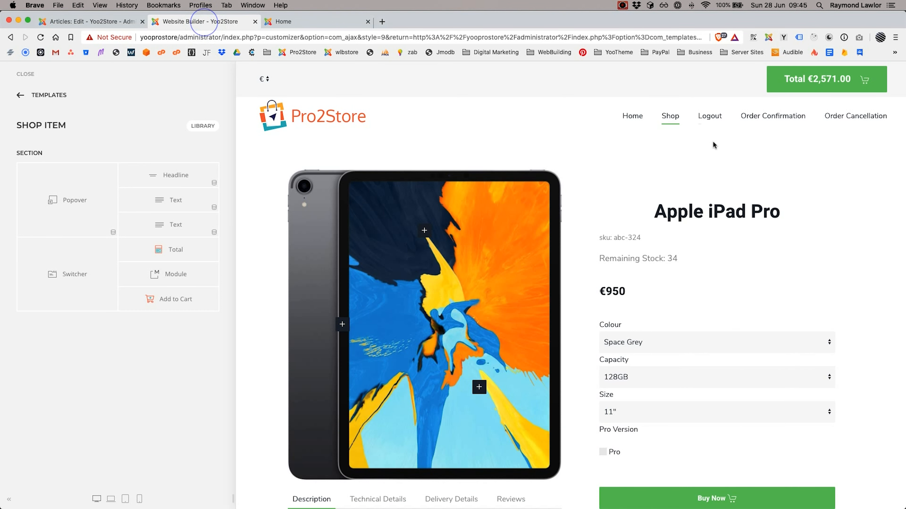
{"action": "left_click", "coordinate": [846, 70]}
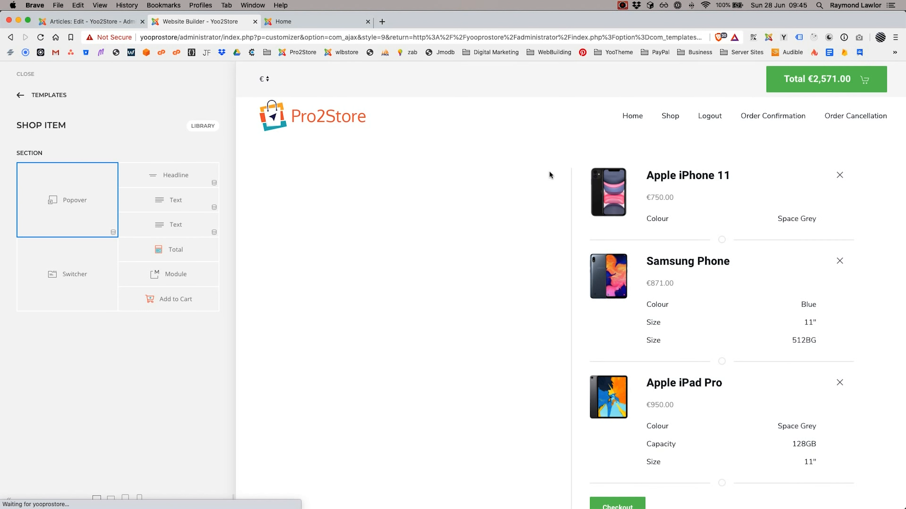
{"action": "left_click", "coordinate": [21, 96]}
{"action": "left_click", "coordinate": [72, 196]}
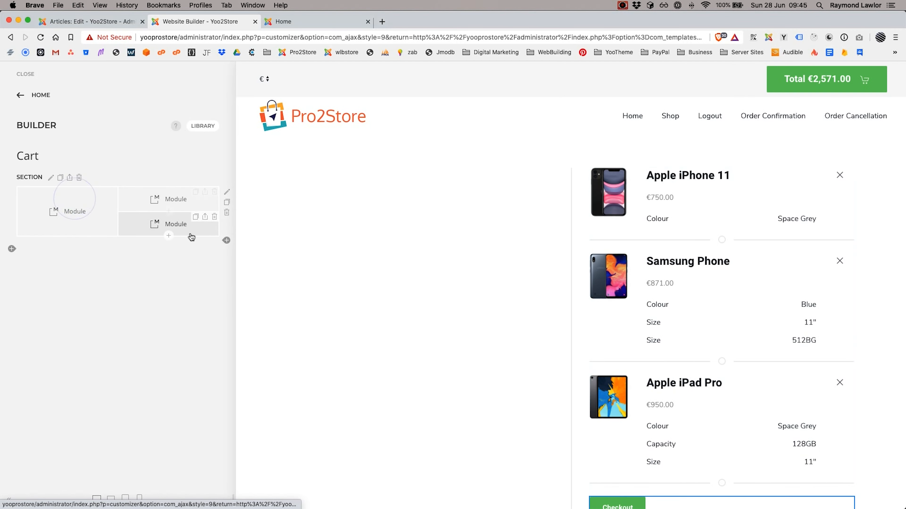
Step: Examine the cart page preview from the product list and Checkout button down to the footer
{"action": "scroll", "coordinate": [821, 265], "scroll_direction": "down", "scroll_amount": 3}
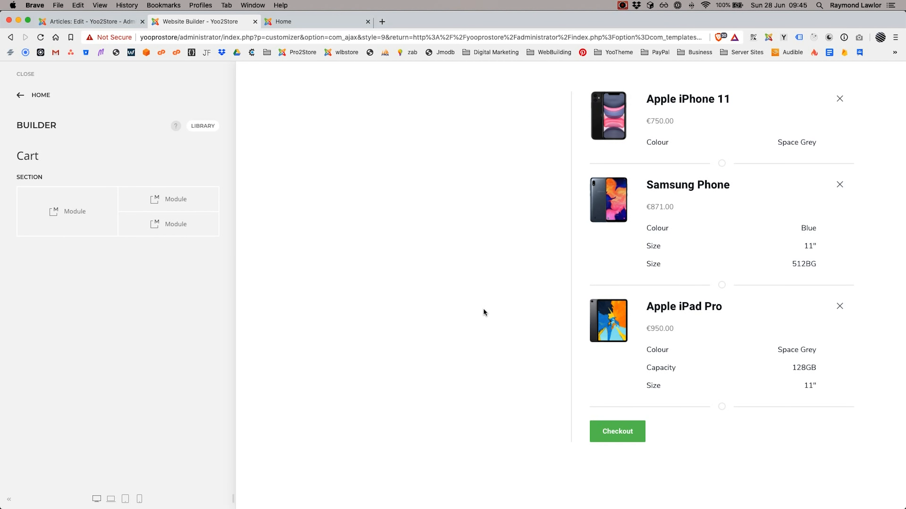
{"action": "scroll", "coordinate": [478, 307], "scroll_direction": "up", "scroll_amount": 3}
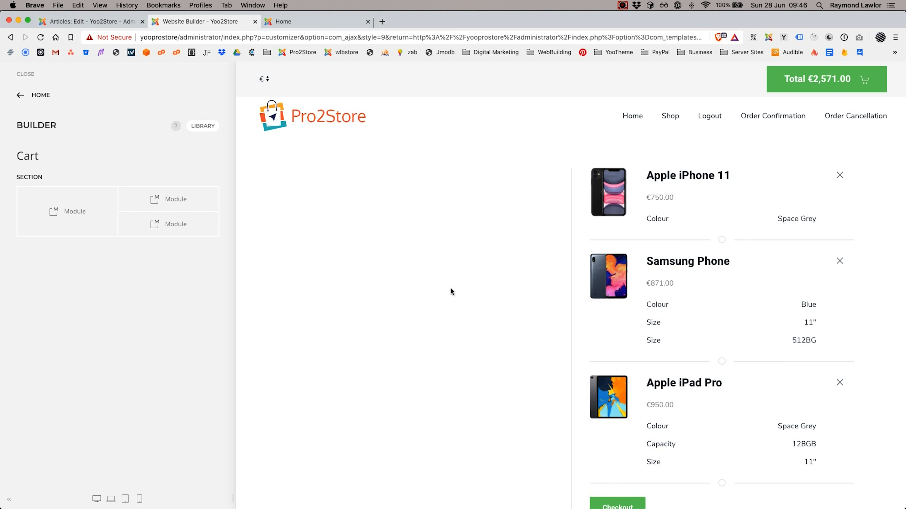
{"action": "scroll", "coordinate": [450, 291], "scroll_direction": "down", "scroll_amount": 10}
{"action": "scroll", "coordinate": [450, 291], "scroll_direction": "up", "scroll_amount": 10}
{"action": "scroll", "coordinate": [451, 289], "scroll_direction": "down", "scroll_amount": 3}
{"action": "scroll", "coordinate": [451, 288], "scroll_direction": "up", "scroll_amount": 3}
{"action": "scroll", "coordinate": [451, 288], "scroll_direction": "down", "scroll_amount": 5}
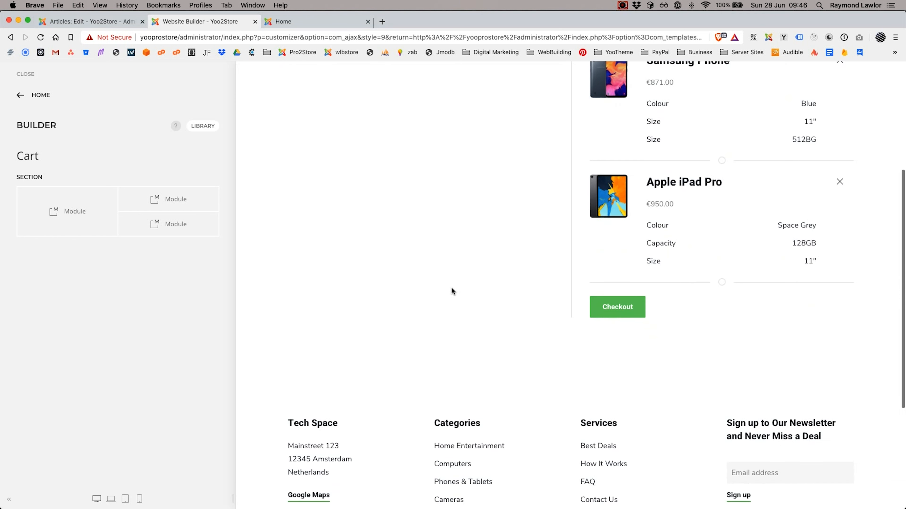
{"action": "scroll", "coordinate": [451, 290], "scroll_direction": "up", "scroll_amount": 5}
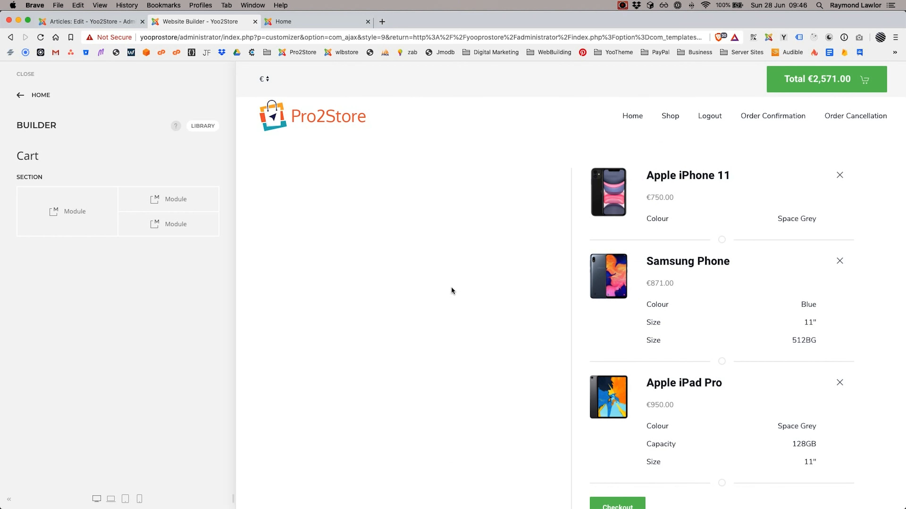